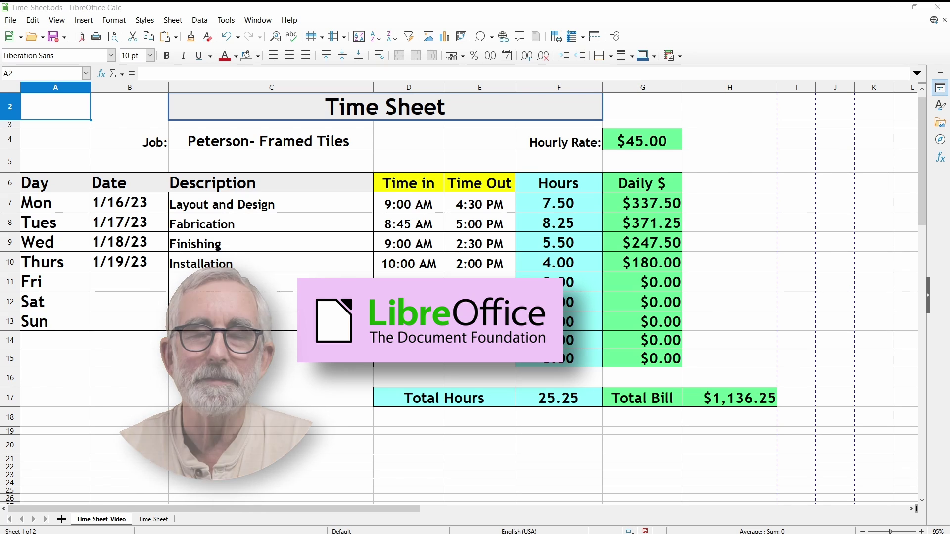
Step: Set the height of rows 9 to 34 to 0.50" with the range A9:M34 selected
{"action": "left_click_drag", "start_coordinate": [502, 160], "coordinate": [30, 355]}
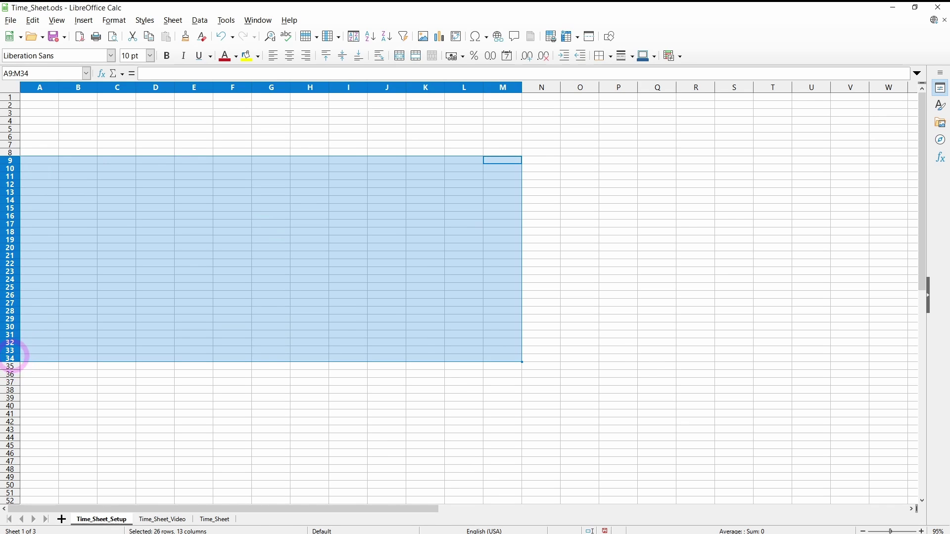
{"action": "right_click", "coordinate": [13, 355]}
{"action": "left_click", "coordinate": [53, 447]}
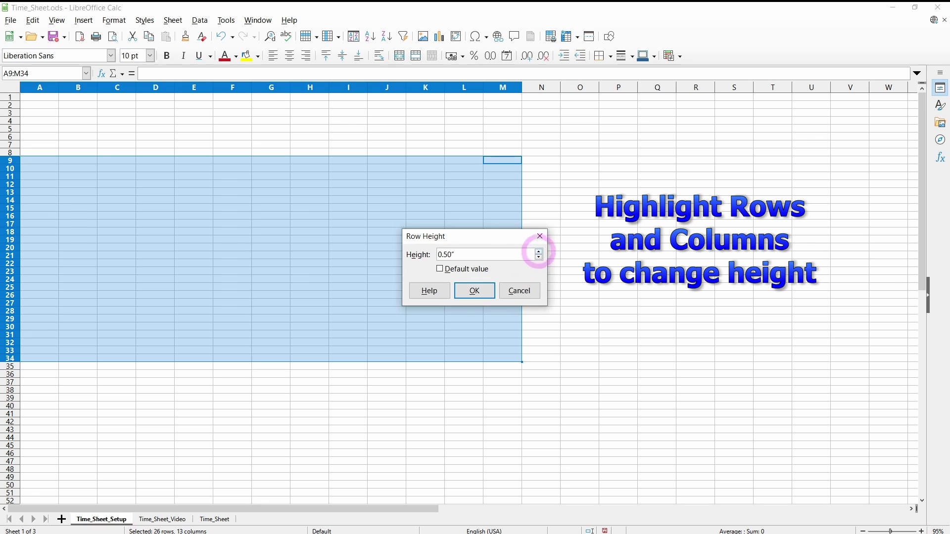
{"action": "left_click", "coordinate": [473, 291]}
Step: Set the width of columns A to M to 1.60"
{"action": "right_click", "coordinate": [118, 90]}
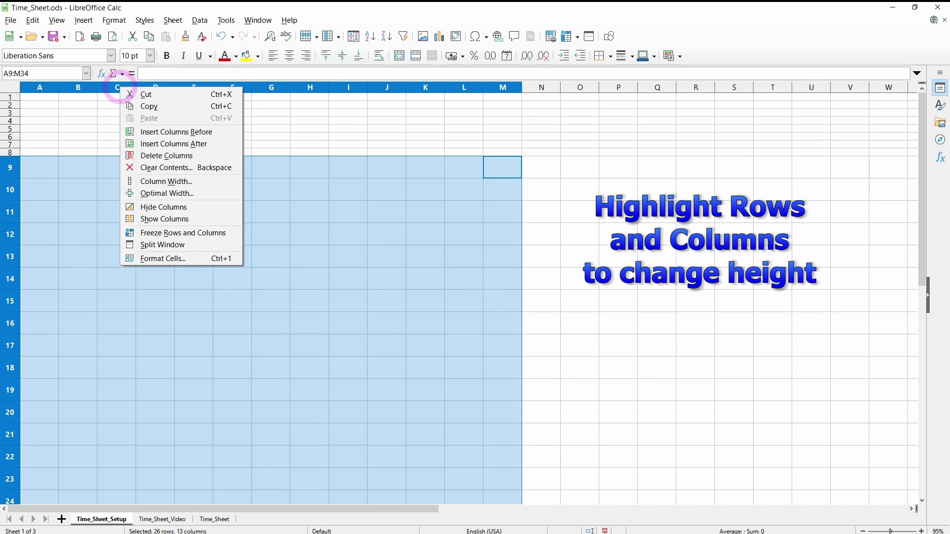
{"action": "left_click", "coordinate": [161, 180]}
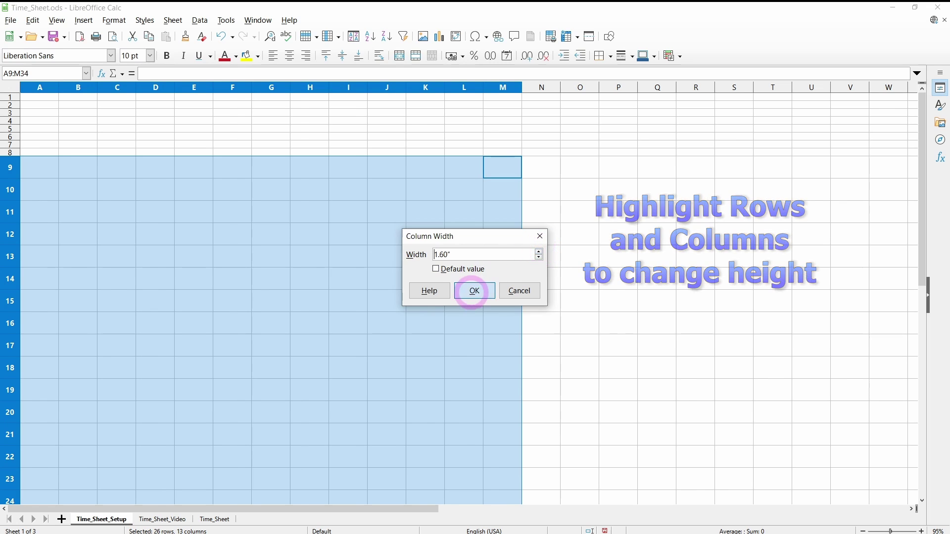
{"action": "left_click", "coordinate": [474, 290]}
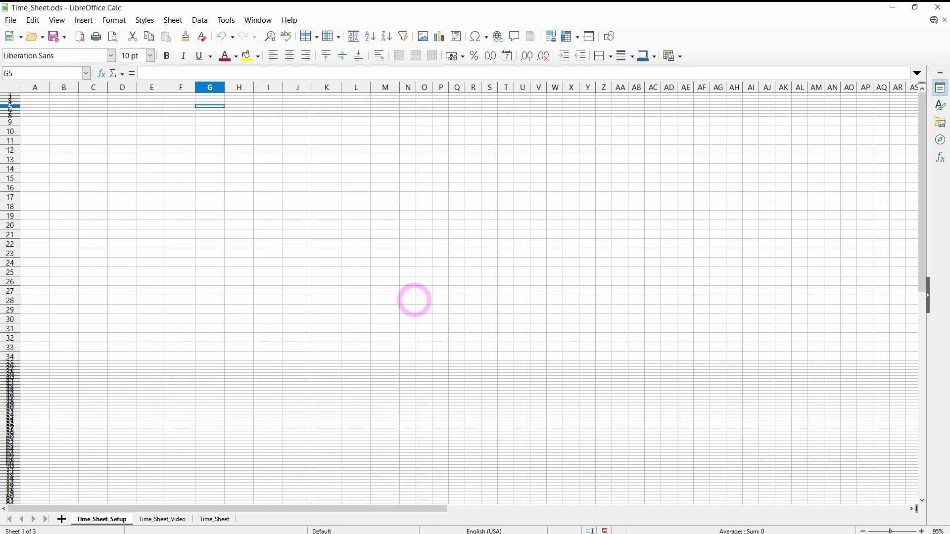
Step: Apply all inner and outer borders to the range A9:M34
{"action": "scroll", "coordinate": [415, 300], "scroll_direction": "down", "scroll_amount": 2}
{"action": "scroll", "coordinate": [414, 300], "scroll_direction": "up", "scroll_amount": 4}
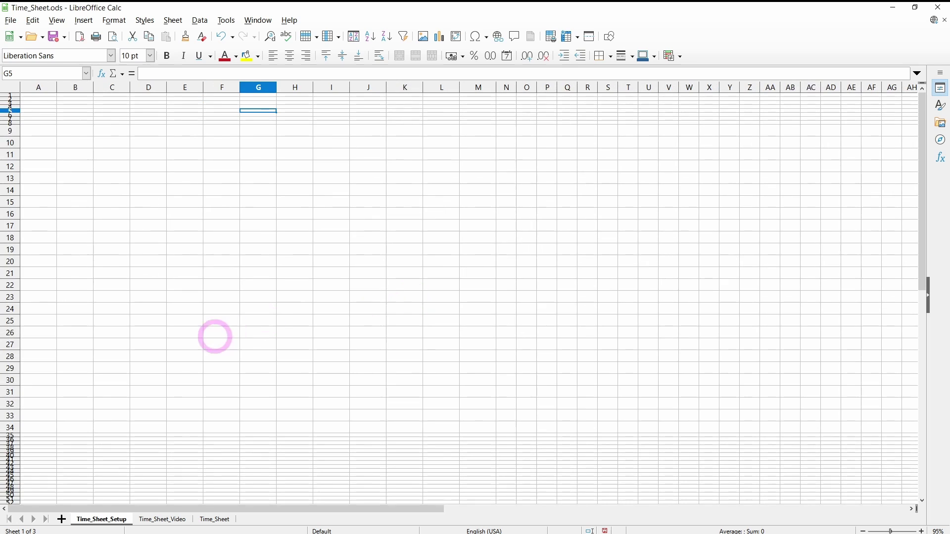
{"action": "left_click_drag", "start_coordinate": [478, 130], "coordinate": [32, 428]}
{"action": "left_click", "coordinate": [610, 56]}
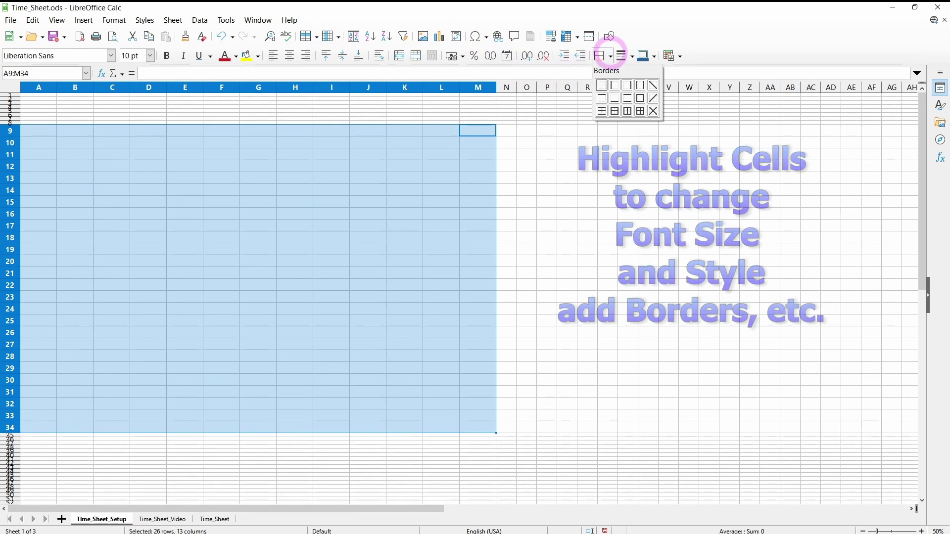
{"action": "left_click", "coordinate": [639, 111]}
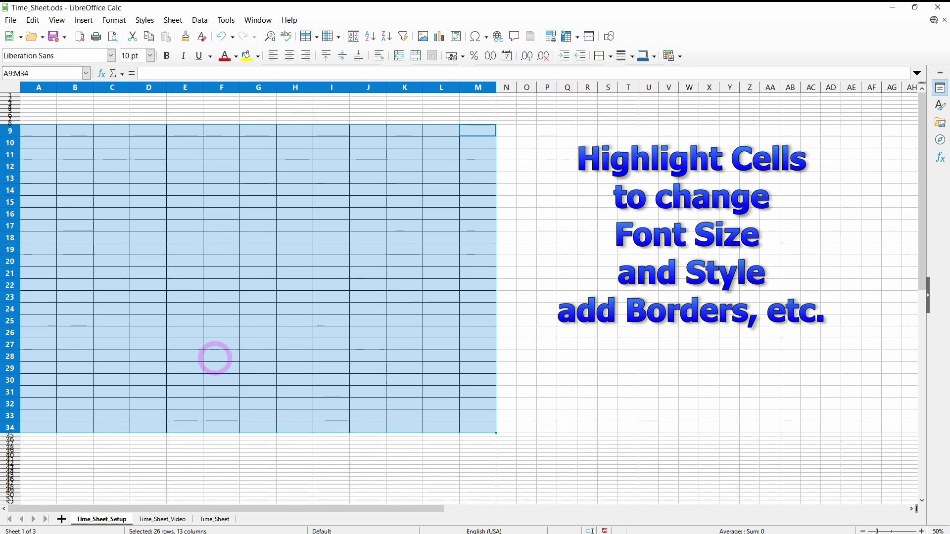
Step: Merge cells E5:H5 into one title cell and increase the height of row 5
{"action": "left_click_drag", "start_coordinate": [295, 116], "coordinate": [176, 110]}
{"action": "left_click", "coordinate": [114, 20]}
{"action": "mouse_move", "coordinate": [152, 133]}
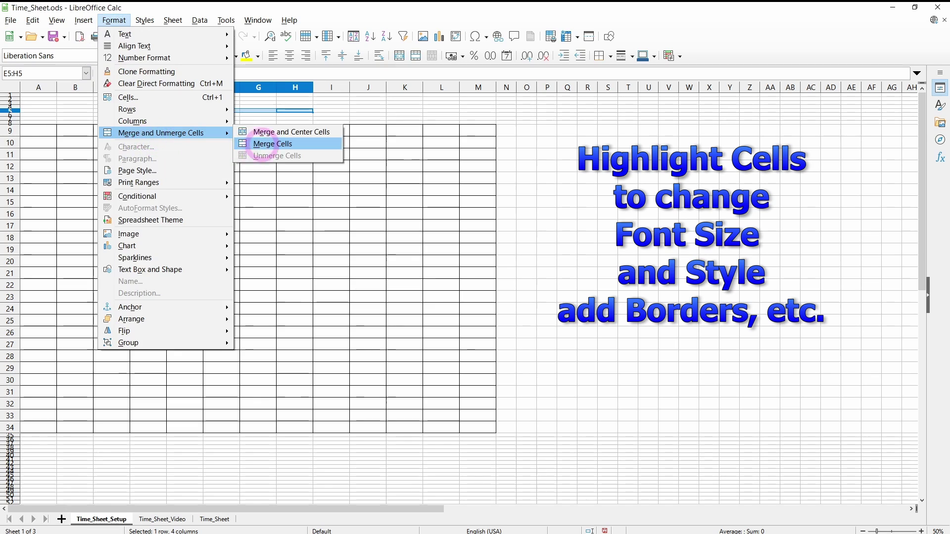
{"action": "left_click", "coordinate": [254, 144]}
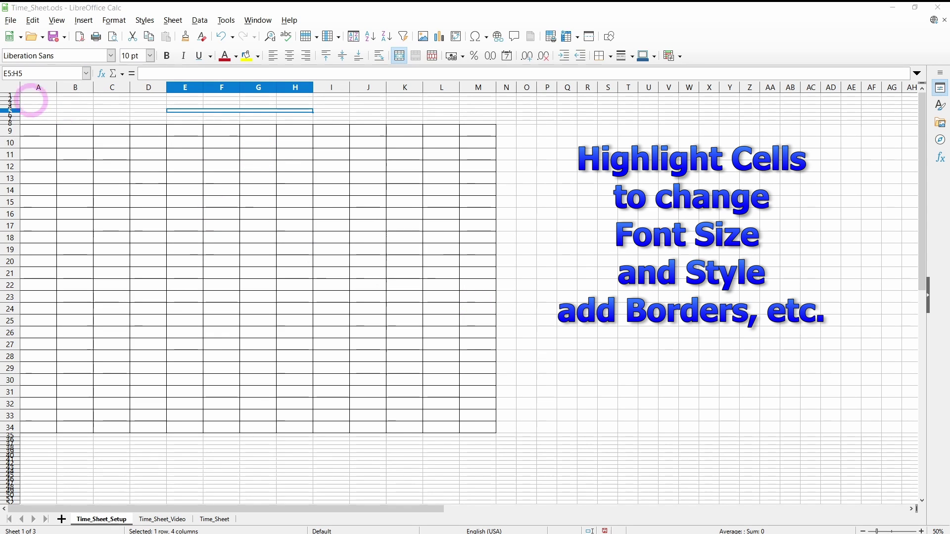
{"action": "right_click", "coordinate": [10, 110]}
{"action": "left_click", "coordinate": [54, 203]}
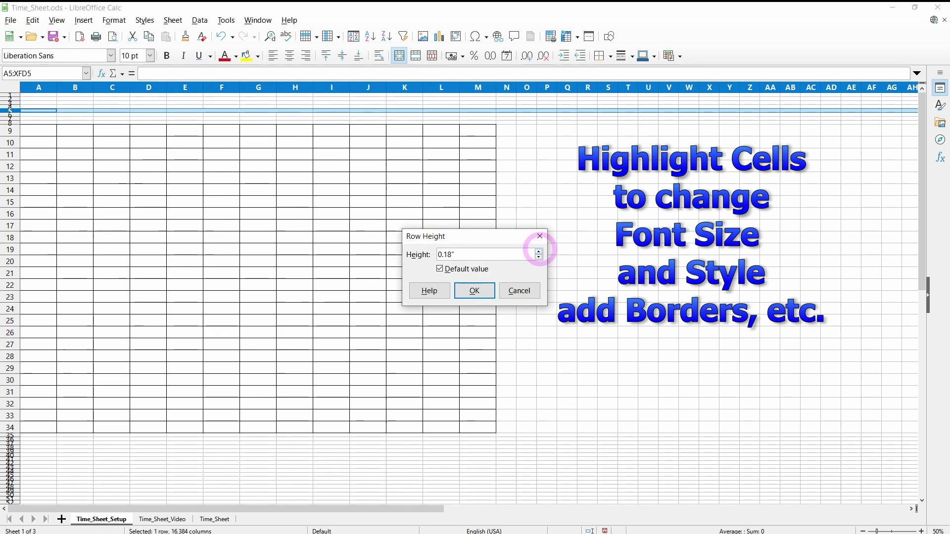
{"action": "left_click", "coordinate": [474, 290]}
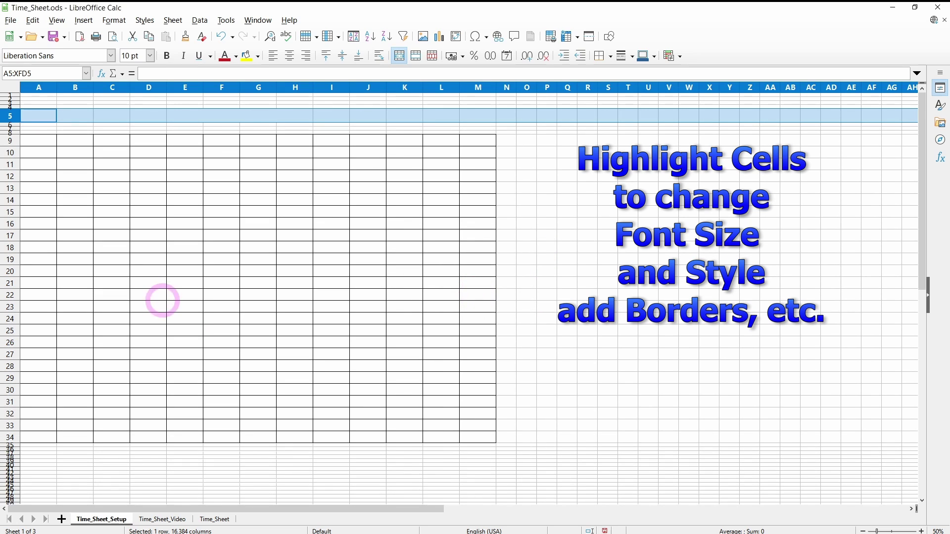
Step: Add an outer box border around the merged title cell E5:H5
{"action": "left_click_drag", "start_coordinate": [185, 116], "coordinate": [295, 115]}
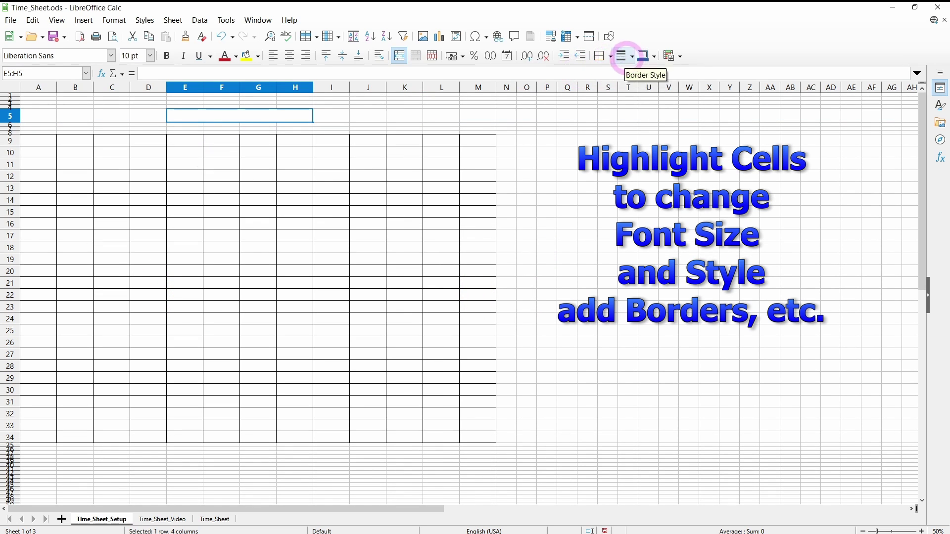
{"action": "left_click", "coordinate": [609, 56]}
{"action": "left_click", "coordinate": [640, 97]}
{"action": "left_click", "coordinate": [294, 235]}
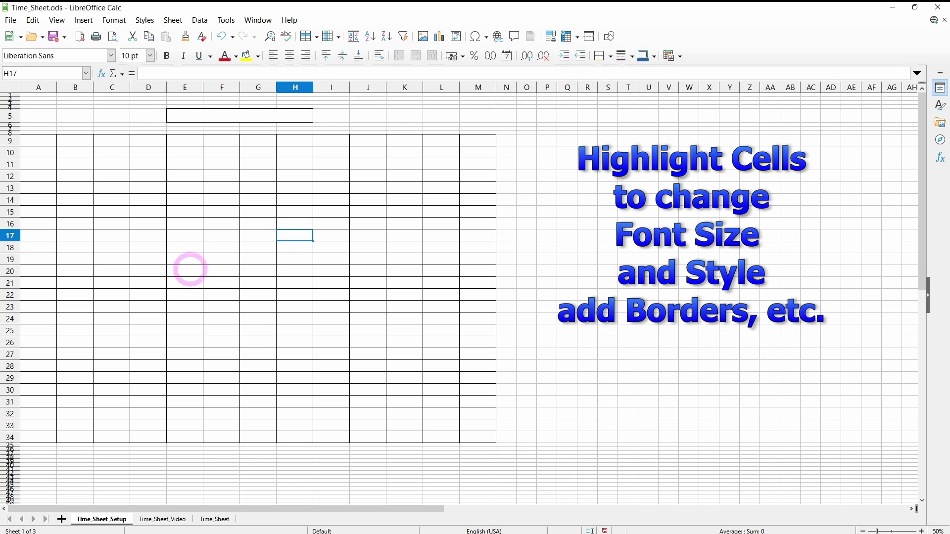
Step: Set the font of the merged title cell E5:H5 to Trebuchet MS at 36 pt
{"action": "left_click", "coordinate": [244, 113]}
{"action": "left_click", "coordinate": [111, 56]}
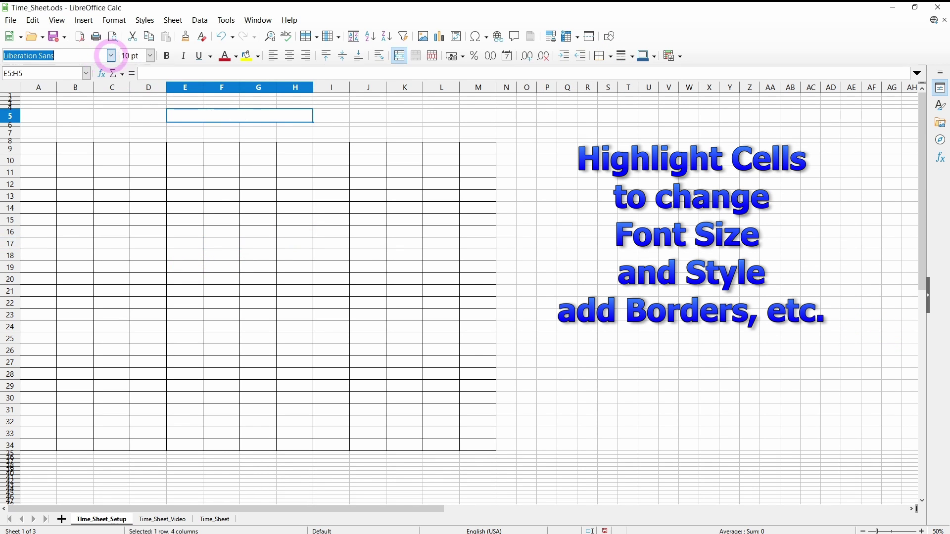
{"action": "scroll", "coordinate": [75, 286], "scroll_direction": "down", "scroll_amount": 15}
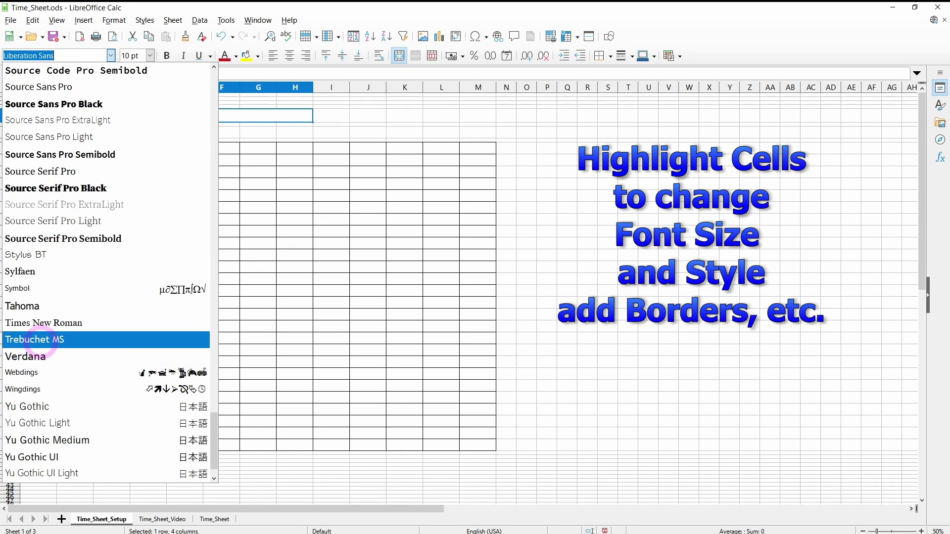
{"action": "left_click", "coordinate": [41, 337]}
{"action": "left_click", "coordinate": [150, 56]}
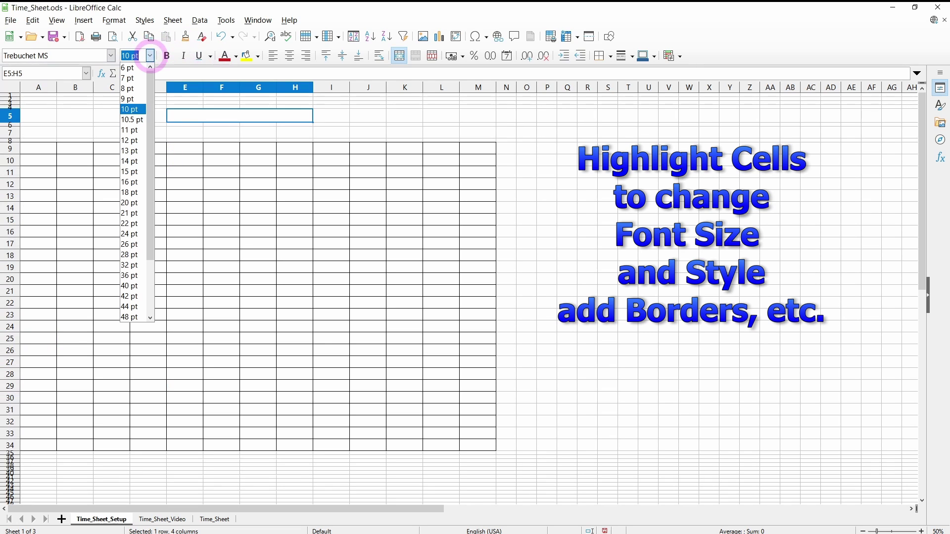
{"action": "left_click", "coordinate": [130, 275]}
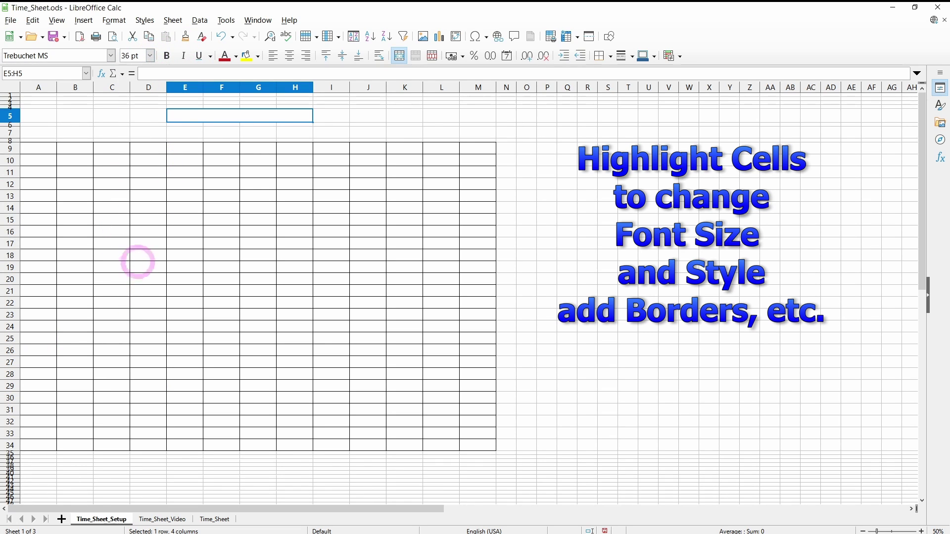
Step: Enter the title "Time Sheet" in the merged cell E5:H5
{"action": "double_click", "coordinate": [210, 116]}
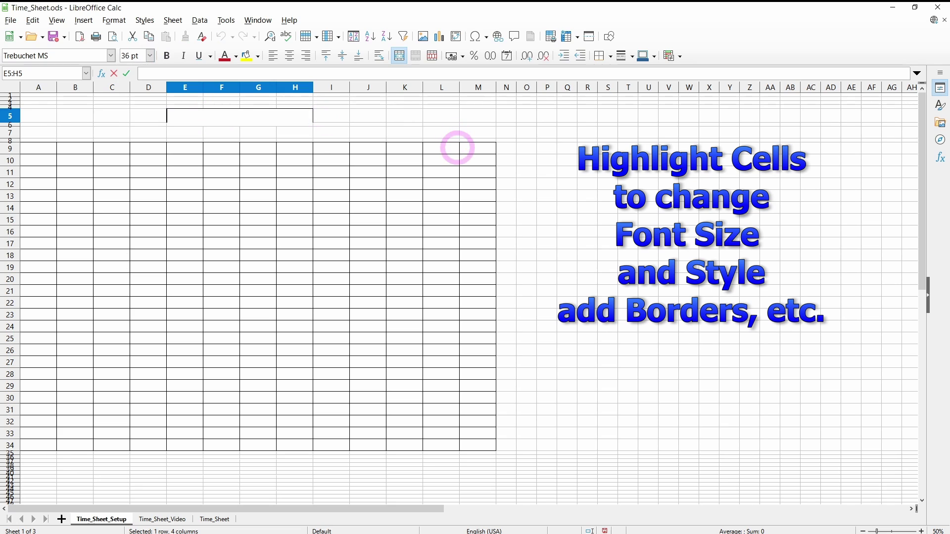
{"action": "type", "text": "Time Sheet"}
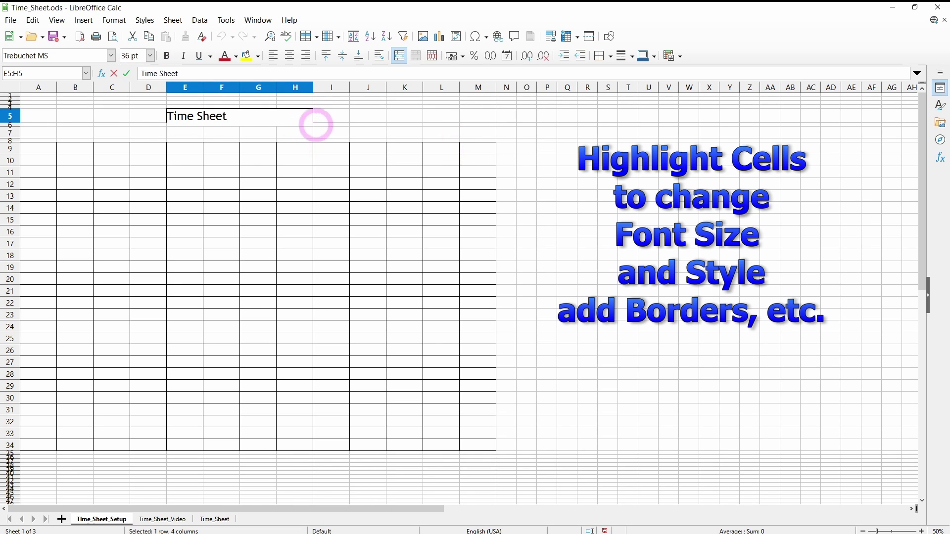
{"action": "left_click", "coordinate": [306, 136]}
Step: Center the "Time Sheet" title horizontally and fill its cell with Light Gray 5
{"action": "left_click", "coordinate": [252, 115]}
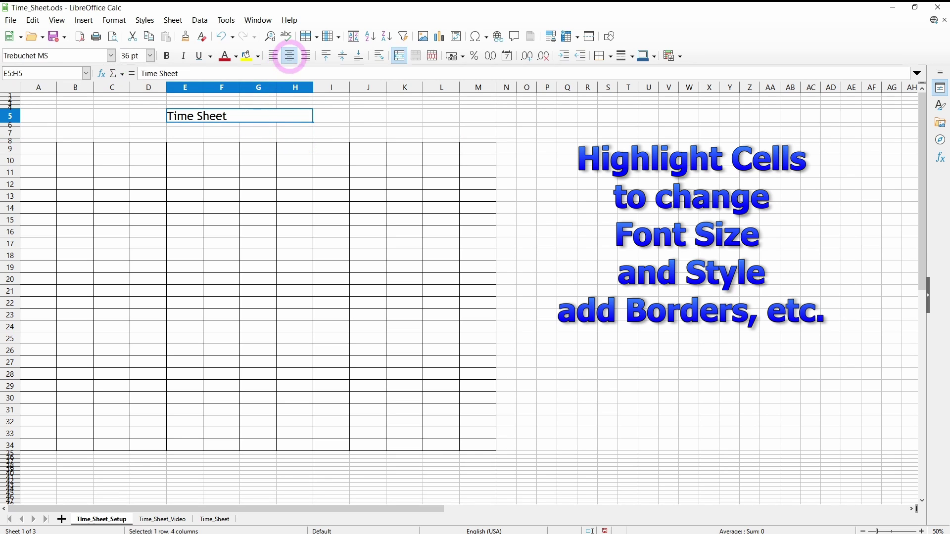
{"action": "left_click", "coordinate": [290, 55]}
{"action": "left_click", "coordinate": [257, 56]}
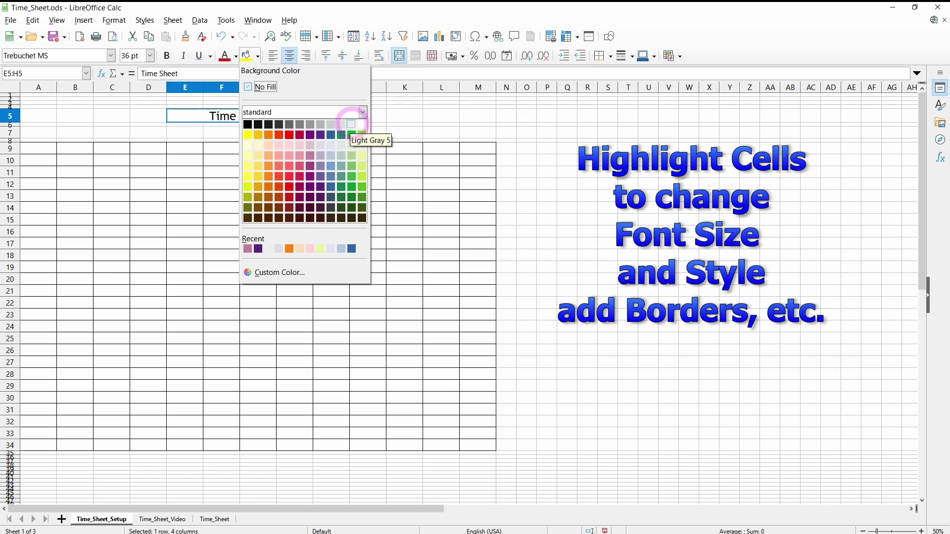
{"action": "left_click", "coordinate": [351, 124]}
Step: Set the width of column C to 4.5"
{"action": "left_click", "coordinate": [110, 87]}
{"action": "right_click", "coordinate": [110, 87]}
{"action": "left_click", "coordinate": [148, 178]}
{"action": "type", "text": "4.5\""}
{"action": "left_click", "coordinate": [473, 291]}
Step: Format the header row cells A7:M7 as bold Trebuchet MS at 26 pt
{"action": "left_click_drag", "start_coordinate": [544, 140], "coordinate": [69, 138]}
{"action": "left_click", "coordinate": [150, 55]}
{"action": "left_click", "coordinate": [129, 244]}
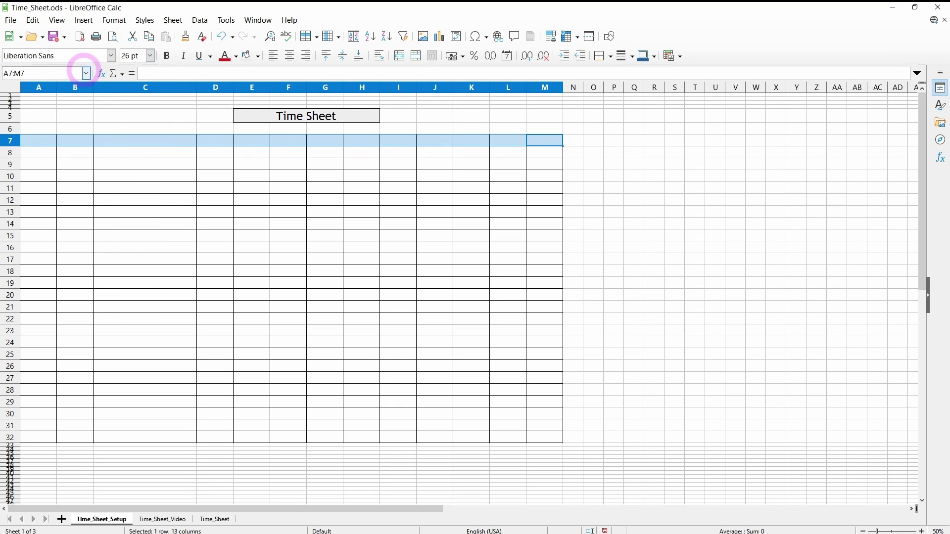
{"action": "left_click", "coordinate": [111, 55]}
{"action": "scroll", "coordinate": [80, 272], "scroll_direction": "down", "scroll_amount": 15}
{"action": "key", "text": "Escape"}
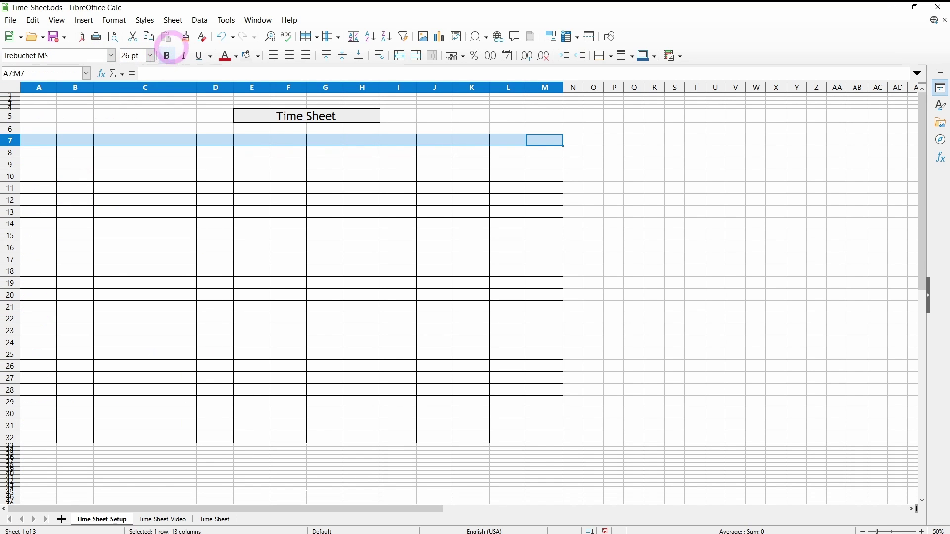
Step: Enter the header "Day" in A7 and copy it into every cell of B7:M7
{"action": "type", "text": "Day"}
{"action": "key", "text": "Return"}
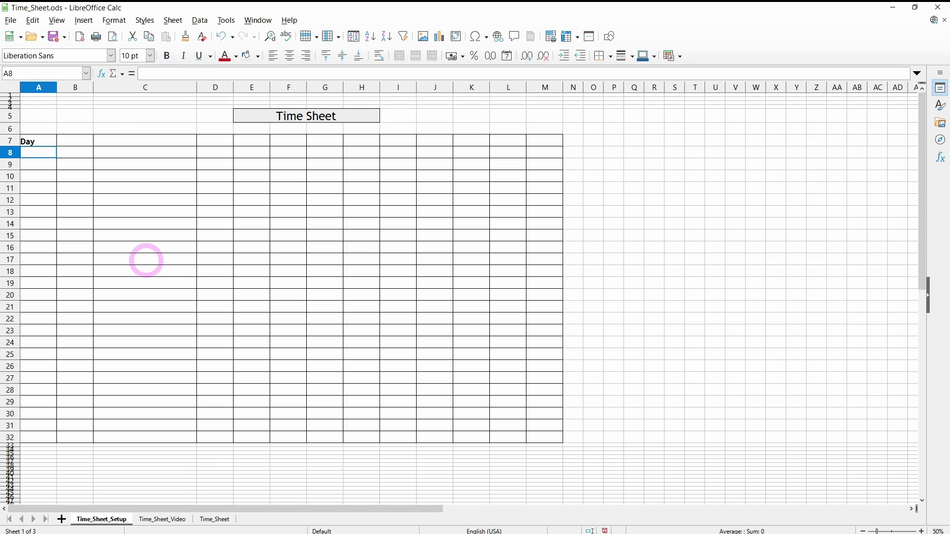
{"action": "left_click", "coordinate": [39, 141]}
{"action": "key", "text": "ctrl+c"}
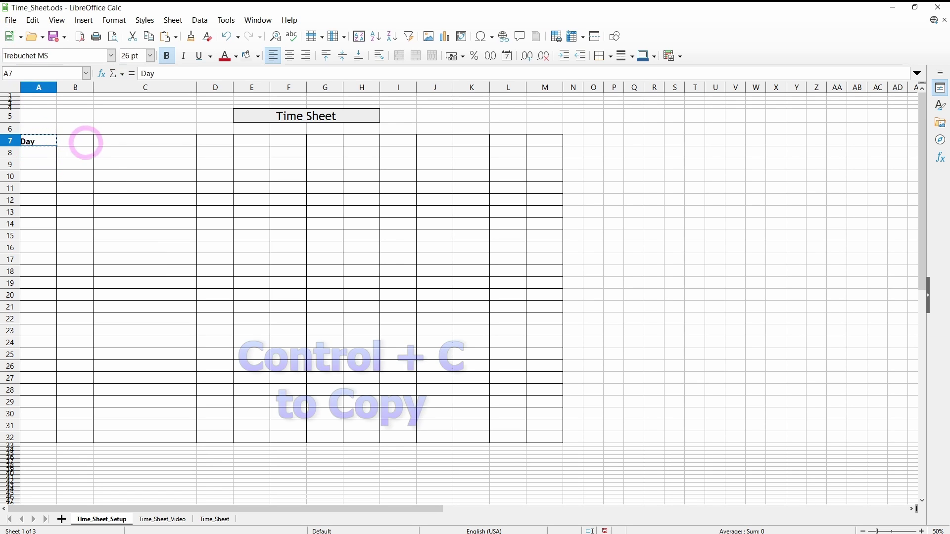
{"action": "left_click", "coordinate": [75, 142]}
{"action": "key", "text": "ctrl+v"}
{"action": "left_click", "coordinate": [130, 140]}
{"action": "key", "text": "ctrl+v"}
{"action": "left_click", "coordinate": [212, 142]}
{"action": "key", "text": "ctrl+v"}
{"action": "left_click", "coordinate": [244, 142]}
{"action": "key", "text": "ctrl+v"}
{"action": "left_click", "coordinate": [280, 142]}
{"action": "key", "text": "ctrl+v"}
{"action": "left_click", "coordinate": [324, 142]}
{"action": "key", "text": "ctrl+v"}
{"action": "left_click_drag", "start_coordinate": [541, 142], "coordinate": [352, 142]}
{"action": "key", "text": "ctrl+v"}
{"action": "left_click", "coordinate": [303, 217]}
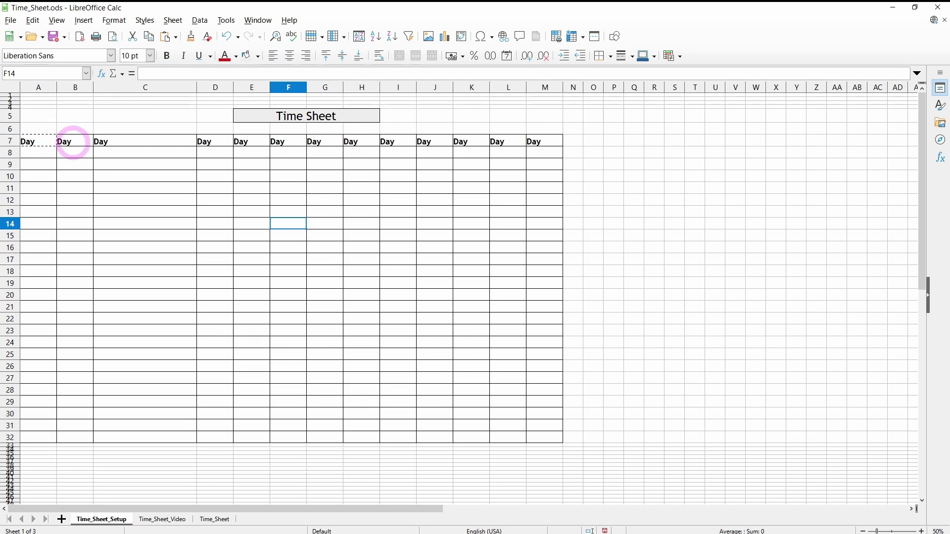
Step: Replace the header text in B7 with "Date" and in C7 with "Description"
{"action": "double_click", "coordinate": [73, 142]}
{"action": "left_click_drag", "start_coordinate": [78, 139], "coordinate": [48, 139]}
{"action": "type", "text": "Date"}
{"action": "double_click", "coordinate": [101, 140]}
{"action": "left_click_drag", "start_coordinate": [109, 139], "coordinate": [76, 142]}
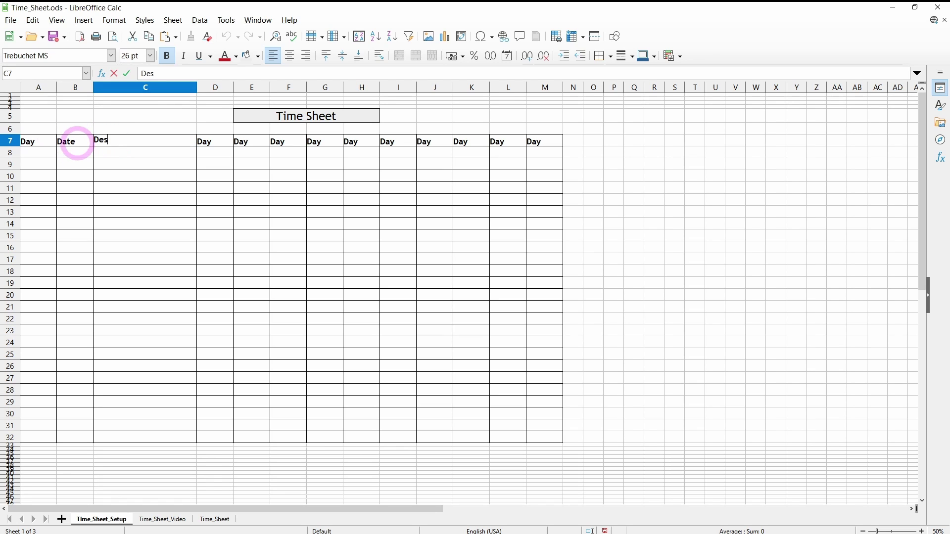
{"action": "left_click", "coordinate": [155, 175]}
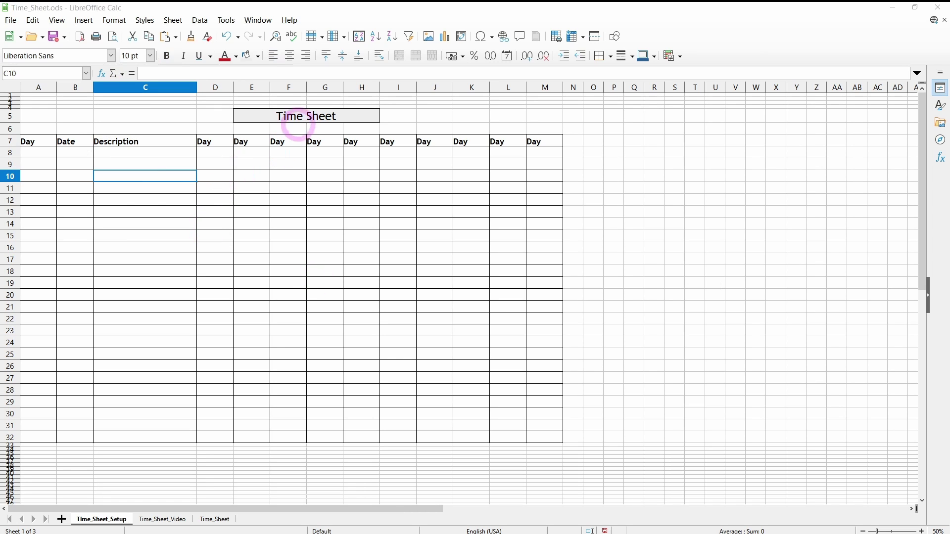
Step: Move the merged "Time Sheet" title cell so that it starts at C5
{"action": "left_click_drag", "start_coordinate": [307, 114], "coordinate": [173, 113]}
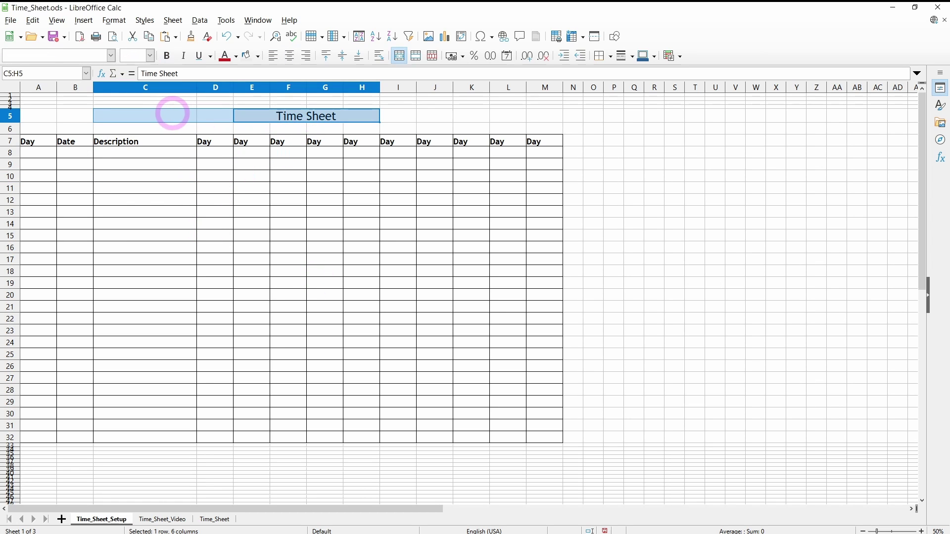
{"action": "right_click", "coordinate": [238, 104]}
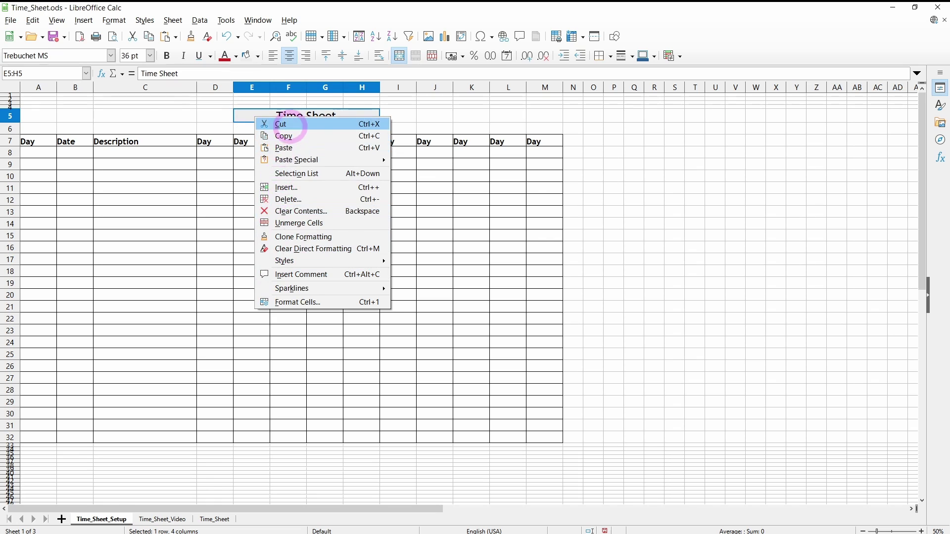
{"action": "left_click", "coordinate": [267, 123]}
{"action": "right_click", "coordinate": [142, 116]}
{"action": "left_click", "coordinate": [164, 144]}
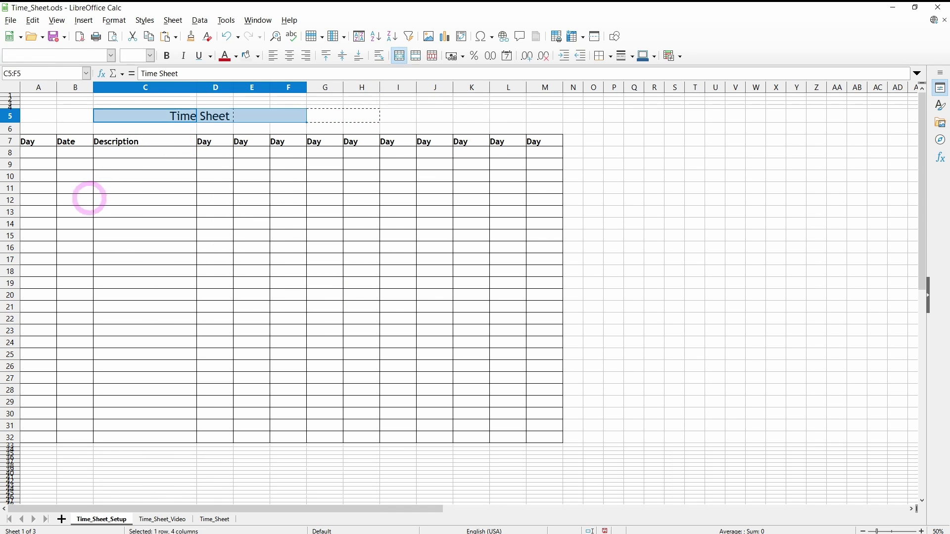
Step: Add an outer box border around the relocated title cell C5:F5
{"action": "left_click", "coordinate": [170, 270]}
{"action": "left_click", "coordinate": [249, 221]}
{"action": "left_click", "coordinate": [283, 116]}
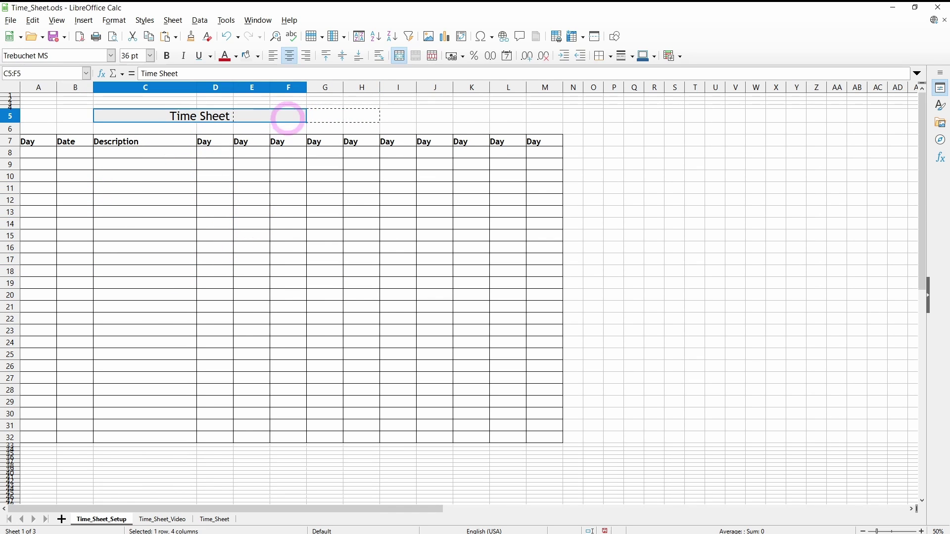
{"action": "left_click", "coordinate": [608, 56]}
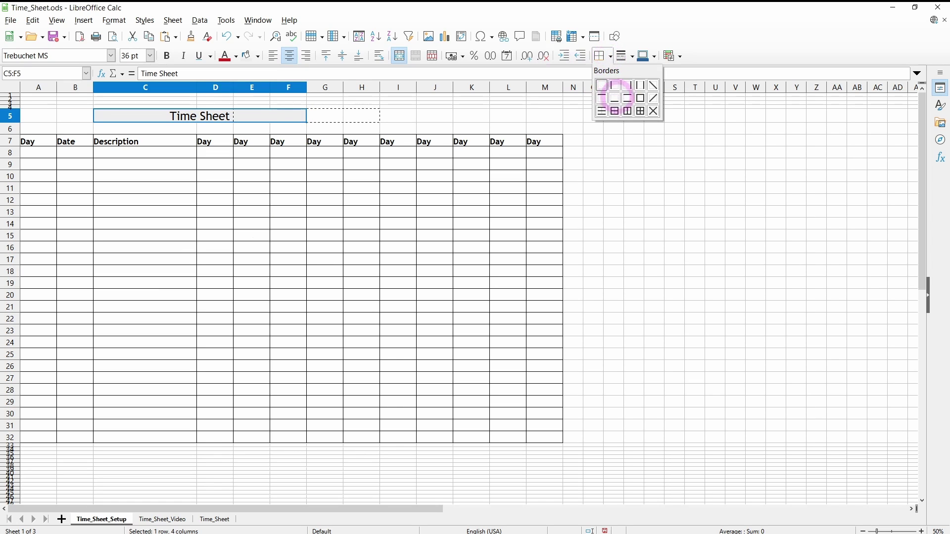
{"action": "left_click", "coordinate": [640, 98]}
Step: Replace the headers in D7 and E7 with "Time In" and "Time Out", and fit column E to its contents
{"action": "double_click", "coordinate": [222, 148]}
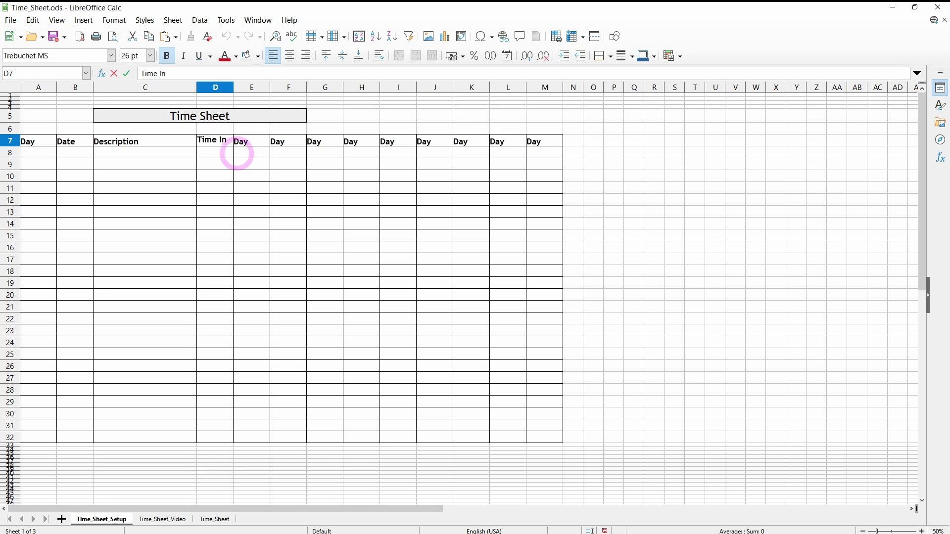
{"action": "double_click", "coordinate": [247, 140]}
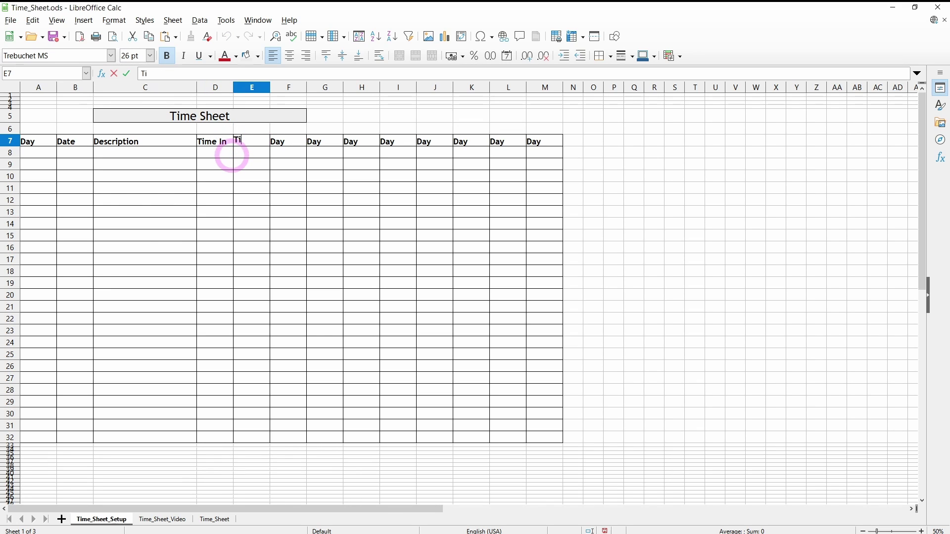
{"action": "type", "text": "Time Out"}
{"action": "key", "text": "Return"}
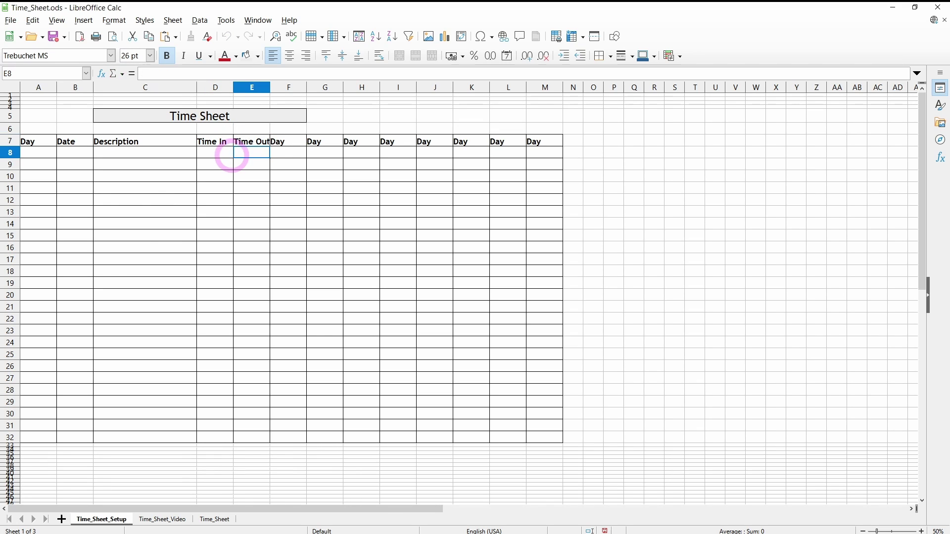
{"action": "double_click", "coordinate": [270, 87]}
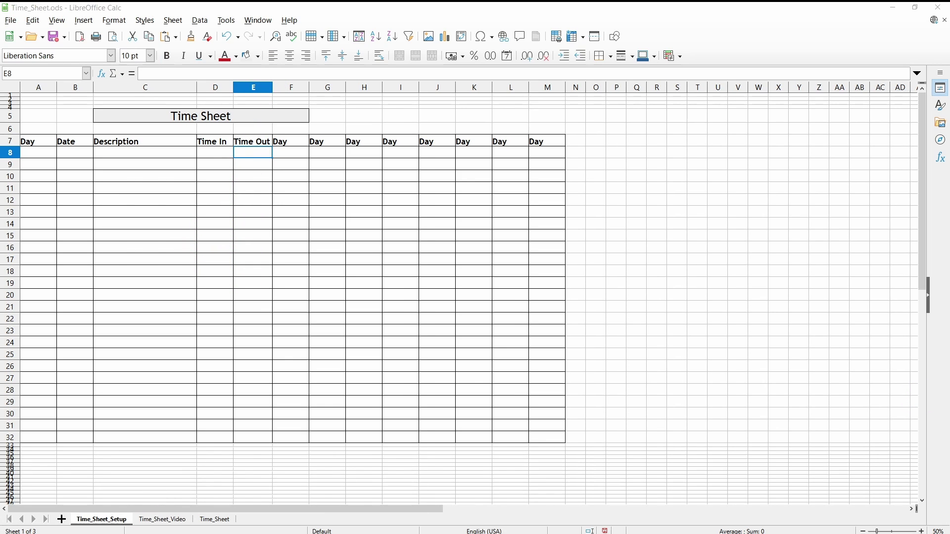
Step: Change the headers in F7 and G7 to "Hours" and "Daily $", and clear the leftover "Day" headers in H7:M7
{"action": "double_click", "coordinate": [289, 141]}
{"action": "double_click", "coordinate": [281, 141]}
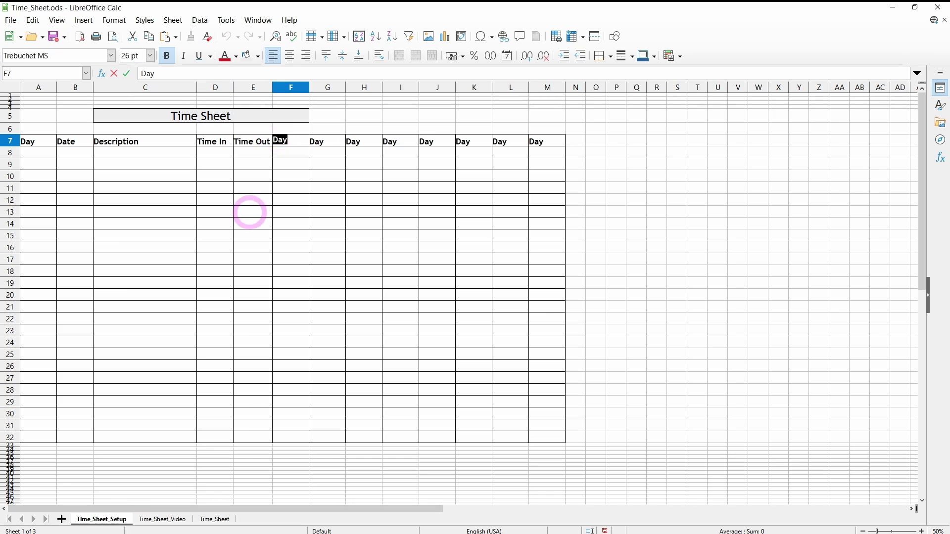
{"action": "double_click", "coordinate": [317, 141]}
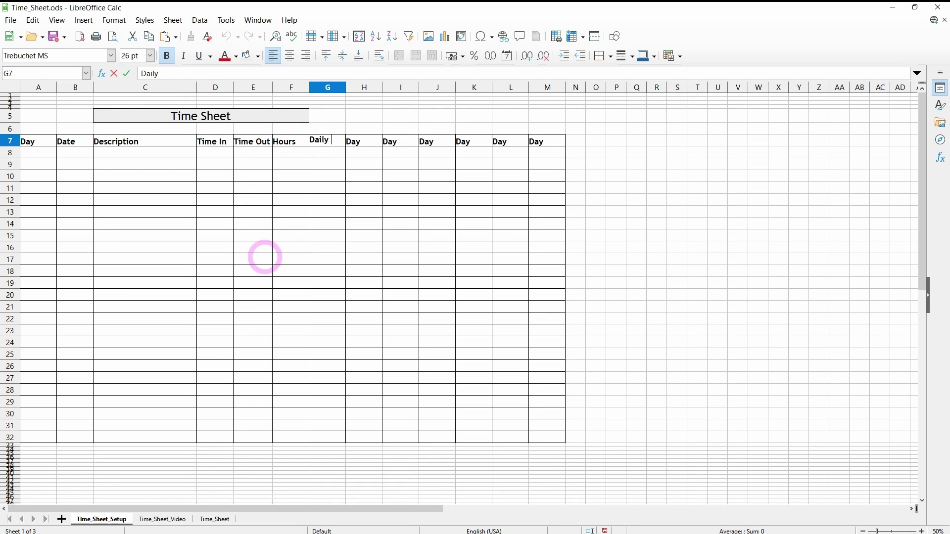
{"action": "type", "text": "Daily $"}
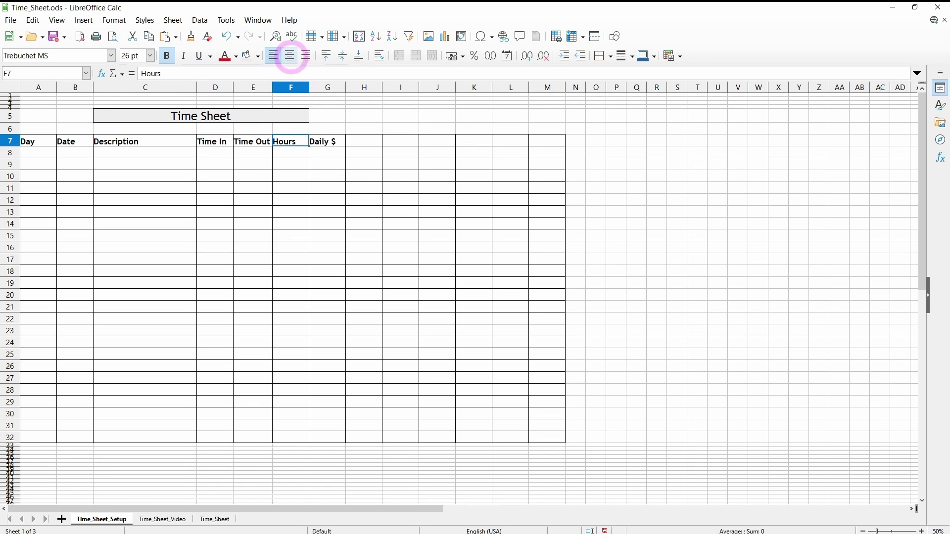
Step: Center the "Hours", "Time Out" and "Time In" headers horizontally in their cells
{"action": "left_click", "coordinate": [291, 56]}
{"action": "left_click", "coordinate": [250, 141]}
{"action": "left_click", "coordinate": [291, 56]}
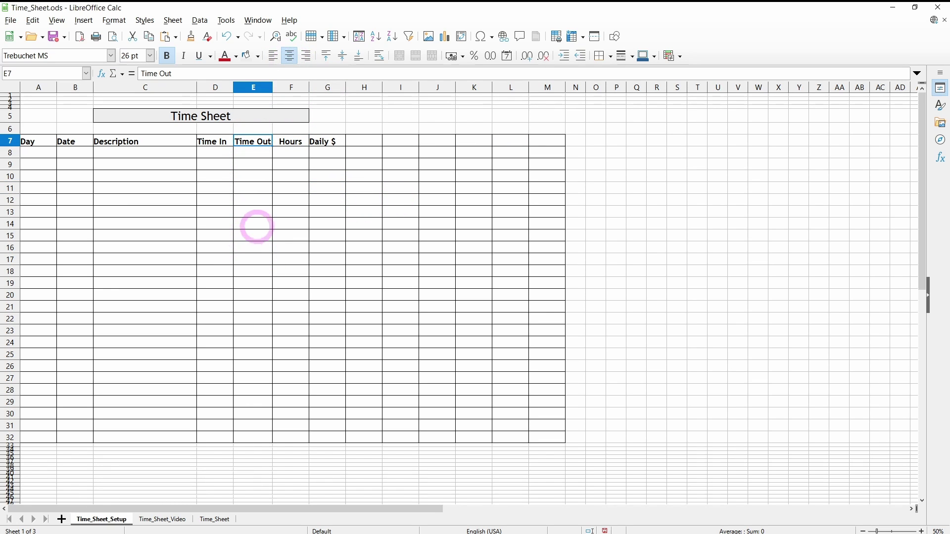
{"action": "left_click", "coordinate": [211, 142]}
{"action": "left_click", "coordinate": [289, 55]}
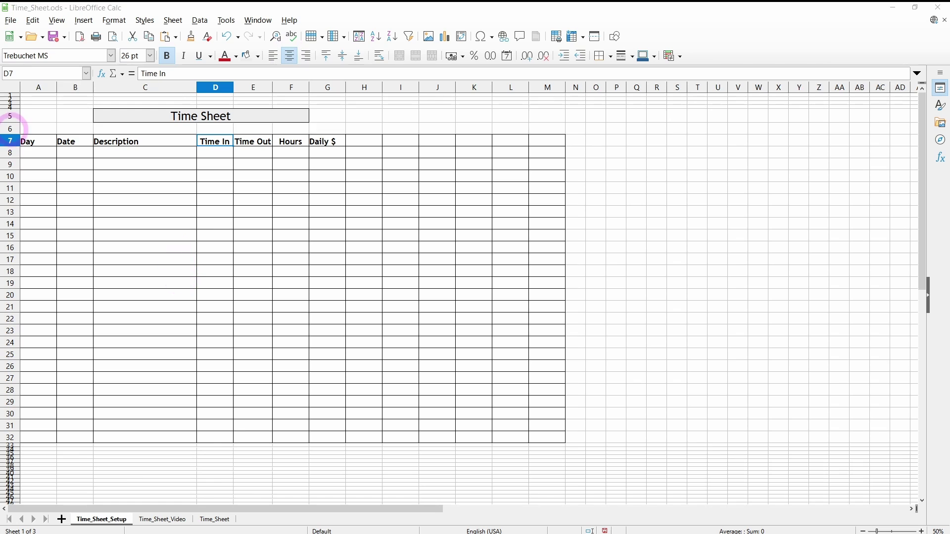
Step: Insert two blank rows below row 6, between the title and the header row
{"action": "left_click", "coordinate": [10, 129]}
{"action": "right_click", "coordinate": [10, 128]}
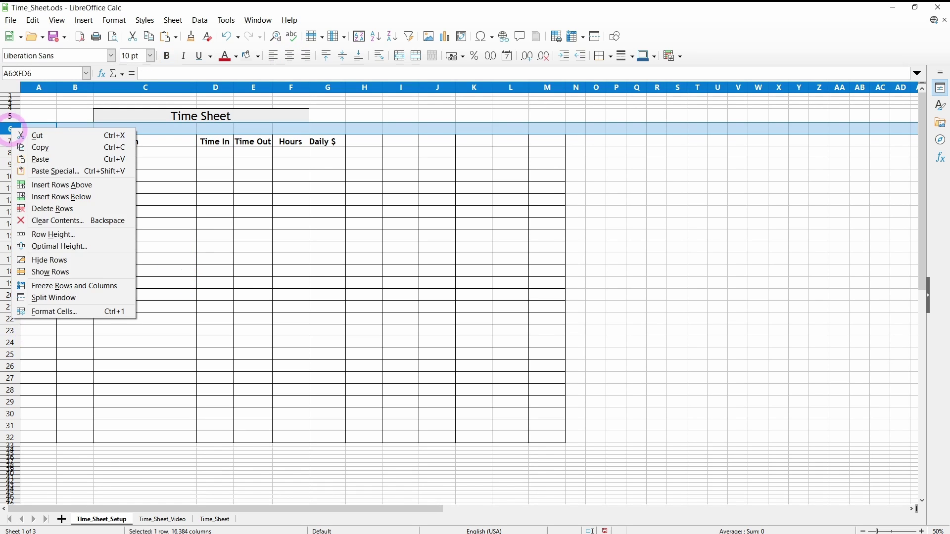
{"action": "left_click", "coordinate": [61, 196]}
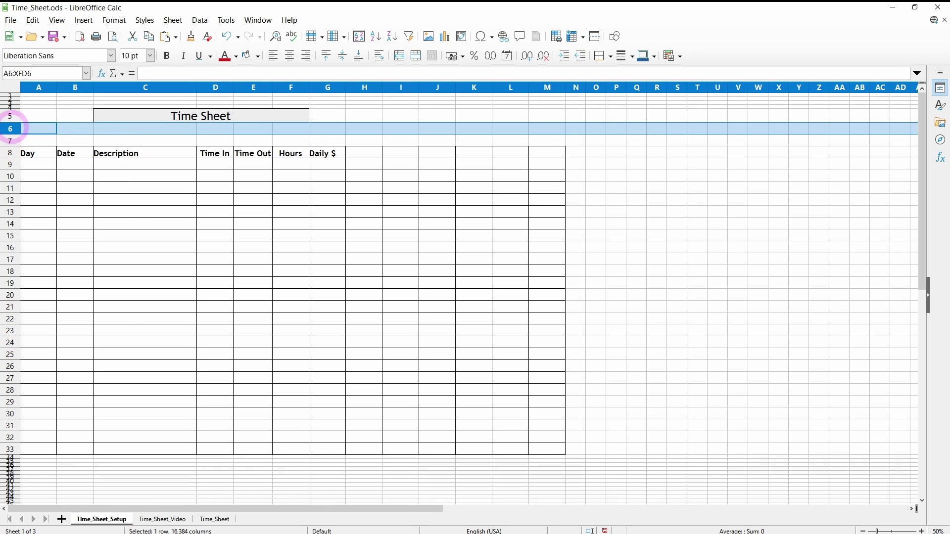
{"action": "right_click", "coordinate": [10, 128]}
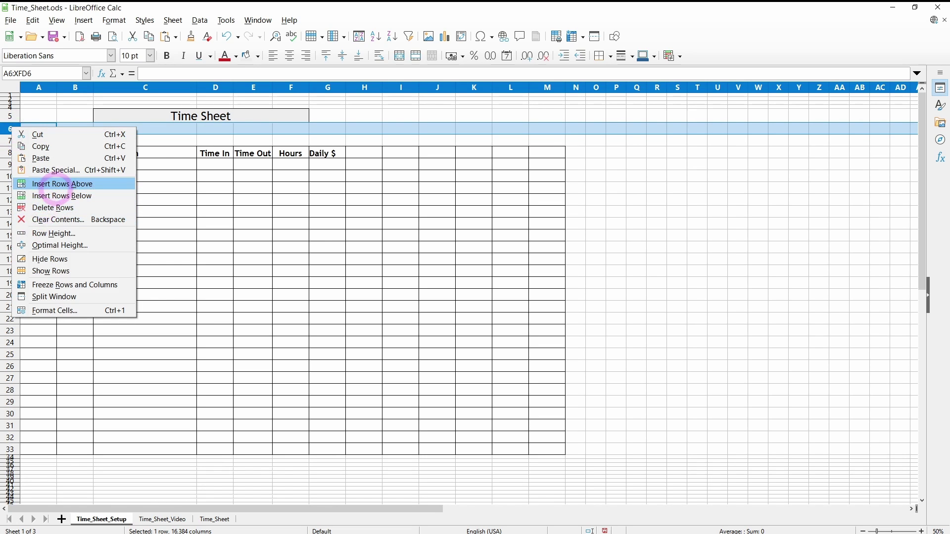
{"action": "left_click", "coordinate": [61, 195]}
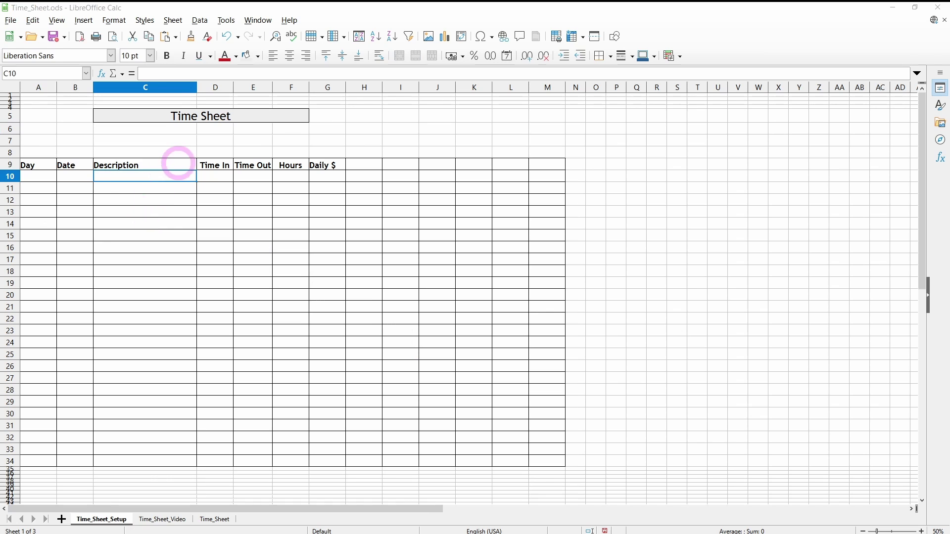
Step: Fill the header cells A9:C9 with light gray and D9:E9 with light yellow
{"action": "left_click_drag", "start_coordinate": [176, 164], "coordinate": [15, 166]}
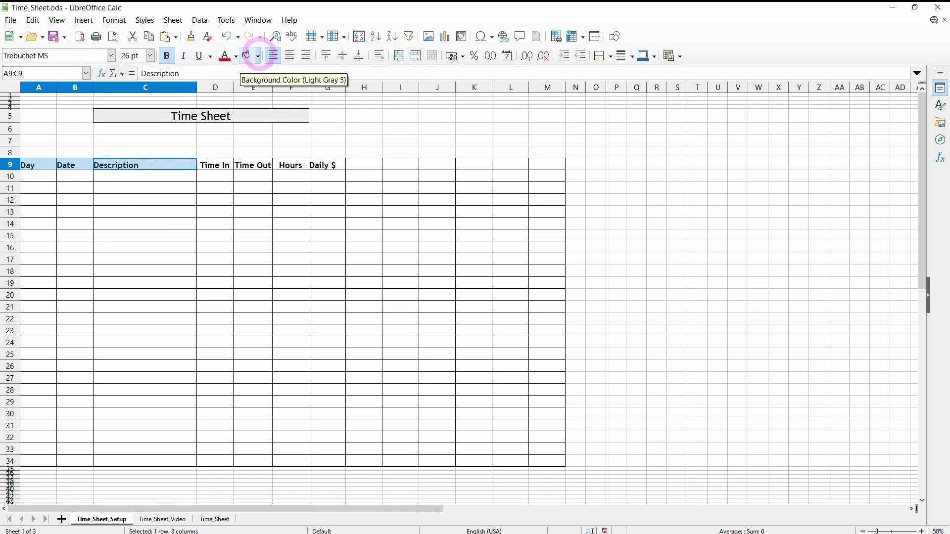
{"action": "left_click", "coordinate": [257, 55]}
{"action": "left_click", "coordinate": [351, 124]}
{"action": "left_click_drag", "start_coordinate": [254, 165], "coordinate": [225, 164]}
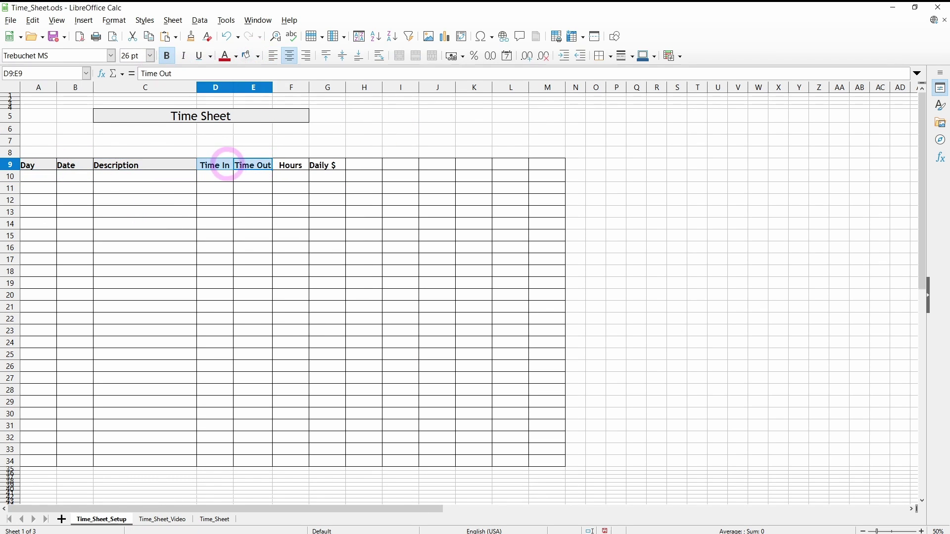
{"action": "left_click", "coordinate": [257, 55]}
{"action": "left_click", "coordinate": [248, 156]}
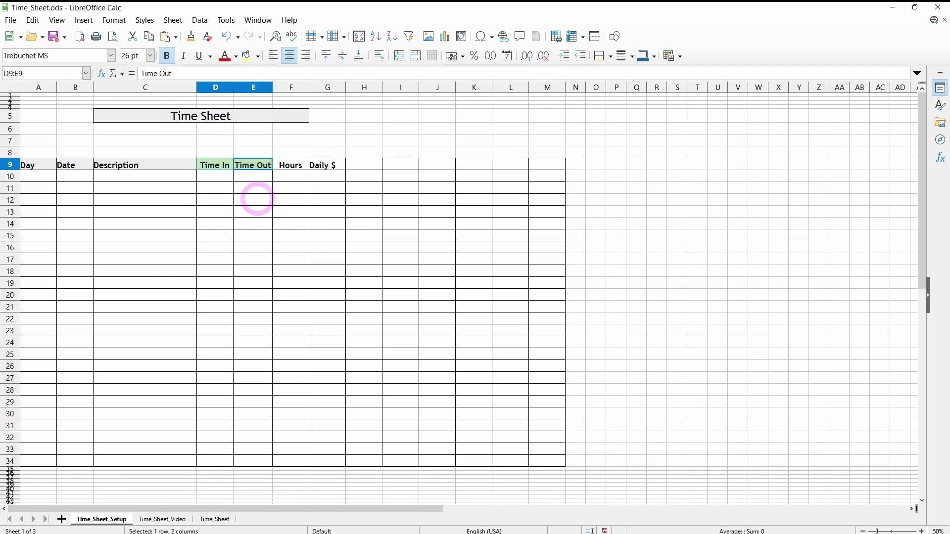
Step: Fill the "Hours" header in F9 with light blue and the "Daily $" header in G9 with lime
{"action": "left_click", "coordinate": [291, 190]}
{"action": "left_click", "coordinate": [296, 165]}
{"action": "left_click", "coordinate": [257, 55]}
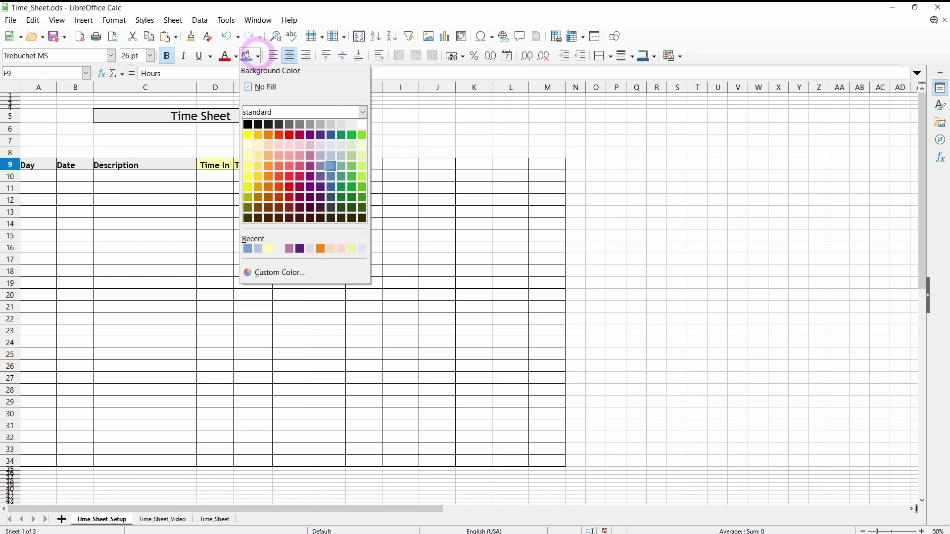
{"action": "left_click", "coordinate": [331, 155]}
{"action": "left_click", "coordinate": [332, 168]}
{"action": "left_click", "coordinate": [256, 55]}
{"action": "left_click", "coordinate": [361, 136]}
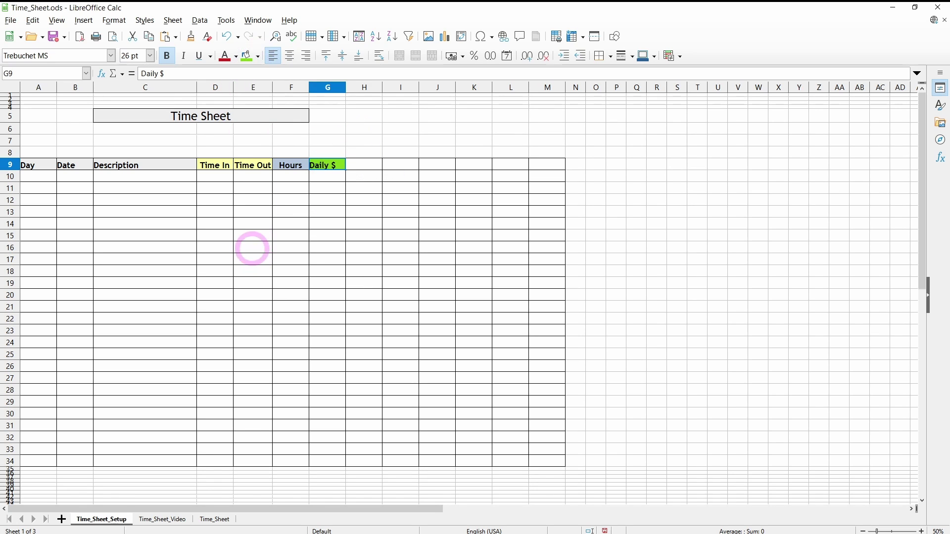
Step: Widen columns F and G together to the same larger column width
{"action": "left_click", "coordinate": [251, 248]}
{"action": "left_click_drag", "start_coordinate": [322, 89], "coordinate": [302, 87]}
{"action": "right_click", "coordinate": [303, 88]}
{"action": "left_click", "coordinate": [336, 188]}
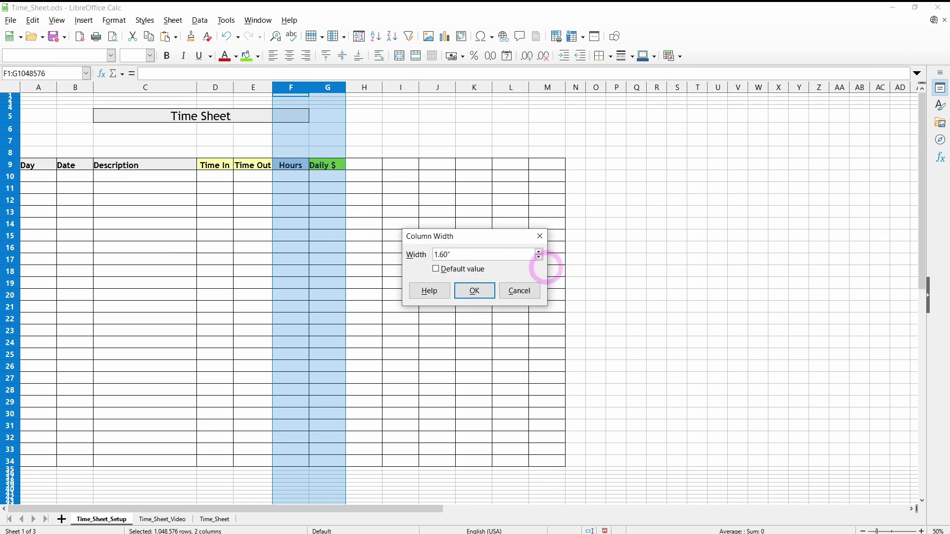
{"action": "left_click", "coordinate": [474, 290]}
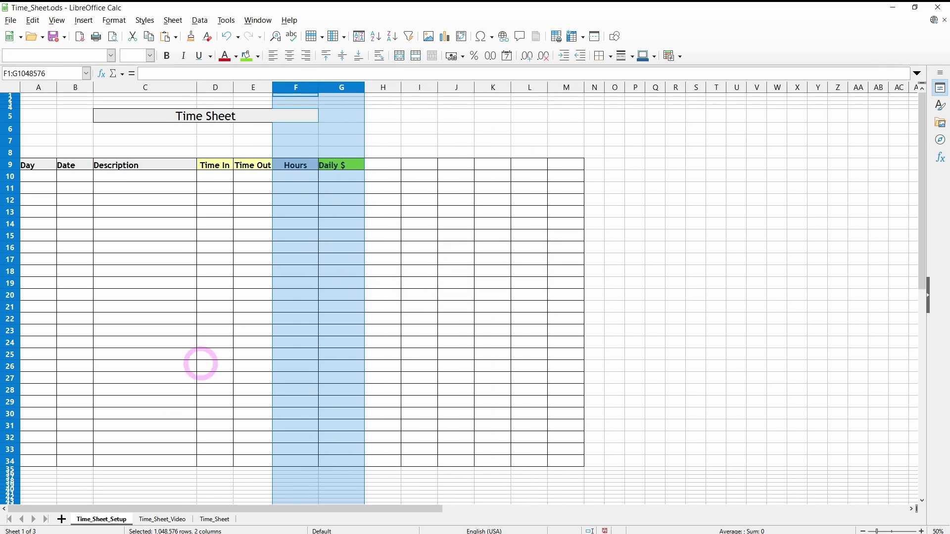
Step: Add a bottom border to cell F7 and an outer box border to cell G7
{"action": "left_click", "coordinate": [295, 140]}
{"action": "left_click", "coordinate": [609, 54]}
{"action": "left_click", "coordinate": [614, 96]}
{"action": "left_click", "coordinate": [335, 138]}
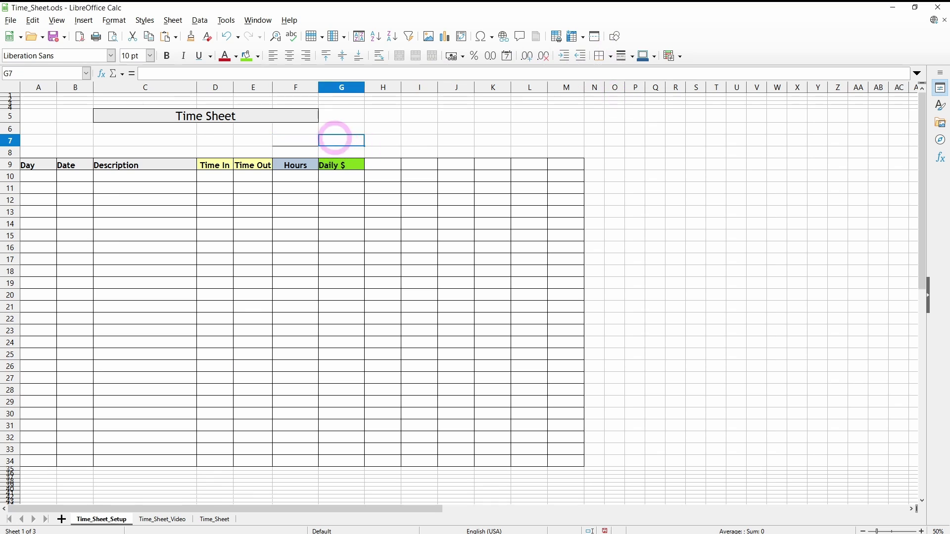
{"action": "left_click", "coordinate": [608, 54]}
{"action": "left_click", "coordinate": [637, 99]}
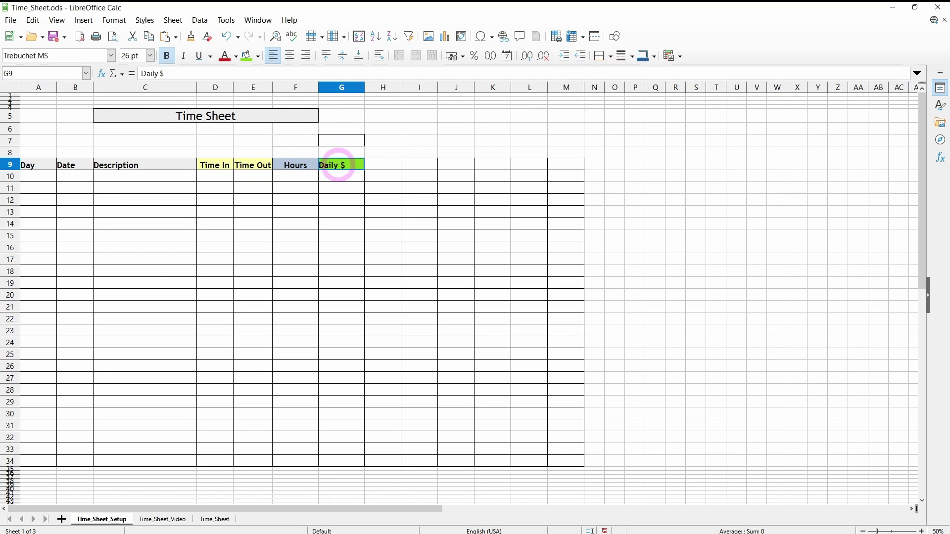
Step: Copy the lime "Daily $" header cell into F7 and change its text to "Hourly Rate"
{"action": "left_click", "coordinate": [296, 140]}
{"action": "key", "text": "ctrl+v"}
{"action": "double_click", "coordinate": [302, 140]}
{"action": "left_click_drag", "start_coordinate": [303, 140], "coordinate": [266, 136]}
{"action": "type", "text": "Hourly"}
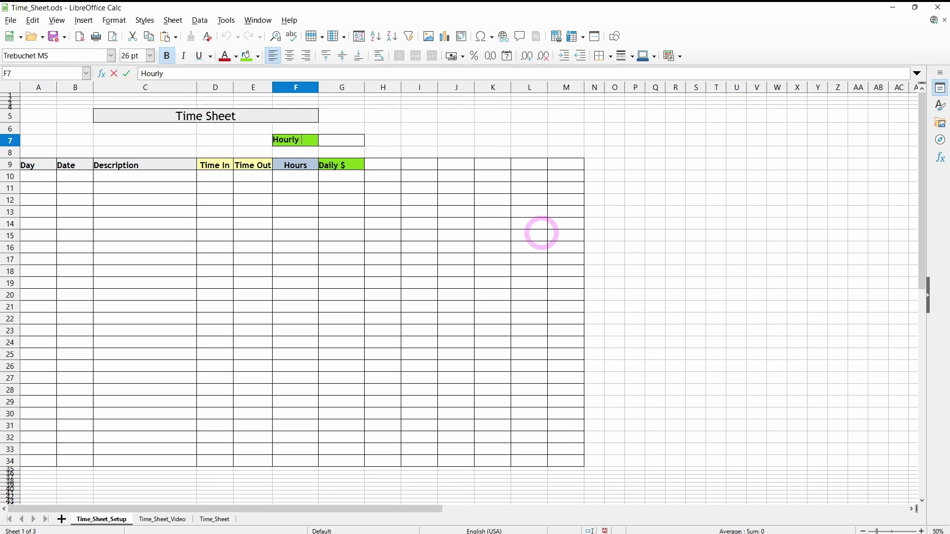
{"action": "type", "text": " Rate"}
{"action": "left_click", "coordinate": [322, 212]}
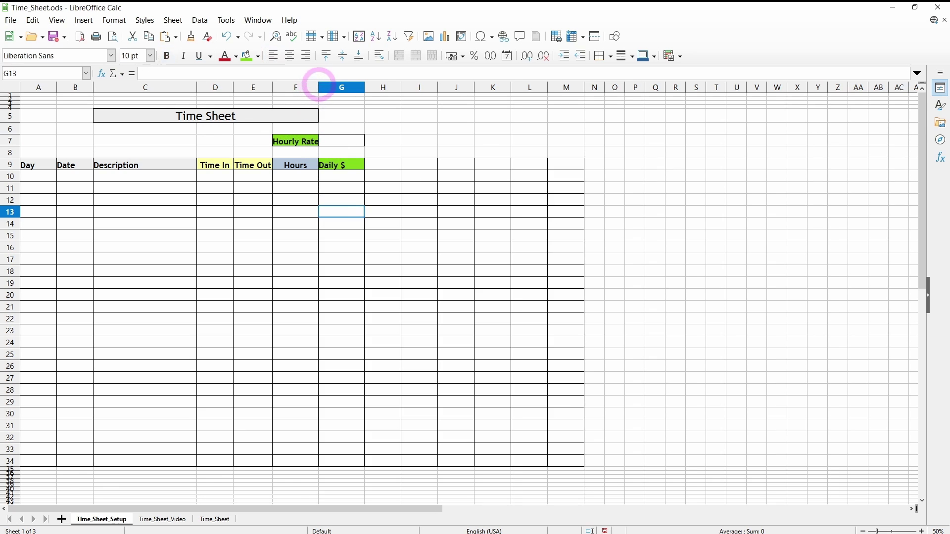
Step: Fit column F to its contents and fill cell G7 with lime
{"action": "double_click", "coordinate": [319, 86]}
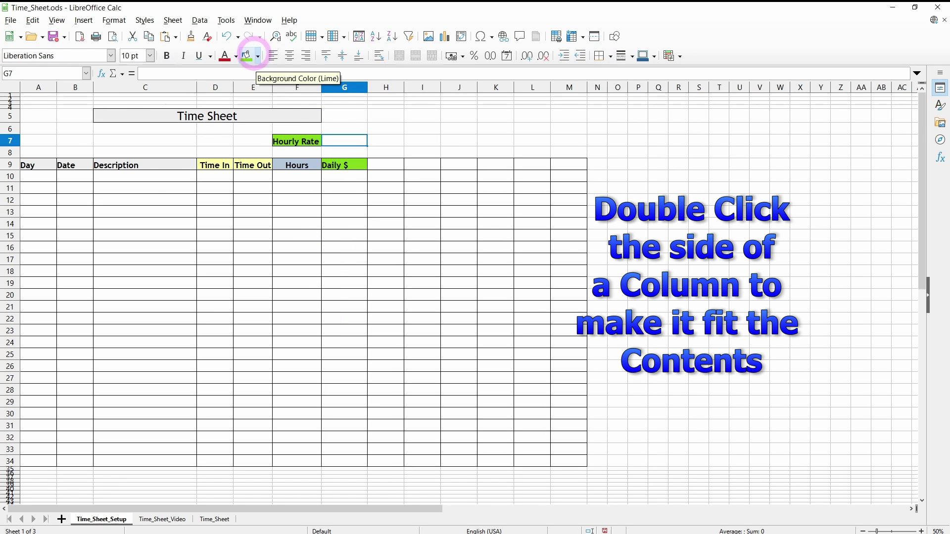
{"action": "left_click", "coordinate": [245, 55]}
{"action": "left_click", "coordinate": [296, 210]}
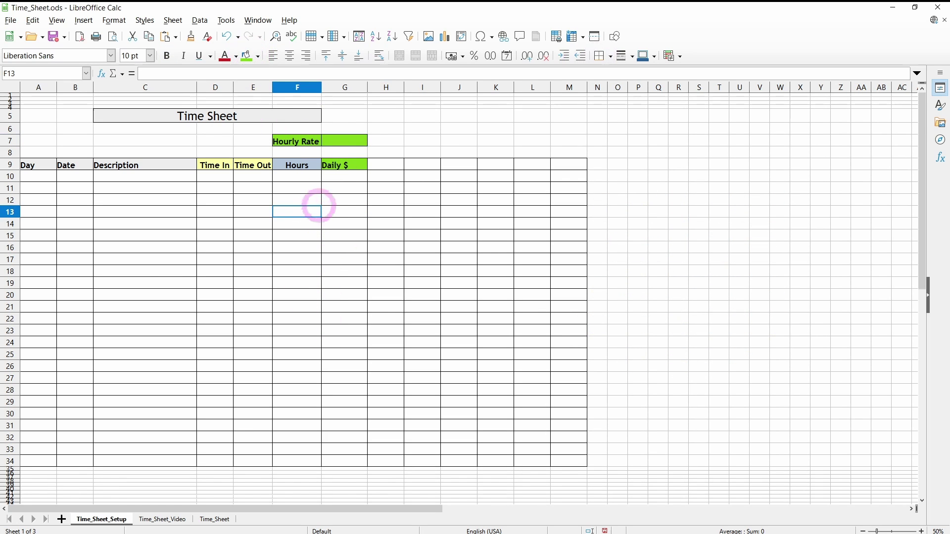
Step: Format cell G7 as USD currency with two decimal places, a thousands separator and red negative numbers
{"action": "left_click", "coordinate": [349, 141]}
{"action": "left_click", "coordinate": [114, 20]}
{"action": "left_click", "coordinate": [131, 96]}
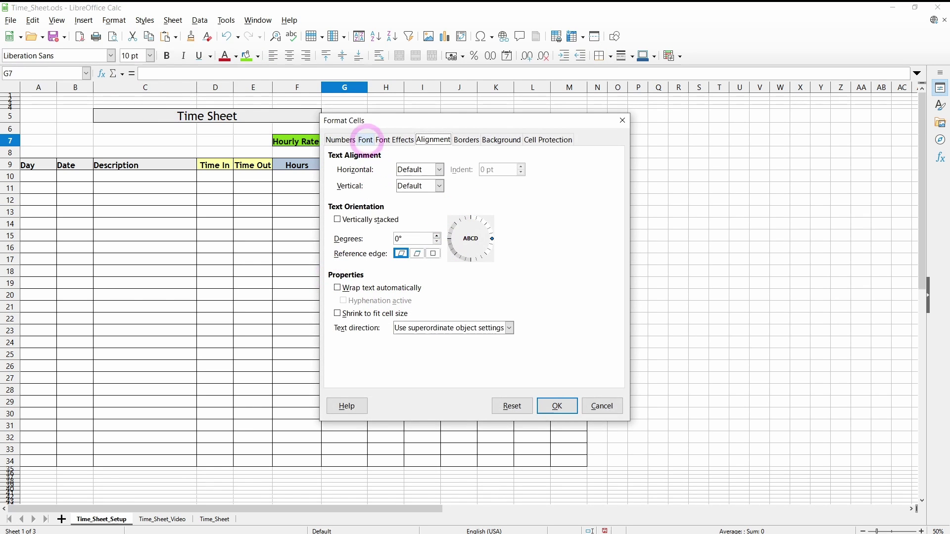
{"action": "left_click", "coordinate": [340, 139]}
{"action": "left_click", "coordinate": [341, 211]}
{"action": "left_click", "coordinate": [556, 405]}
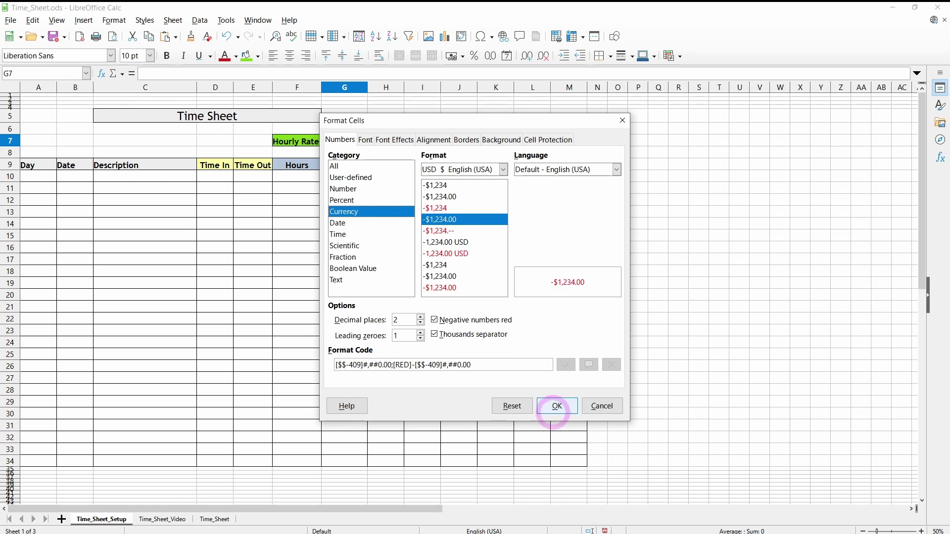
Step: Enter 45 as the hourly rate in G7 and set its font to Trebuchet MS at 26 pt
{"action": "left_click", "coordinate": [110, 55]}
{"action": "left_click", "coordinate": [69, 68]}
{"action": "left_click", "coordinate": [150, 56]}
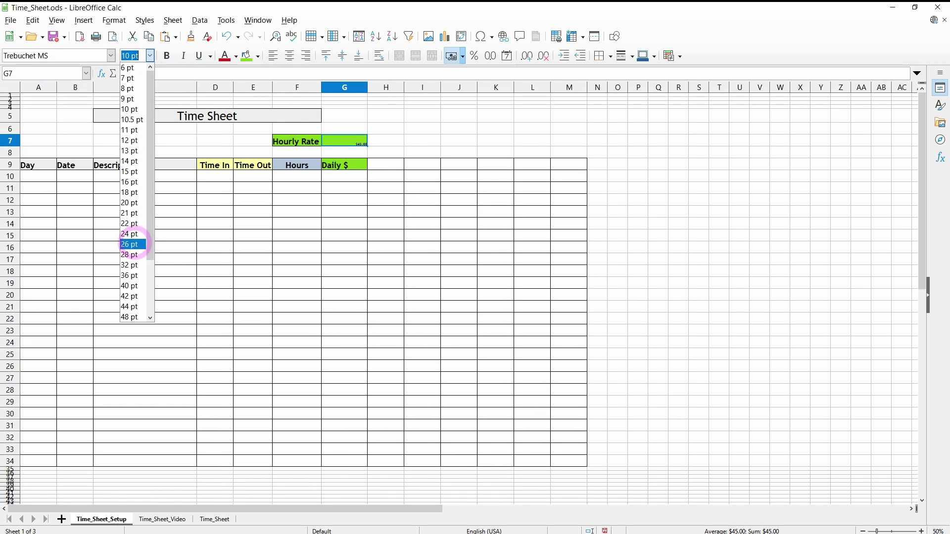
{"action": "left_click", "coordinate": [126, 245]}
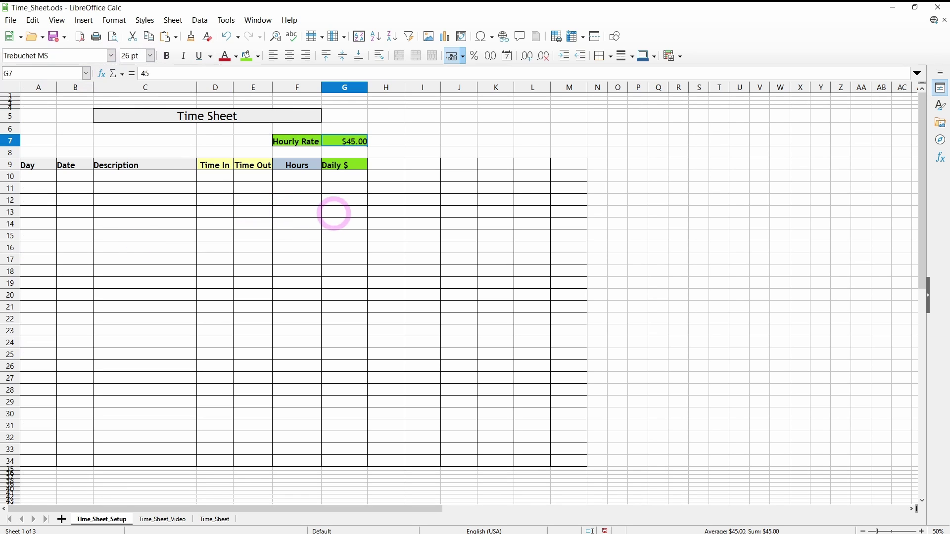
Step: Center the hourly rate value horizontally in cell G7
{"action": "left_click", "coordinate": [277, 236]}
{"action": "left_click", "coordinate": [346, 141]}
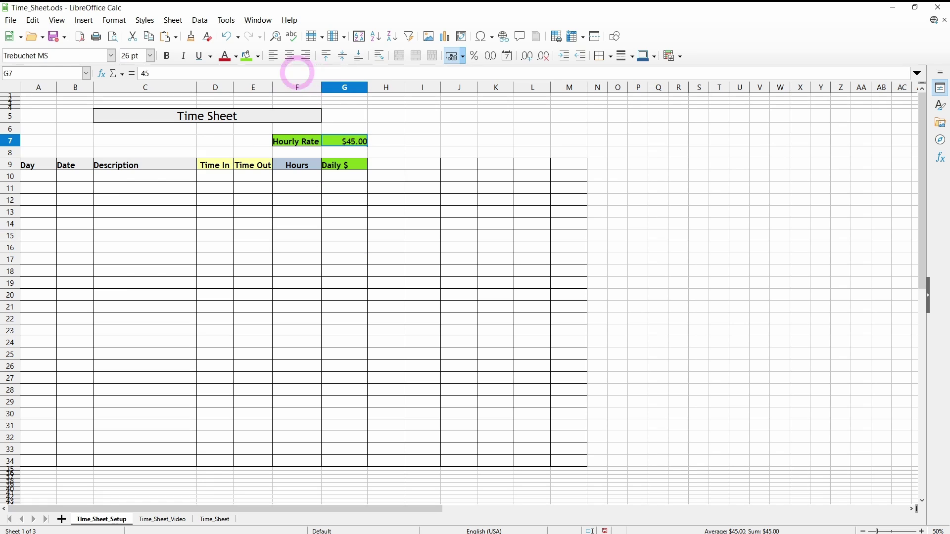
{"action": "left_click", "coordinate": [290, 56]}
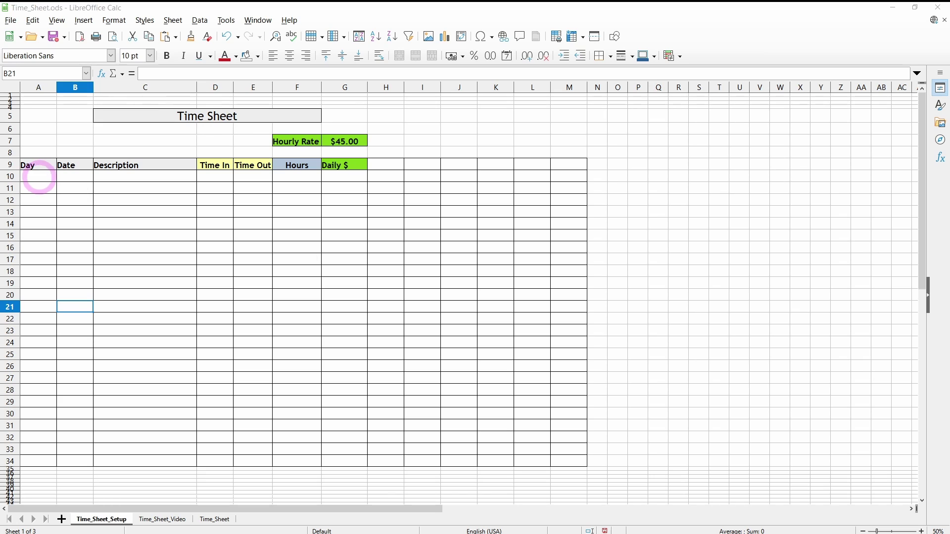
Step: Enter "Mon" in A10 and autofill the weekdays down through A16
{"action": "left_click", "coordinate": [39, 177]}
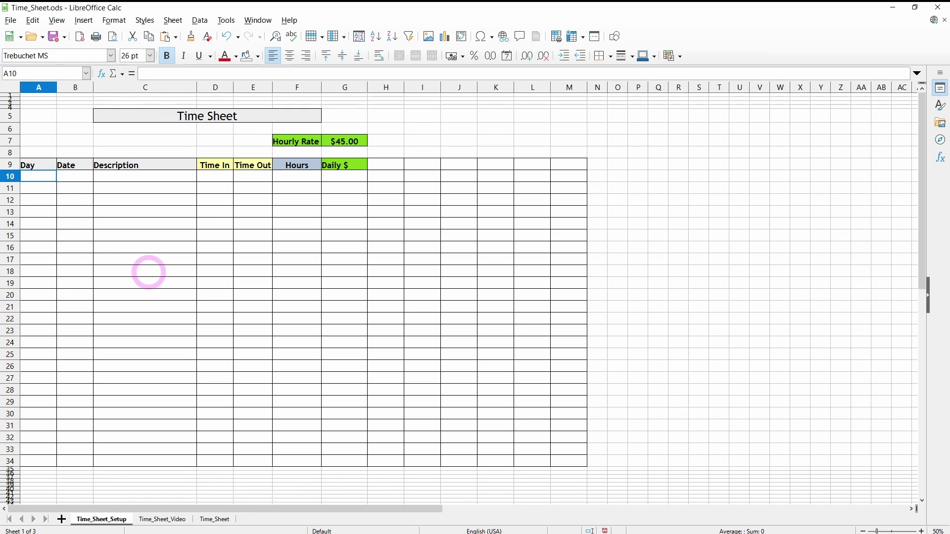
{"action": "key", "text": "Return"}
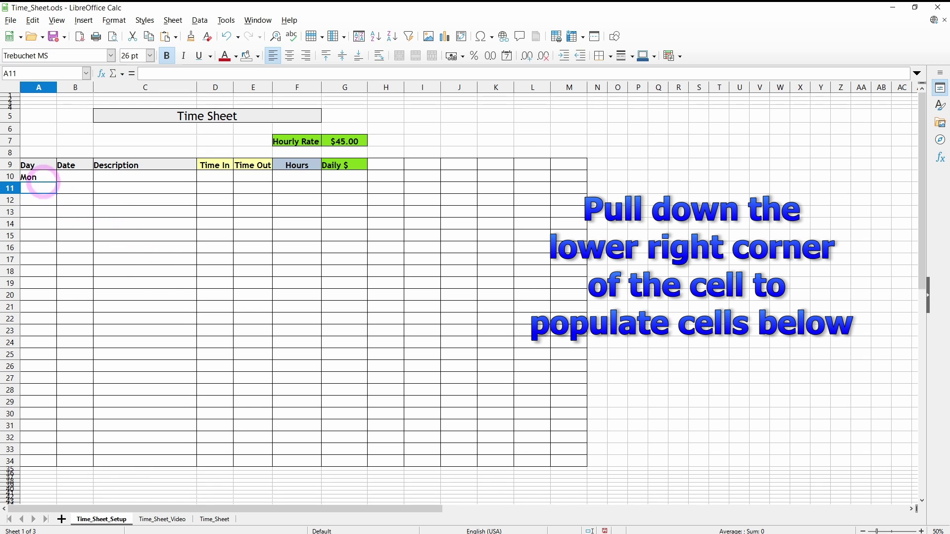
{"action": "left_click_drag", "start_coordinate": [55, 181], "coordinate": [39, 258]}
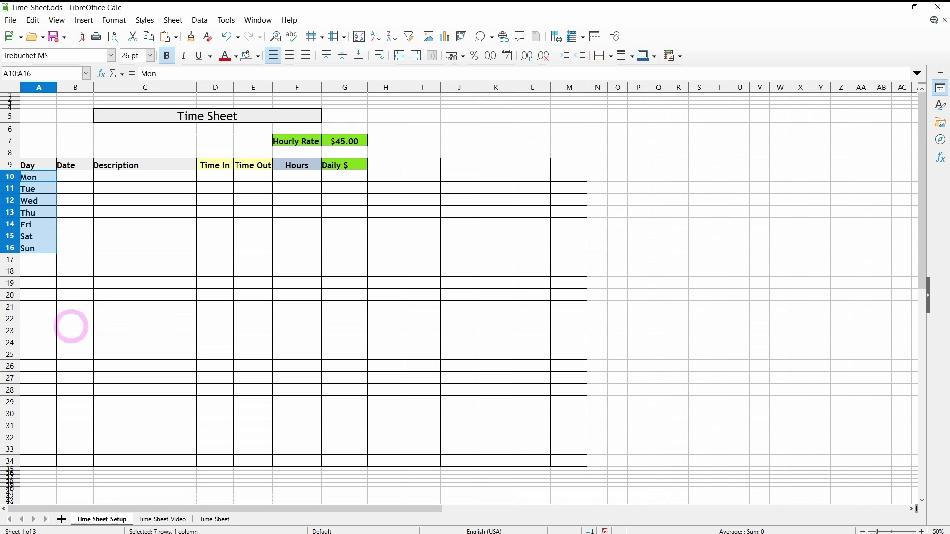
Step: Format the date cells B10:B16 with the 12/31/99 date format (MM/DD/YY)
{"action": "left_click", "coordinate": [76, 178]}
{"action": "left_click_drag", "start_coordinate": [76, 178], "coordinate": [74, 248]}
{"action": "right_click", "coordinate": [72, 215]}
{"action": "left_click", "coordinate": [117, 398]}
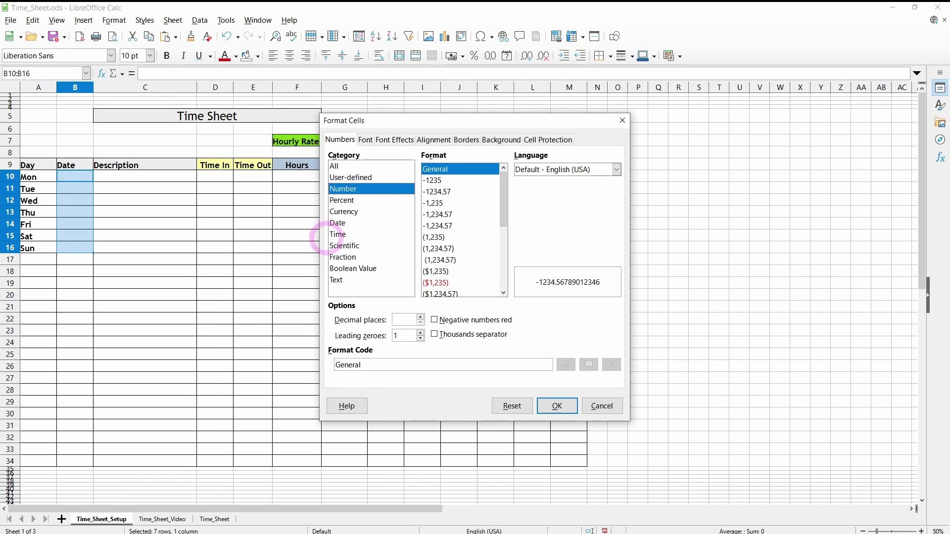
{"action": "left_click", "coordinate": [337, 222]}
{"action": "left_click", "coordinate": [490, 202]}
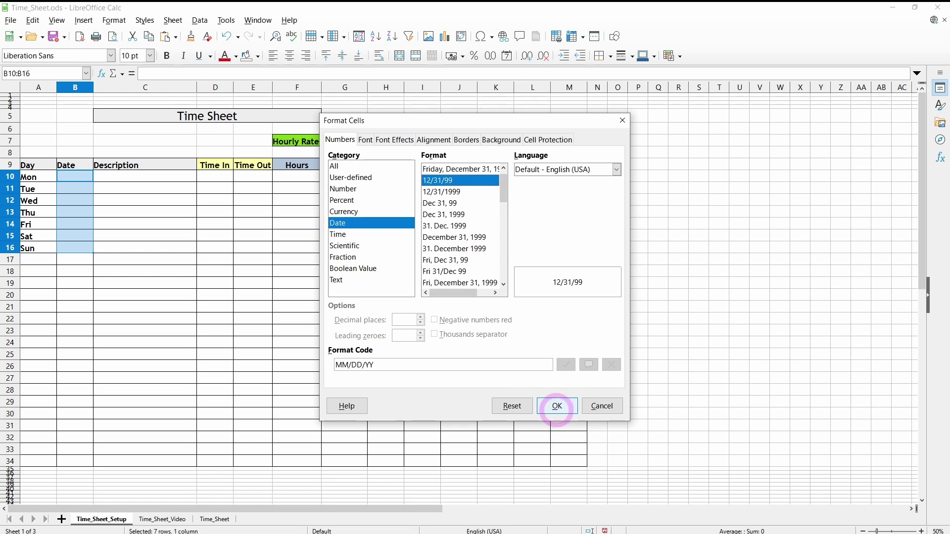
{"action": "left_click", "coordinate": [557, 406]}
{"action": "left_click", "coordinate": [122, 333]}
Step: Enter 1/19/2023 in B10 and set its font to Trebuchet MS at 26 pt
{"action": "left_click", "coordinate": [72, 176]}
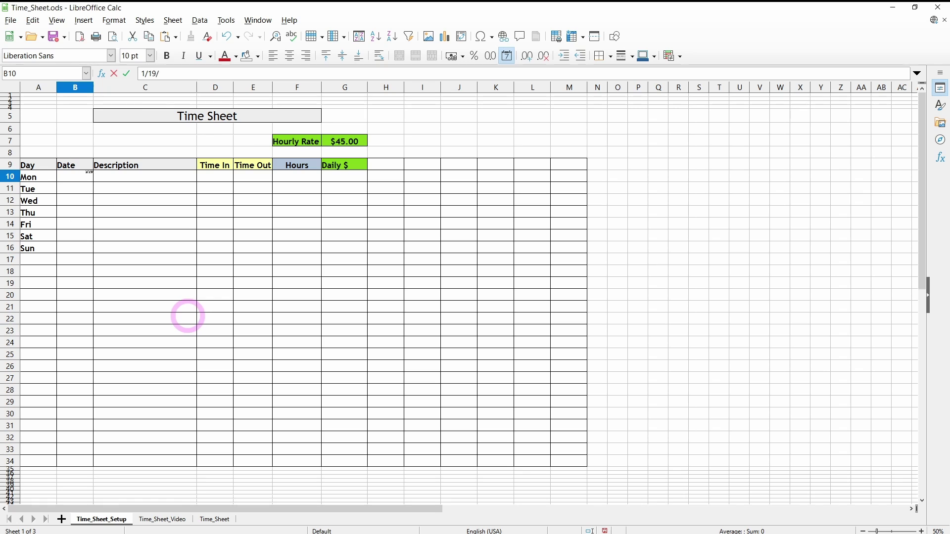
{"action": "left_click", "coordinate": [75, 177]}
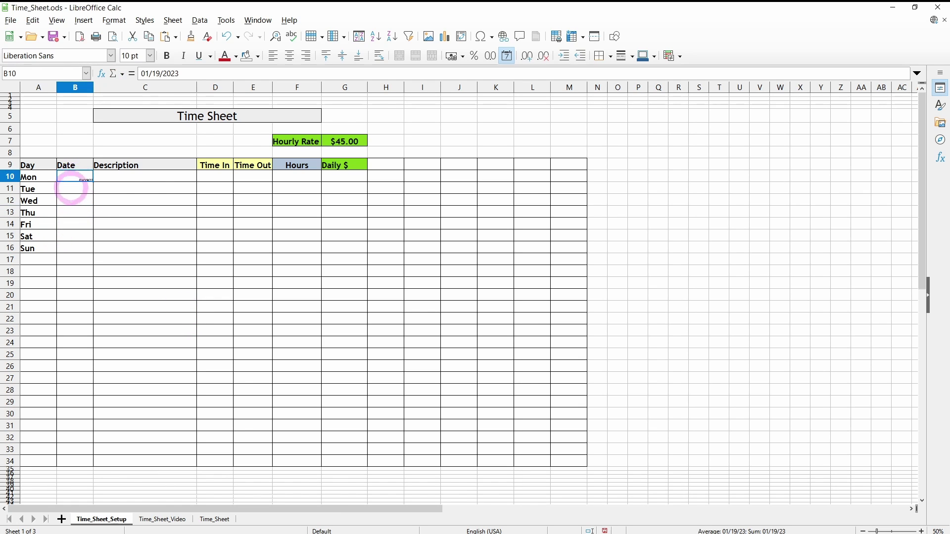
{"action": "left_click", "coordinate": [111, 55]}
{"action": "left_click", "coordinate": [57, 70]}
{"action": "left_click", "coordinate": [150, 55]}
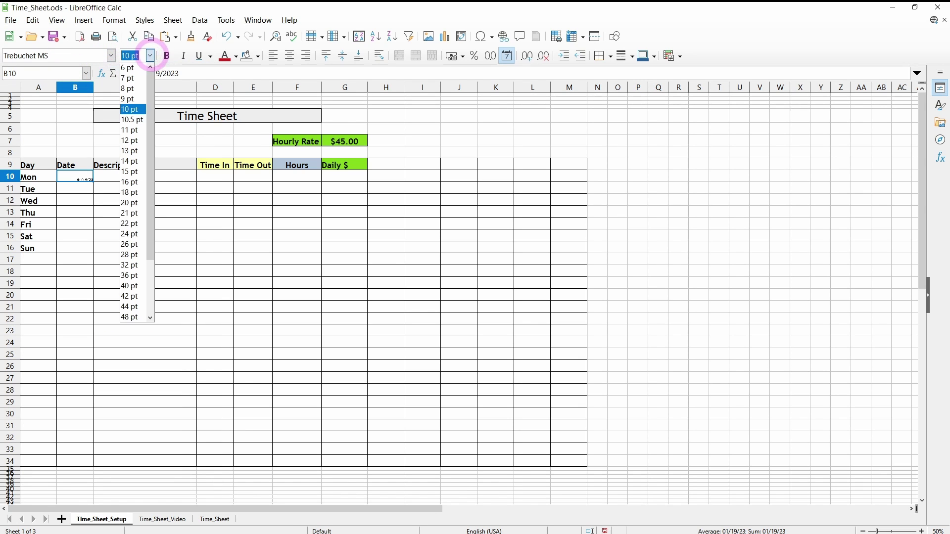
{"action": "left_click", "coordinate": [129, 244]}
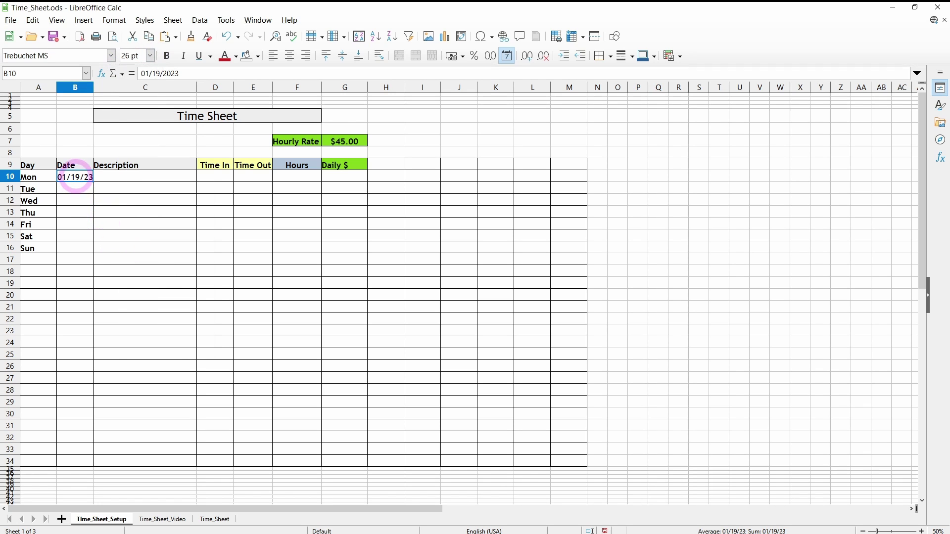
Step: Change the date format of B10 to one without leading zeros, in the style 1/19/23
{"action": "right_click", "coordinate": [75, 177]}
{"action": "left_click", "coordinate": [119, 348]}
{"action": "left_click_drag", "start_coordinate": [502, 192], "coordinate": [503, 254]}
{"action": "left_click", "coordinate": [443, 237]}
{"action": "left_click", "coordinate": [556, 405]}
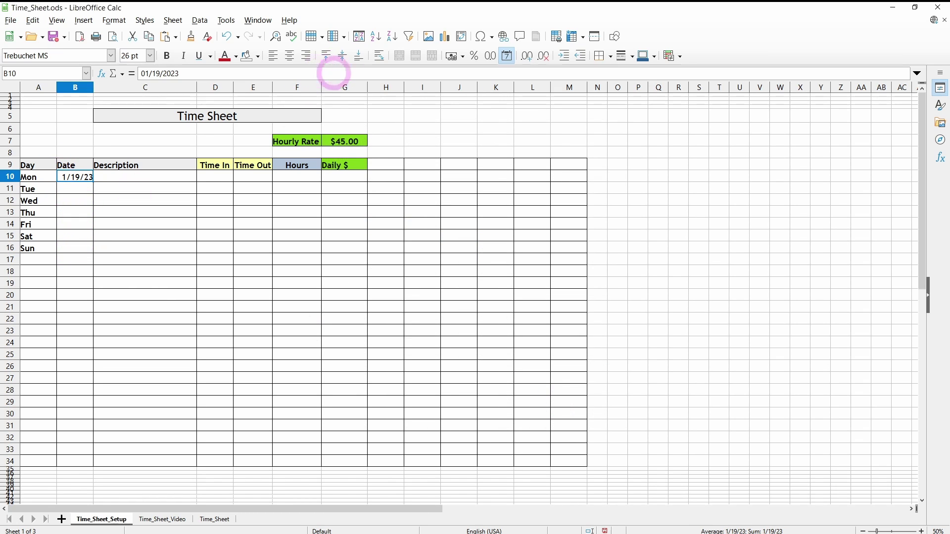
Step: Center and bold the date in B10, and autofill consecutive dates down through B16
{"action": "left_click", "coordinate": [289, 55]}
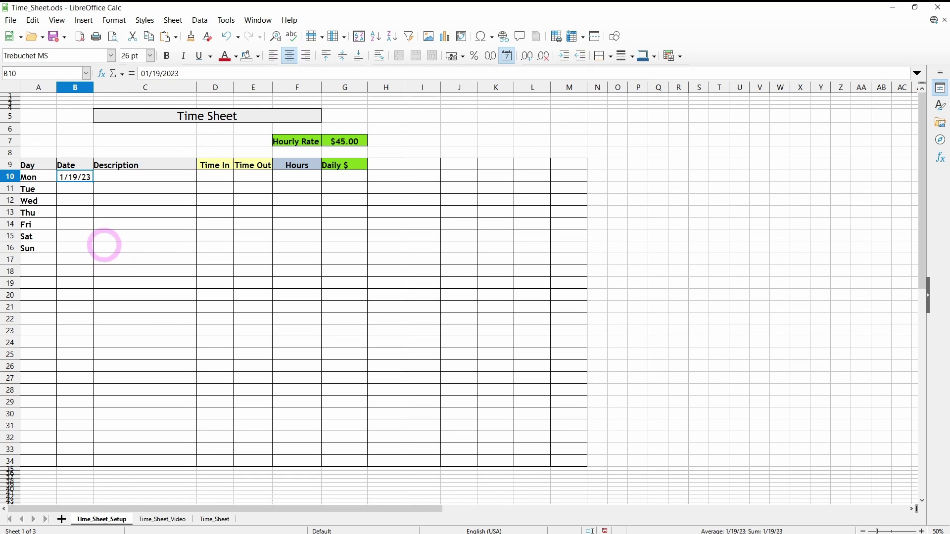
{"action": "left_click", "coordinate": [167, 56]}
{"action": "left_click", "coordinate": [52, 282]}
{"action": "left_click", "coordinate": [79, 178]}
{"action": "left_click_drag", "start_coordinate": [94, 182], "coordinate": [82, 254]}
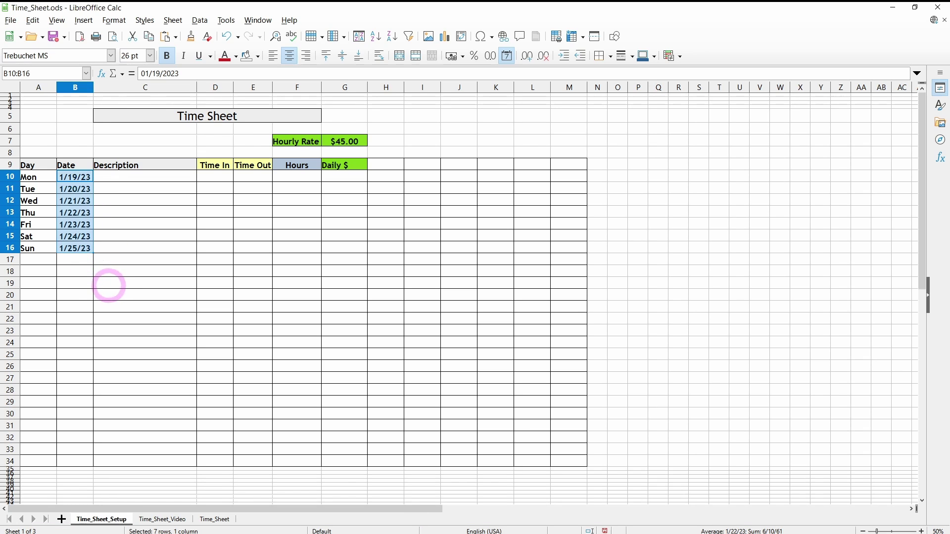
{"action": "left_click", "coordinate": [72, 282]}
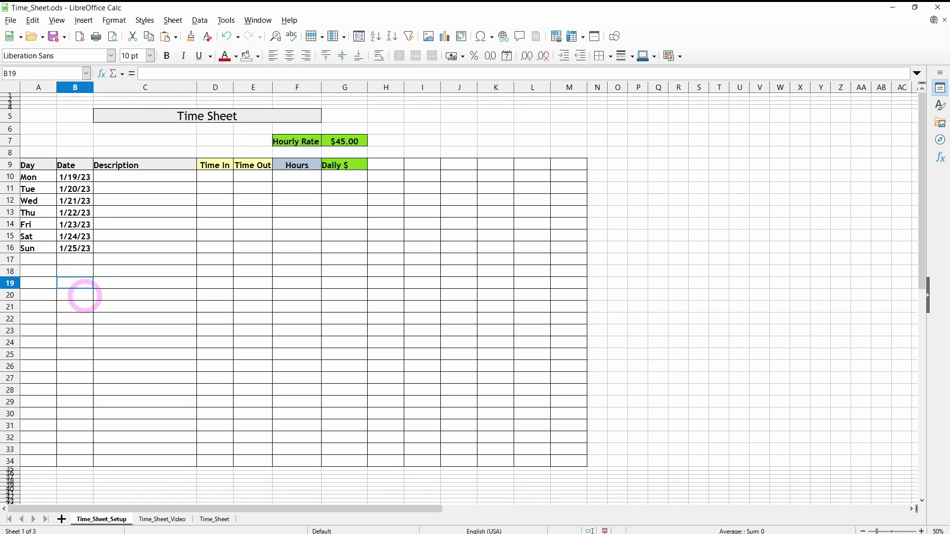
Step: Set the font of the first Description cell, C10, to Trebuchet MS at 20 pt
{"action": "left_click", "coordinate": [124, 174]}
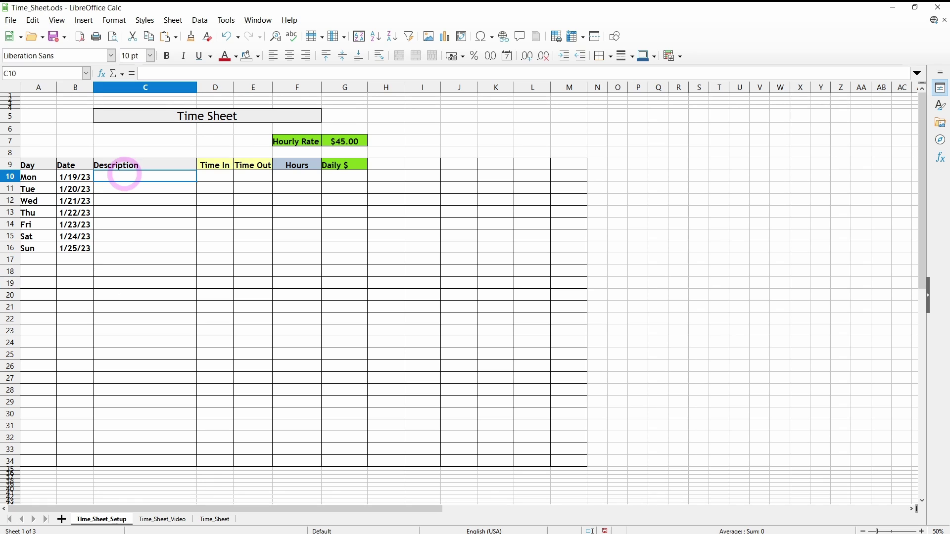
{"action": "left_click", "coordinate": [111, 55]}
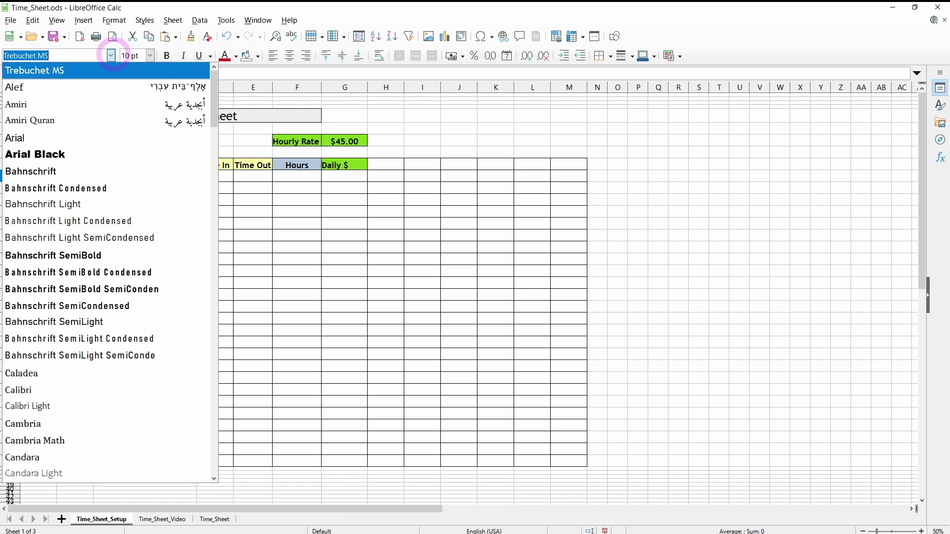
{"action": "left_click", "coordinate": [31, 72]}
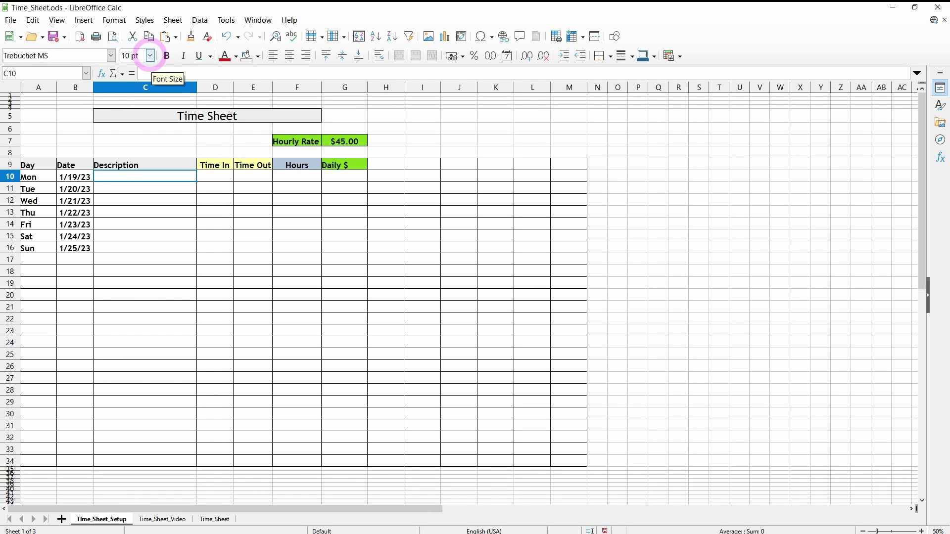
{"action": "left_click", "coordinate": [150, 55]}
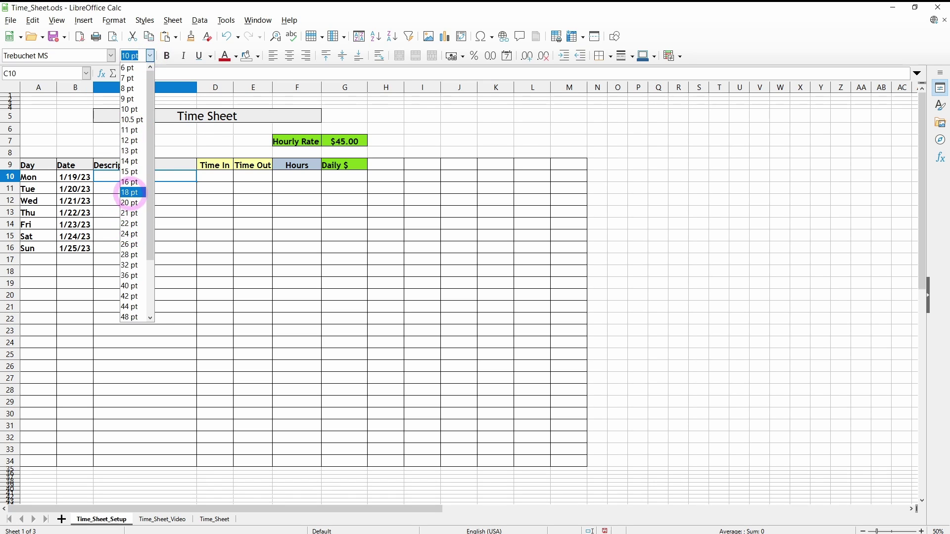
{"action": "left_click", "coordinate": [130, 193]}
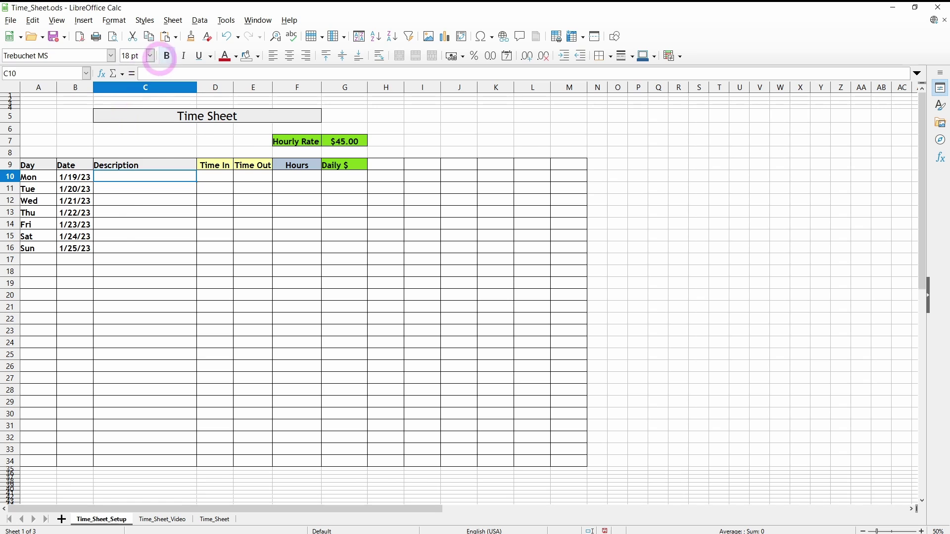
{"action": "left_click", "coordinate": [150, 55]}
{"action": "left_click", "coordinate": [130, 203]}
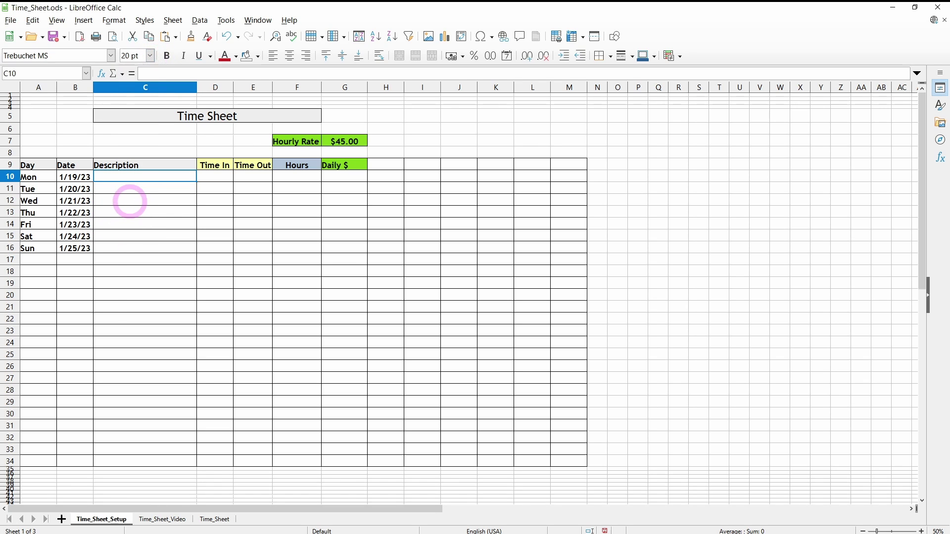
Step: Copy the empty formatted cell C10 and paste it into C11:C16 to carry its formatting down
{"action": "right_click", "coordinate": [154, 177]}
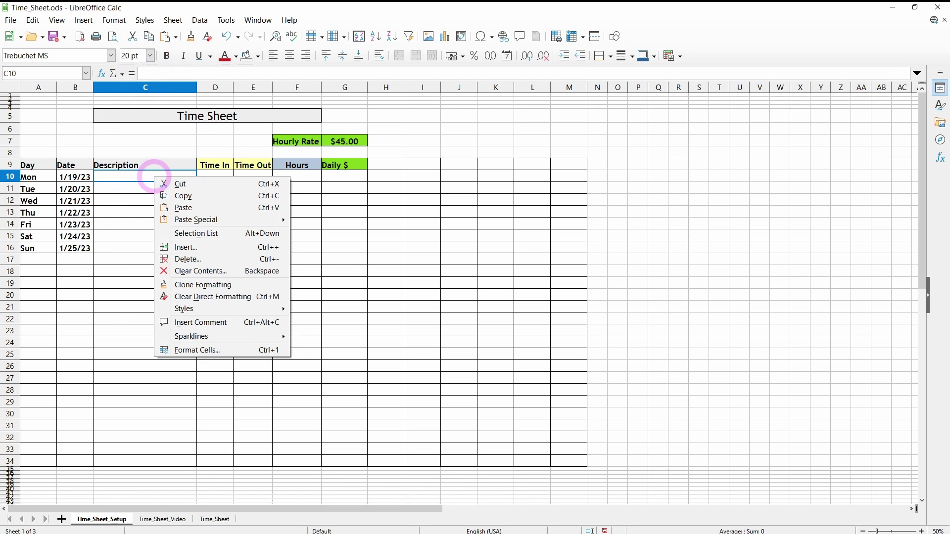
{"action": "left_click", "coordinate": [191, 196]}
{"action": "left_click_drag", "start_coordinate": [140, 187], "coordinate": [123, 249]}
{"action": "right_click", "coordinate": [127, 224]}
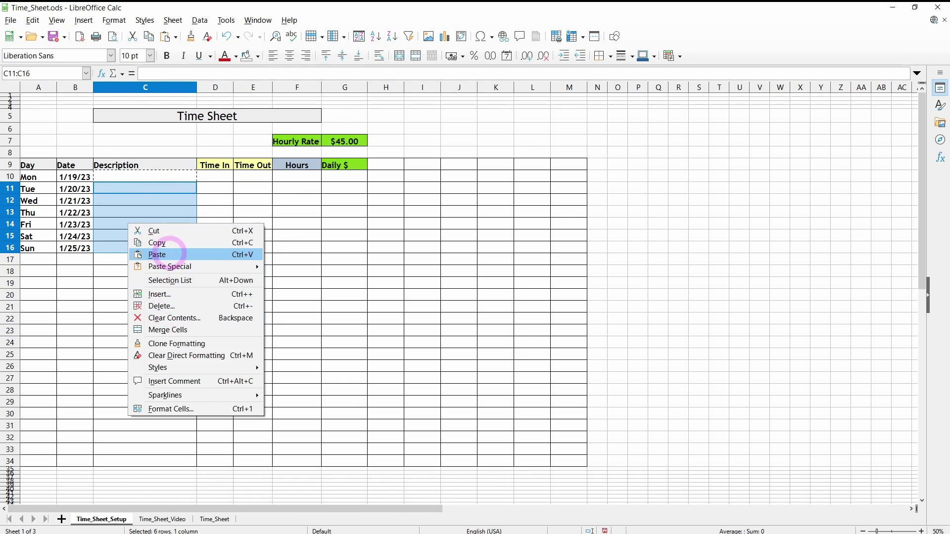
{"action": "left_click", "coordinate": [157, 254]}
{"action": "left_click", "coordinate": [151, 281]}
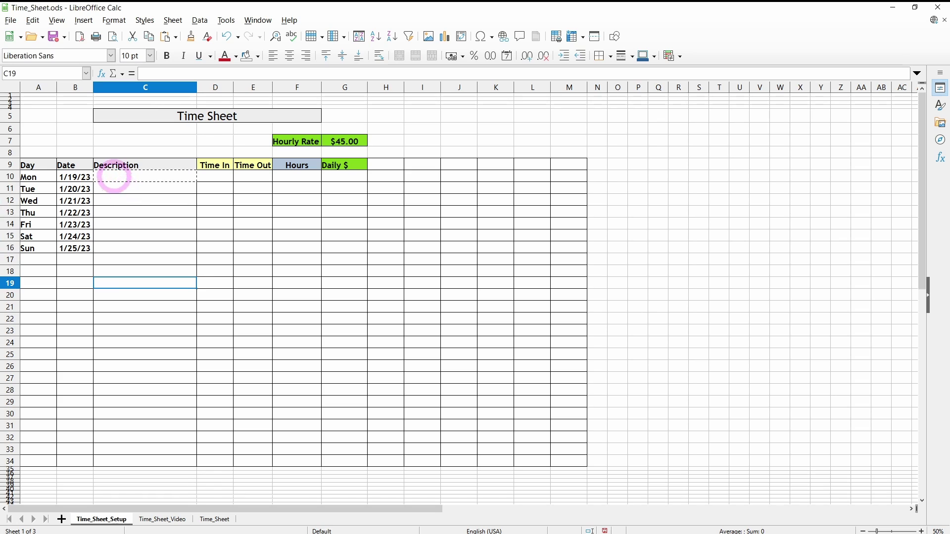
Step: Enter "Job Description Here" in C10 and make it bold
{"action": "left_click", "coordinate": [114, 177]}
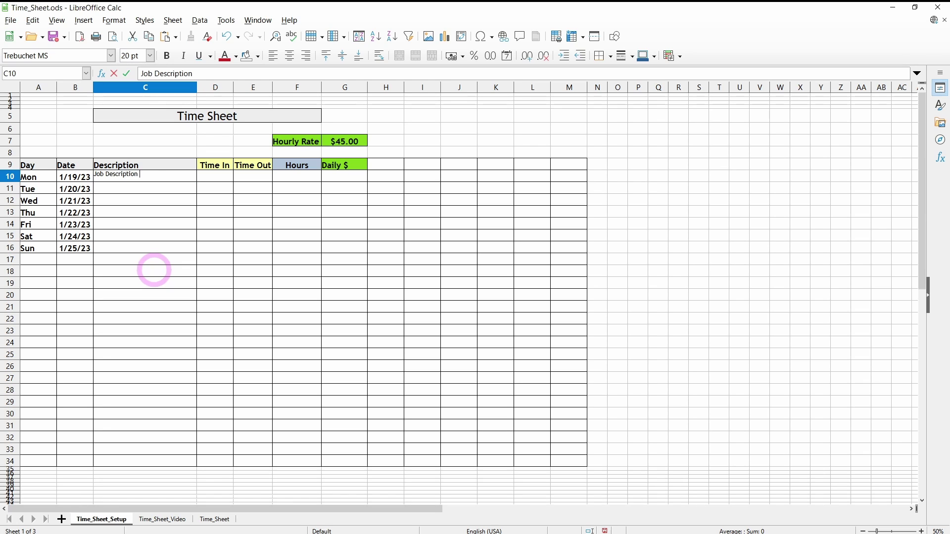
{"action": "key", "text": "Return"}
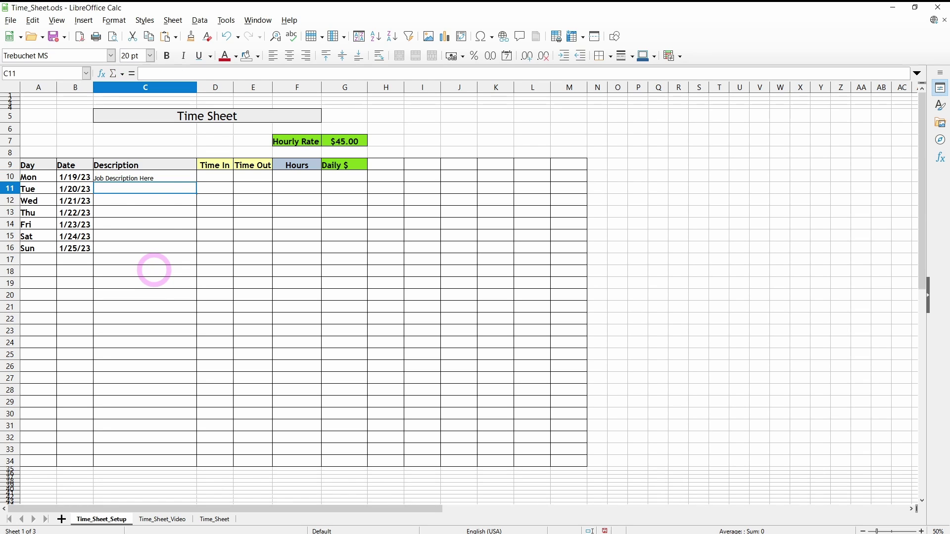
{"action": "left_click", "coordinate": [159, 178]}
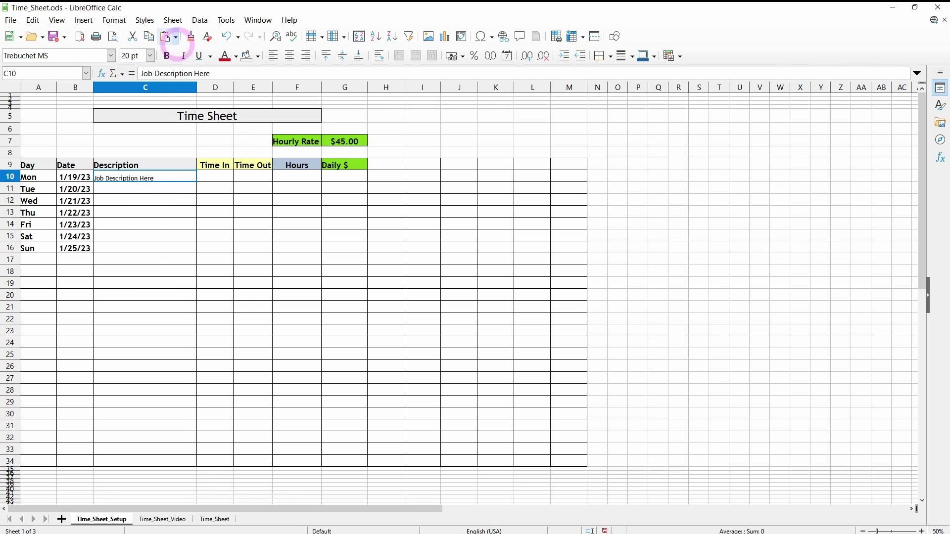
{"action": "left_click", "coordinate": [167, 56]}
{"action": "left_click", "coordinate": [144, 273]}
Step: Apply bold to the remaining Description cells C11:C16
{"action": "left_click", "coordinate": [147, 189]}
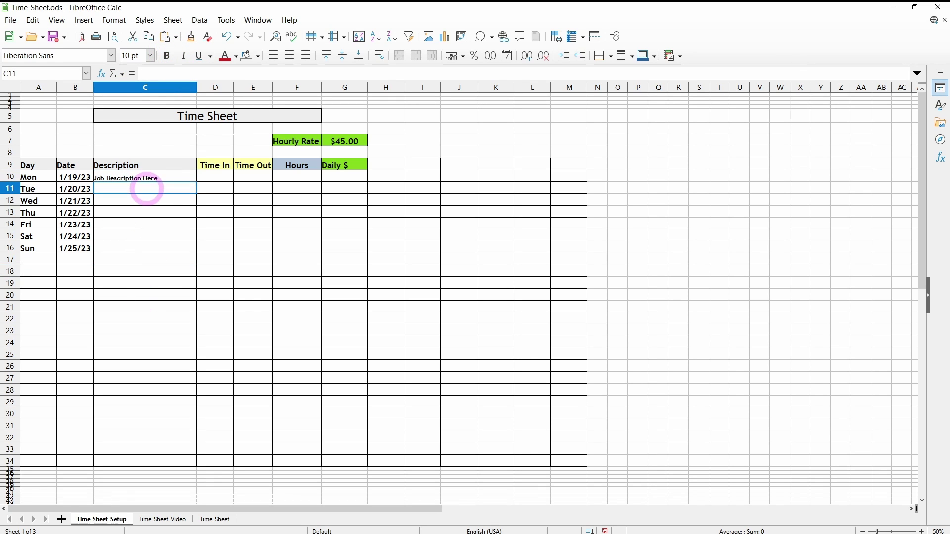
{"action": "left_click_drag", "start_coordinate": [146, 189], "coordinate": [141, 245]}
{"action": "left_click", "coordinate": [166, 55]}
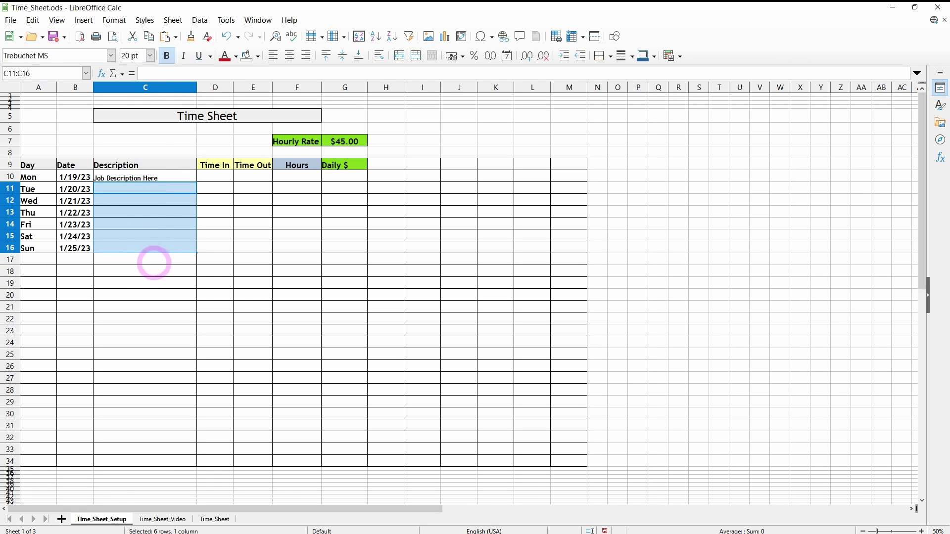
{"action": "left_click", "coordinate": [148, 248]}
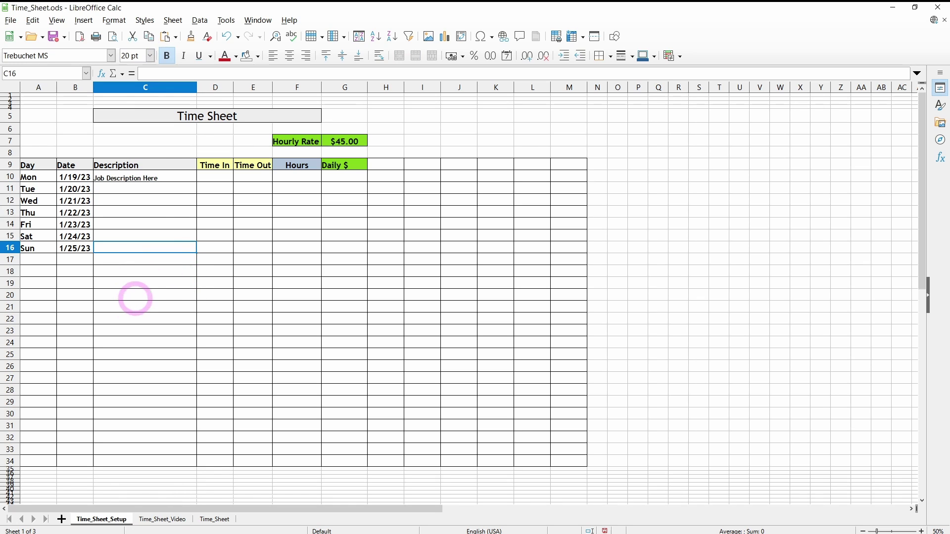
Step: Format the Time In and Time Out cells D10:E16 with the 1:37 PM time format (H:MM AM/PM)
{"action": "left_click_drag", "start_coordinate": [265, 179], "coordinate": [212, 247]}
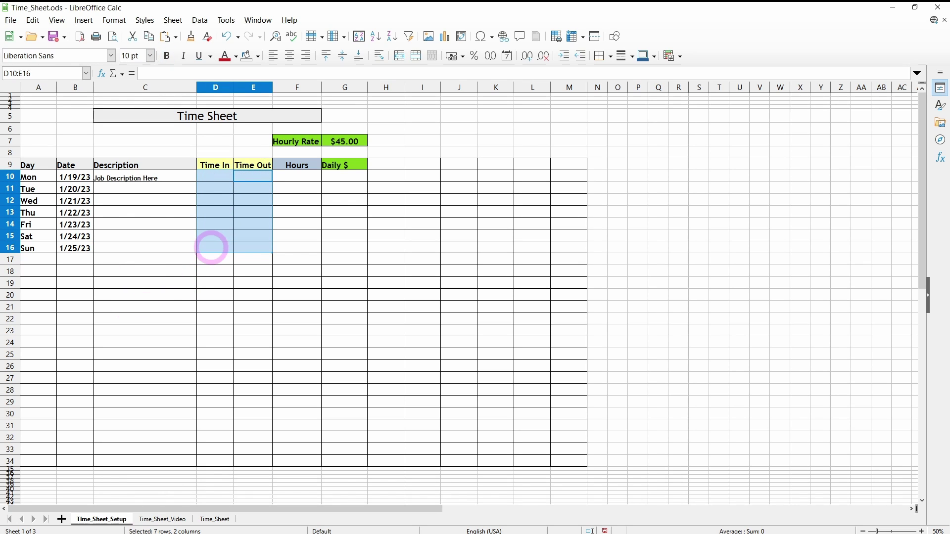
{"action": "right_click", "coordinate": [235, 210]}
{"action": "left_click", "coordinate": [277, 397]}
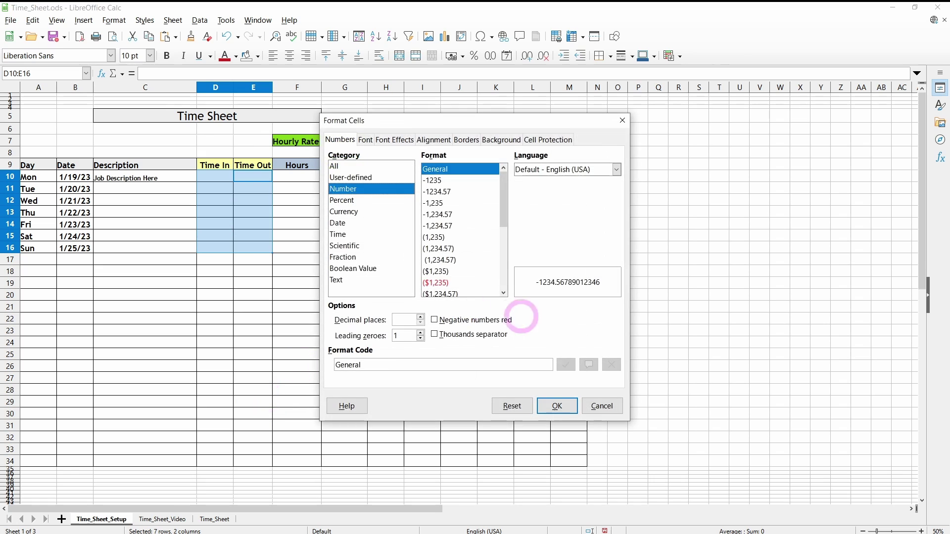
{"action": "left_click", "coordinate": [341, 233]}
{"action": "left_click_drag", "start_coordinate": [500, 229], "coordinate": [503, 255]}
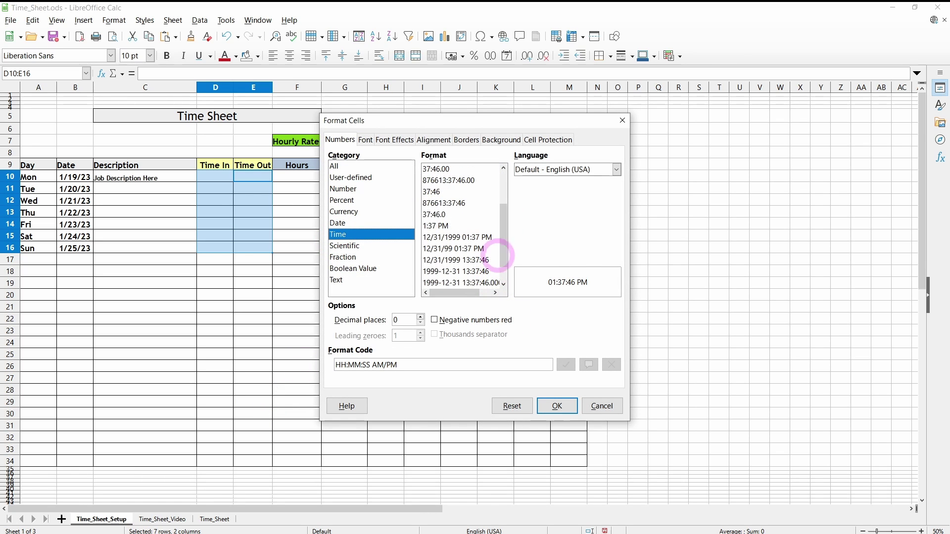
{"action": "left_click", "coordinate": [436, 225]}
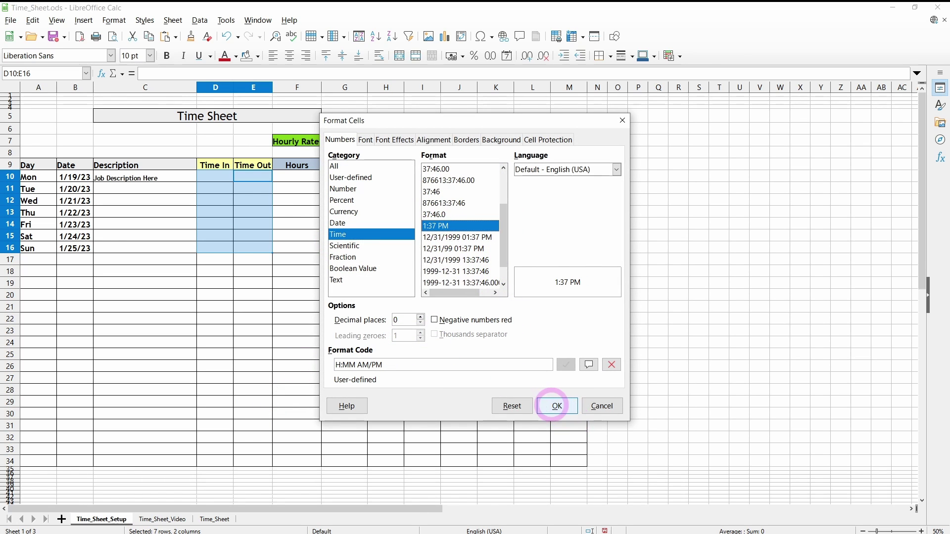
{"action": "mouse_move", "coordinate": [504, 244]}
{"action": "left_mouse_down"}
{"action": "mouse_move", "coordinate": [503, 206]}
{"action": "mouse_move", "coordinate": [497, 253]}
{"action": "left_mouse_up"}
{"action": "left_click", "coordinate": [557, 406]}
{"action": "left_click", "coordinate": [210, 176]}
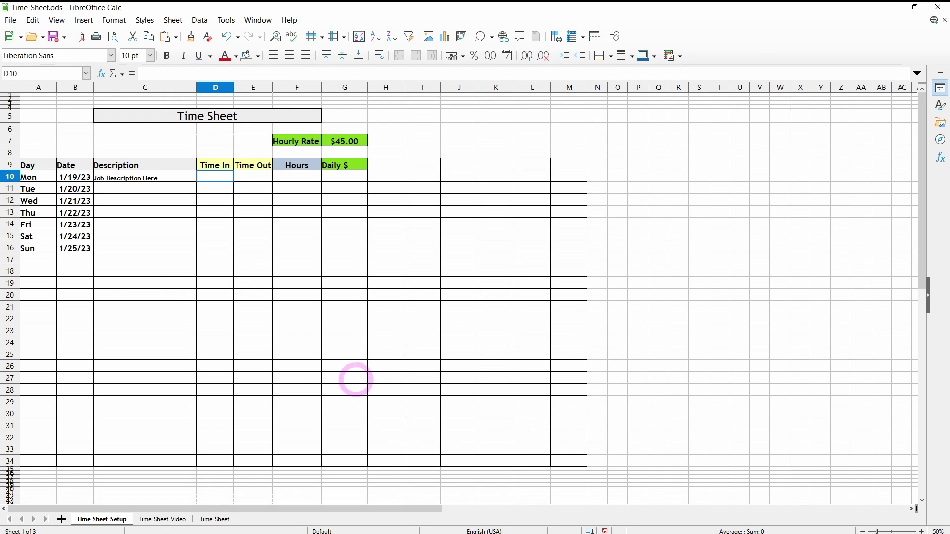
Step: Set D10:E16 to Trebuchet MS at 26 pt, bold and horizontally centered
{"action": "left_click_drag", "start_coordinate": [250, 178], "coordinate": [214, 247]}
{"action": "left_click", "coordinate": [107, 56]}
{"action": "left_click", "coordinate": [150, 55]}
{"action": "left_click", "coordinate": [149, 56]}
{"action": "left_click", "coordinate": [128, 241]}
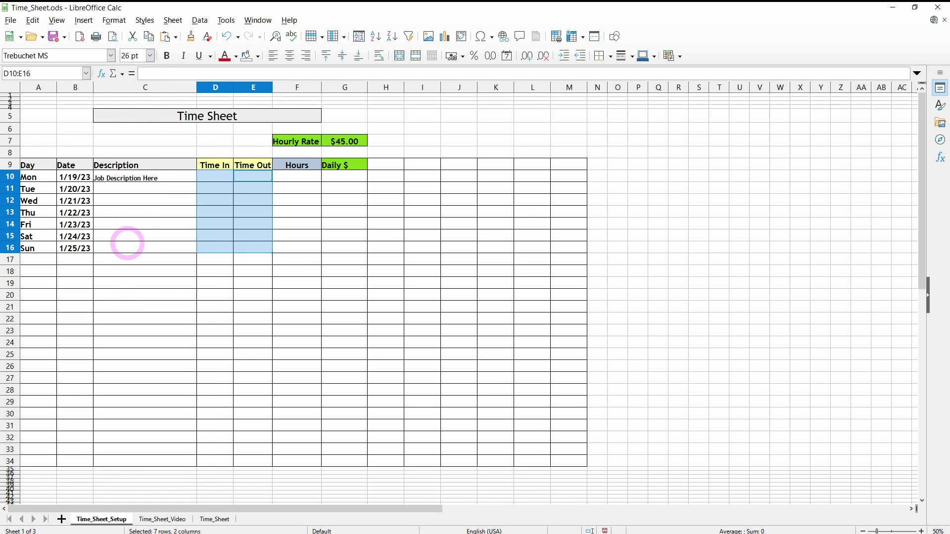
{"action": "left_click", "coordinate": [167, 56]}
{"action": "left_click", "coordinate": [289, 55]}
Step: Enter 8:30 AM as Monday's Time In in D10 and 5 pm as its Time Out in E10
{"action": "left_click", "coordinate": [213, 176]}
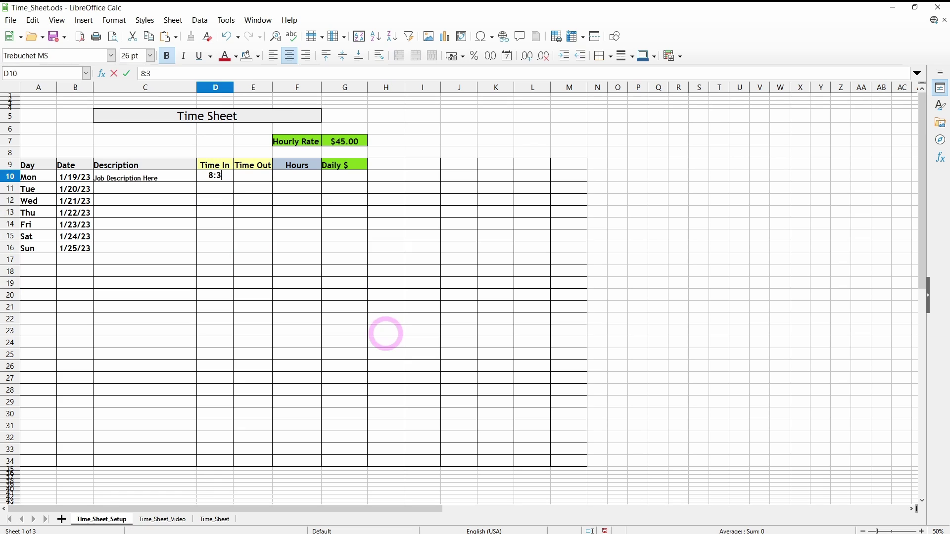
{"action": "key", "text": "Return"}
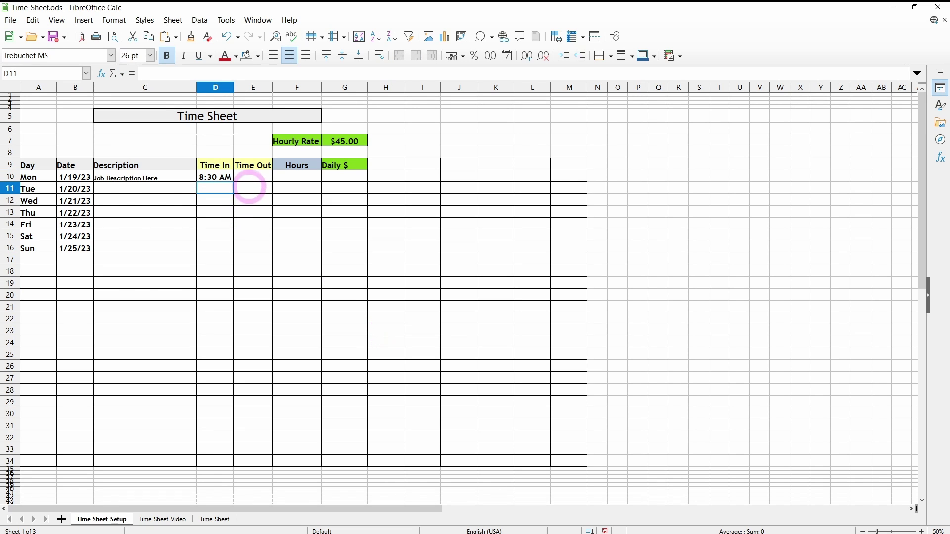
{"action": "left_click", "coordinate": [249, 177]}
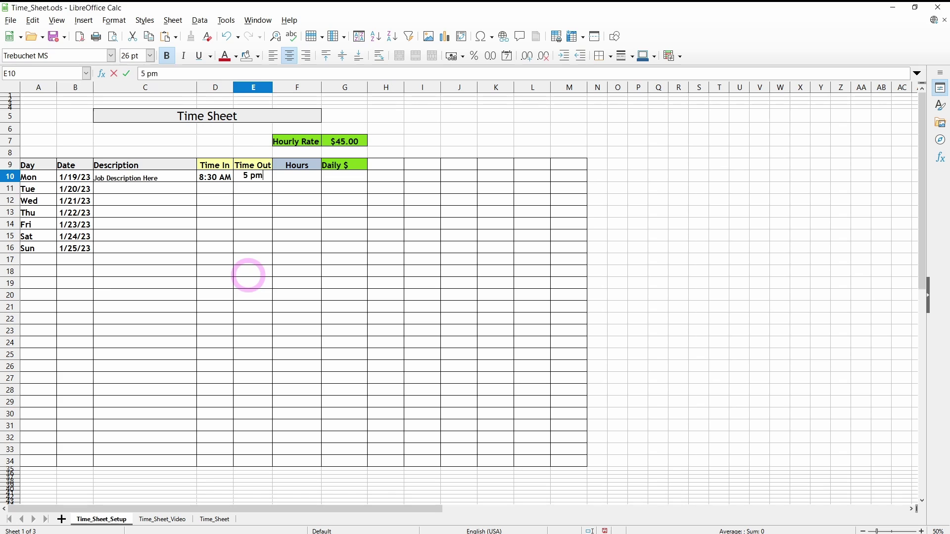
{"action": "key", "text": "Return"}
{"action": "left_click", "coordinate": [295, 177]}
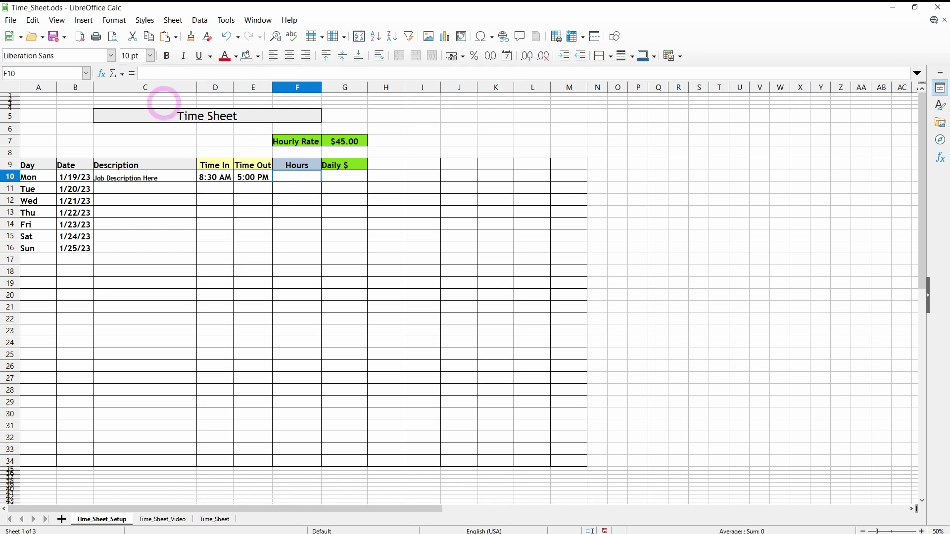
Step: Enter the formula =(E10-D10)*24 in F10 to calculate Monday's hours
{"action": "left_click", "coordinate": [141, 74]}
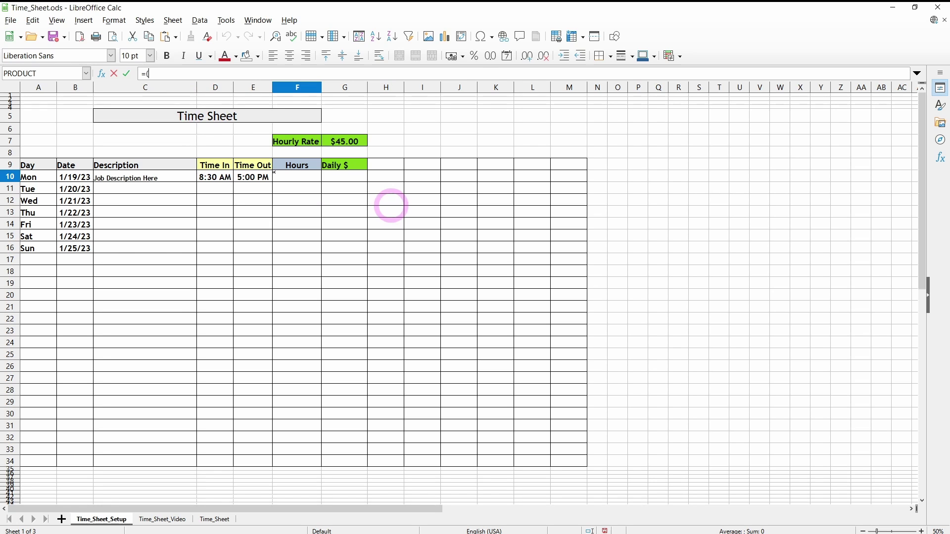
{"action": "type", "text": "E10-D10)*24"}
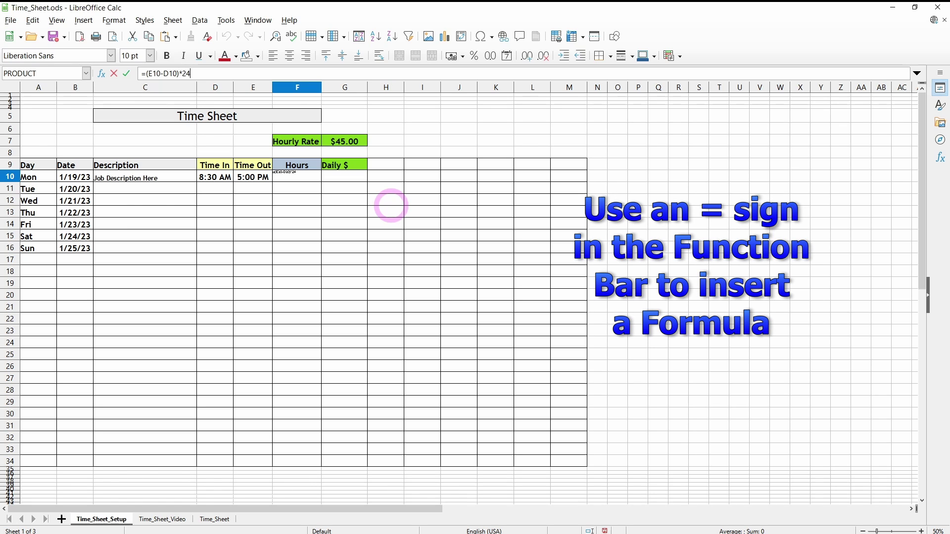
{"action": "key", "text": "Return"}
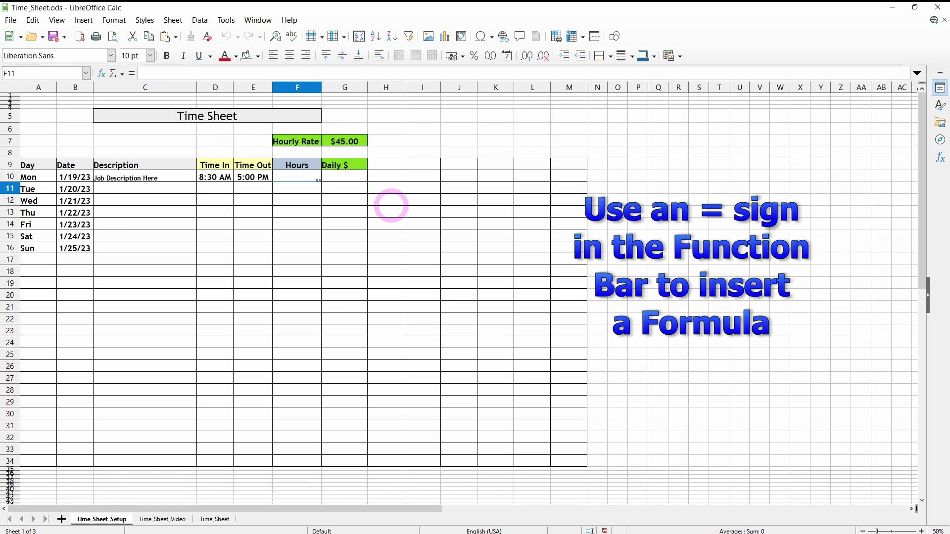
Step: Set the Hours cell F10 to Trebuchet MS at 26 pt
{"action": "left_click", "coordinate": [298, 177]}
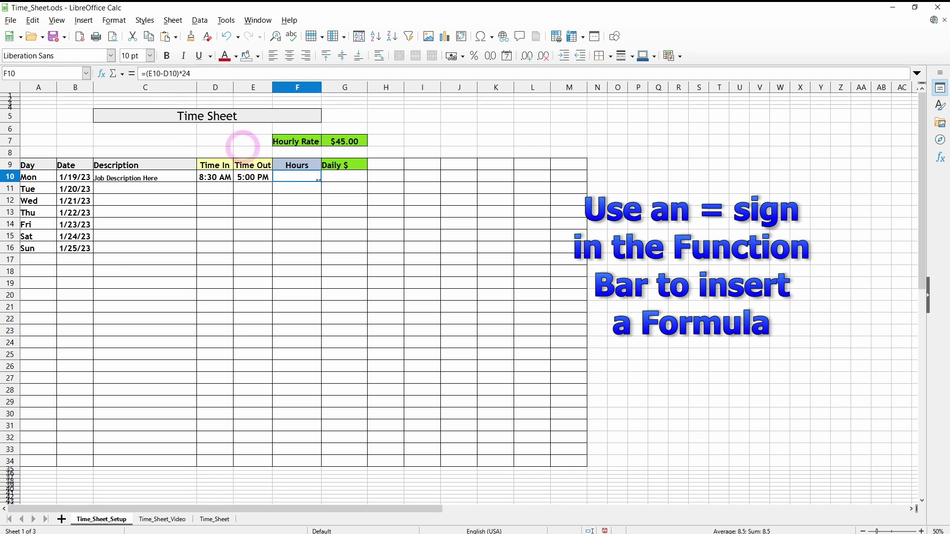
{"action": "left_click", "coordinate": [111, 55]}
{"action": "left_click", "coordinate": [79, 85]}
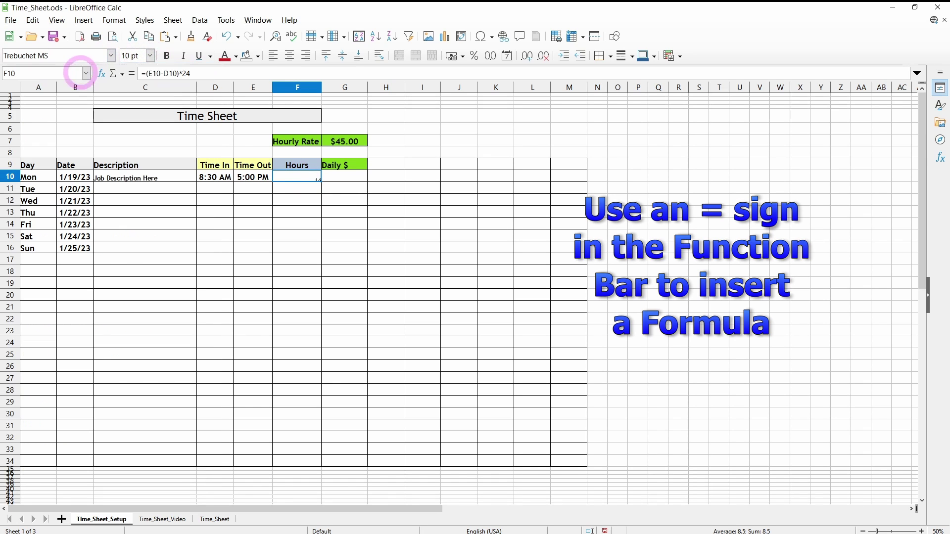
{"action": "left_click", "coordinate": [149, 55]}
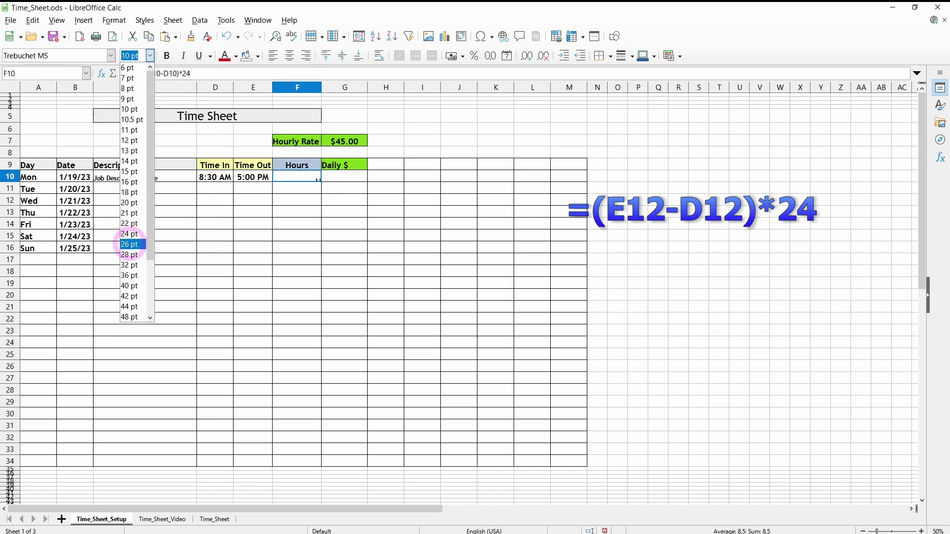
{"action": "left_click", "coordinate": [130, 241]}
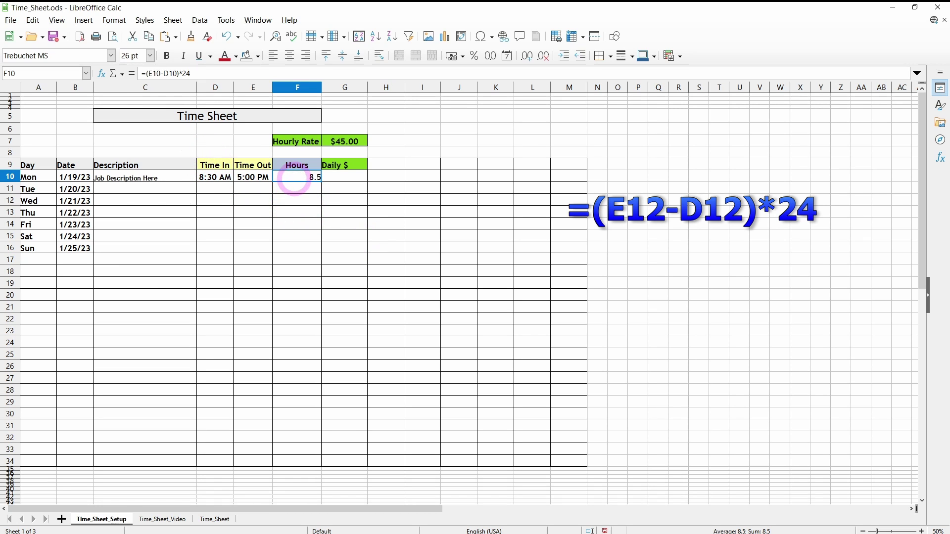
Step: Copy Monday's Hours formula from F10 into F11:F16 for the remaining days
{"action": "right_click", "coordinate": [296, 176]}
{"action": "left_click", "coordinate": [331, 193]}
{"action": "left_click_drag", "start_coordinate": [296, 189], "coordinate": [294, 245]}
{"action": "right_click", "coordinate": [295, 246]}
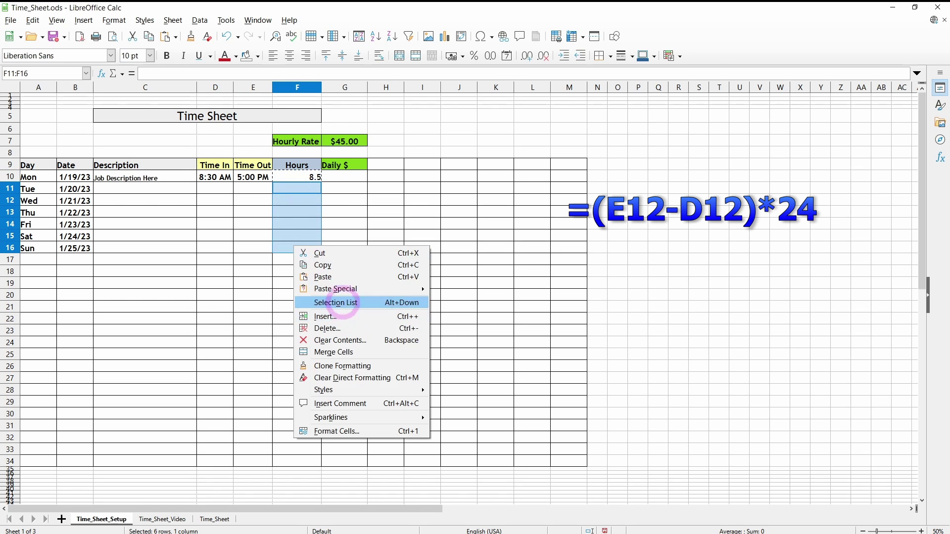
{"action": "left_click", "coordinate": [331, 276]}
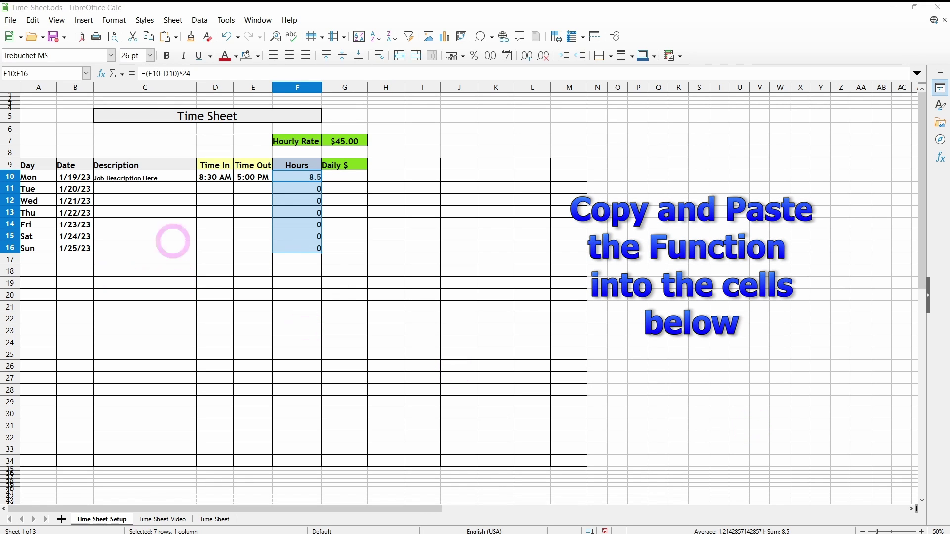
Step: Center the Hours values in F10:F16 horizontally
{"action": "left_click", "coordinate": [289, 56]}
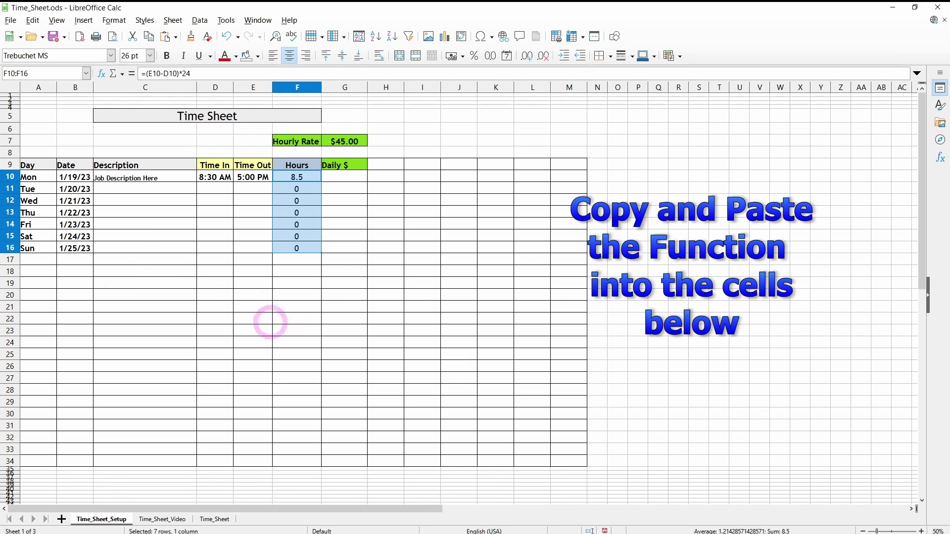
{"action": "left_click", "coordinate": [236, 296]}
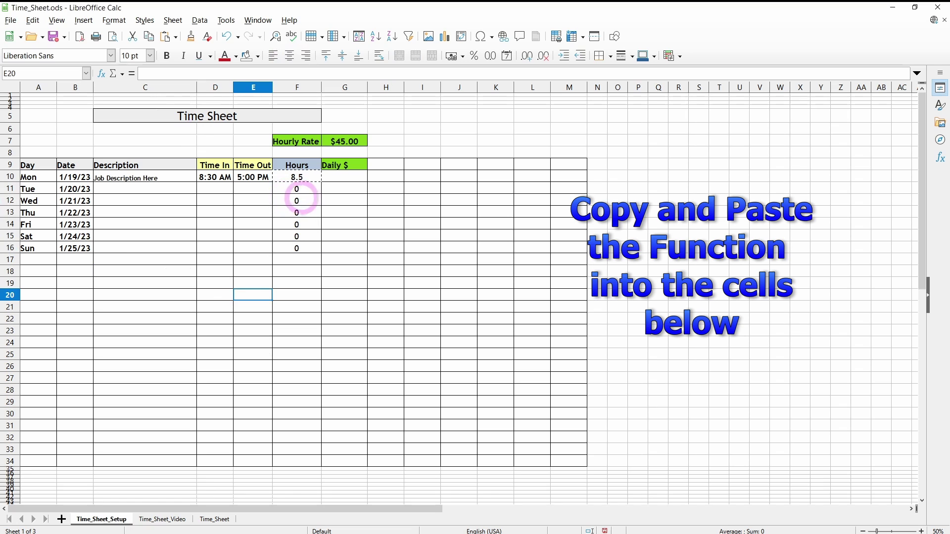
{"action": "left_click", "coordinate": [297, 201]}
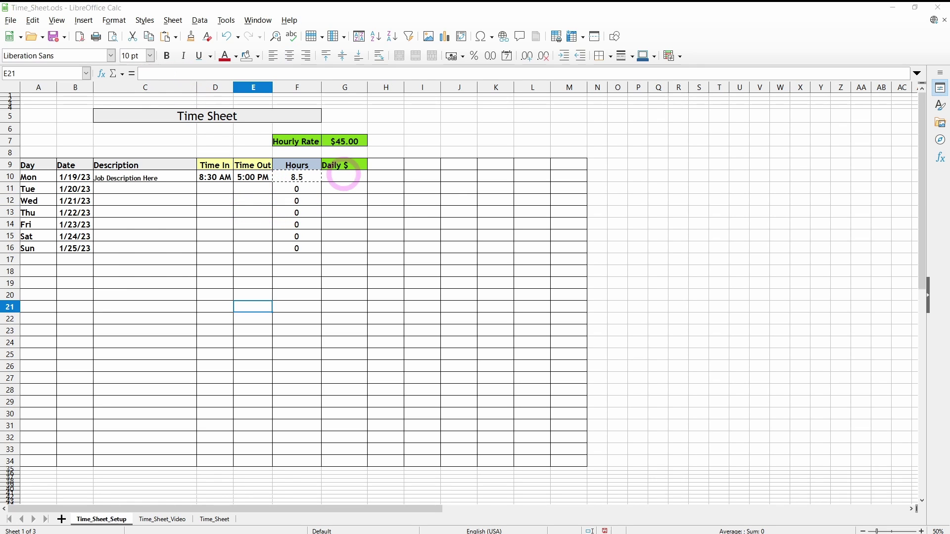
Step: Enter the formula =$G$7*F10 in G10 to calculate Monday's daily pay with a fixed reference to the hourly rate
{"action": "left_click", "coordinate": [344, 176]}
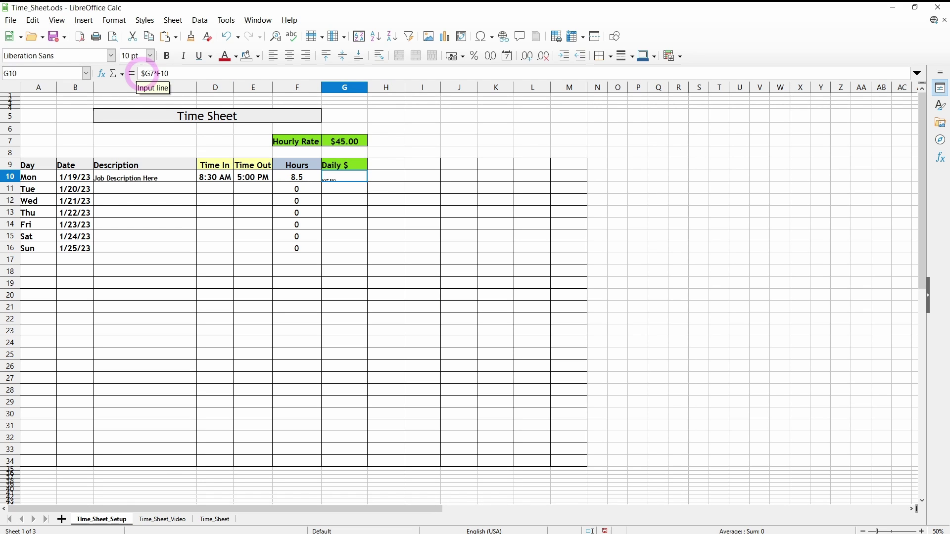
{"action": "left_click", "coordinate": [142, 74]}
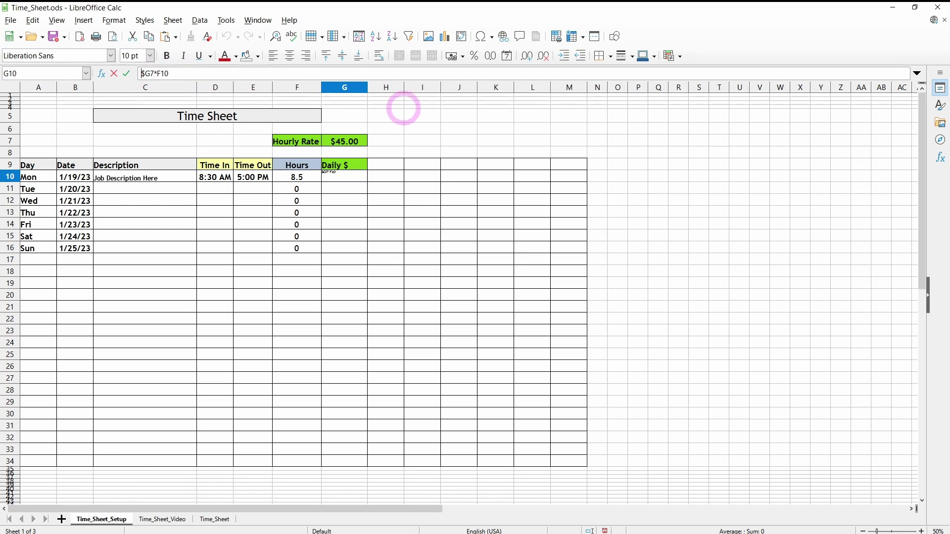
{"action": "type", "text": "="}
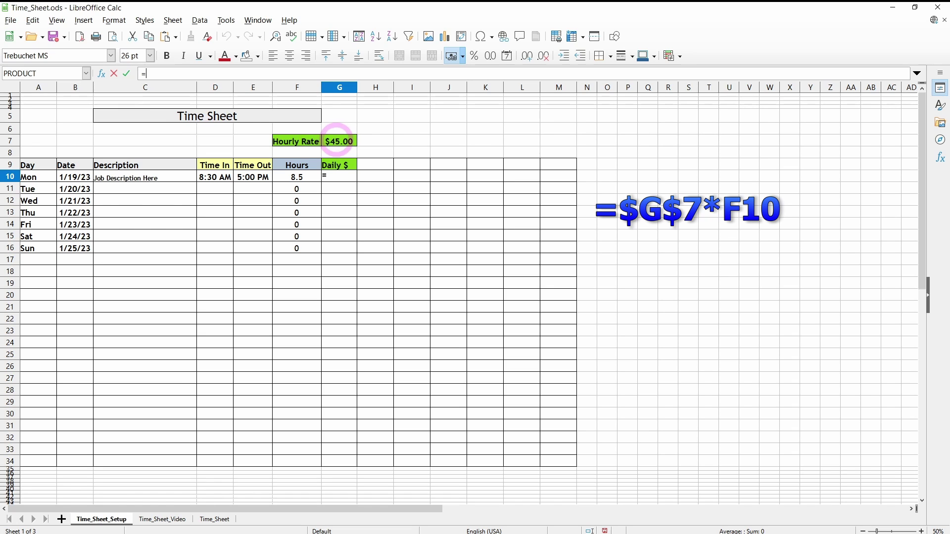
{"action": "type", "text": "G$7*"}
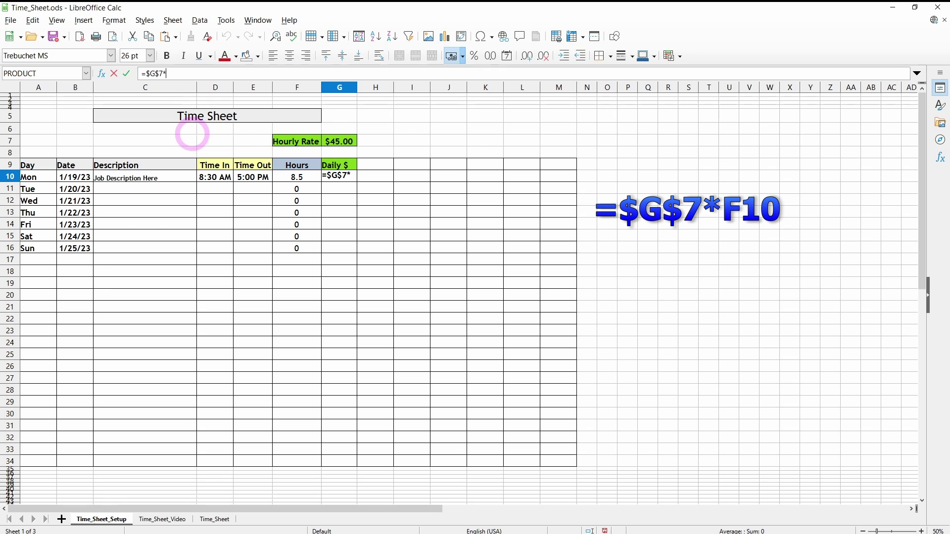
{"action": "type", "text": "F10"}
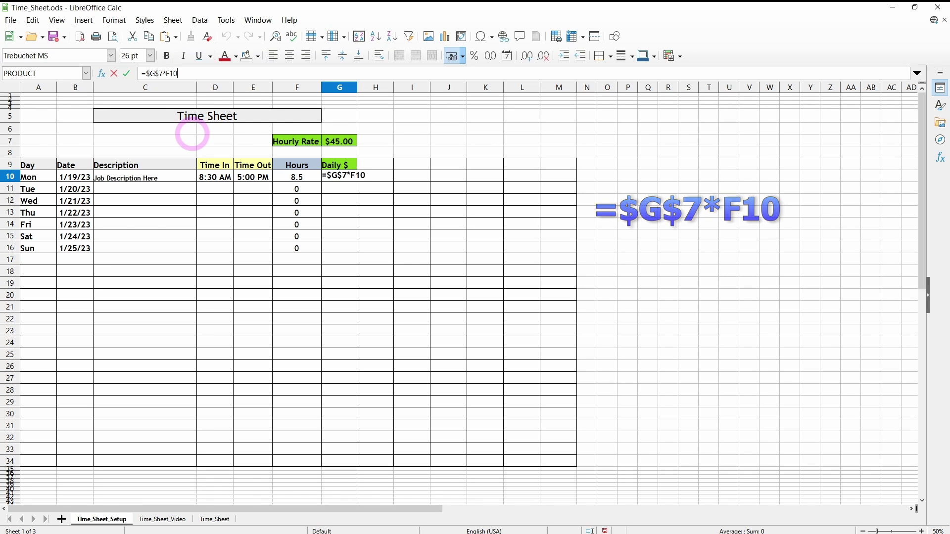
{"action": "key", "text": "Return"}
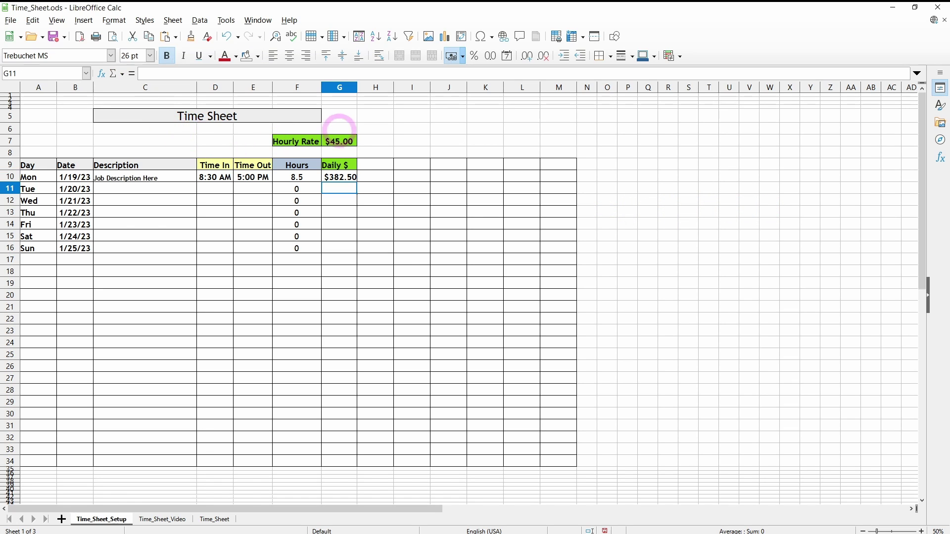
Step: Set the width of column G to 1.90"
{"action": "right_click", "coordinate": [339, 88]}
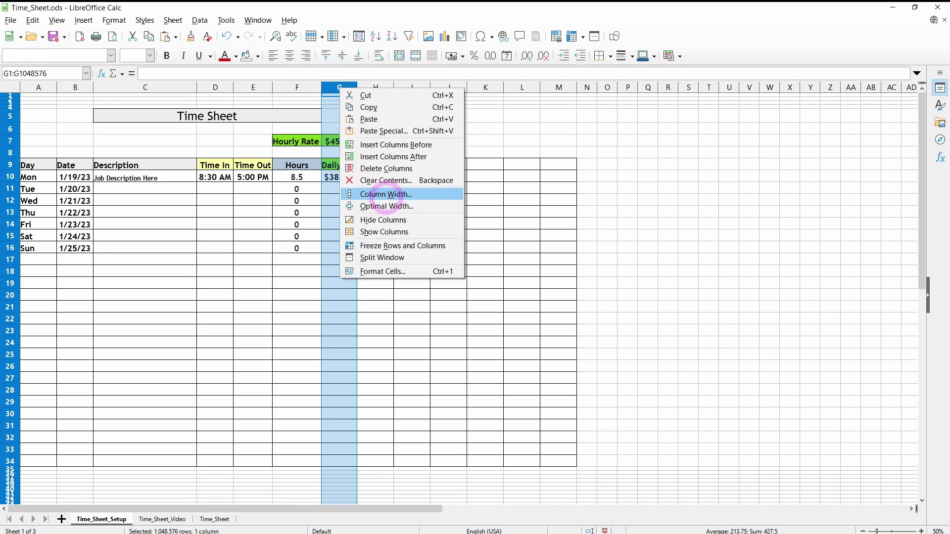
{"action": "left_click", "coordinate": [387, 195]}
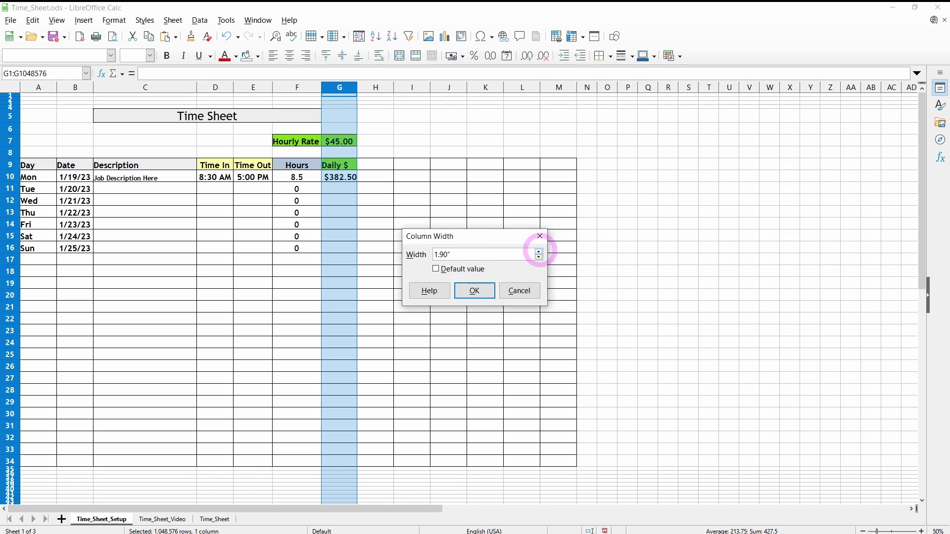
{"action": "left_click", "coordinate": [483, 290]}
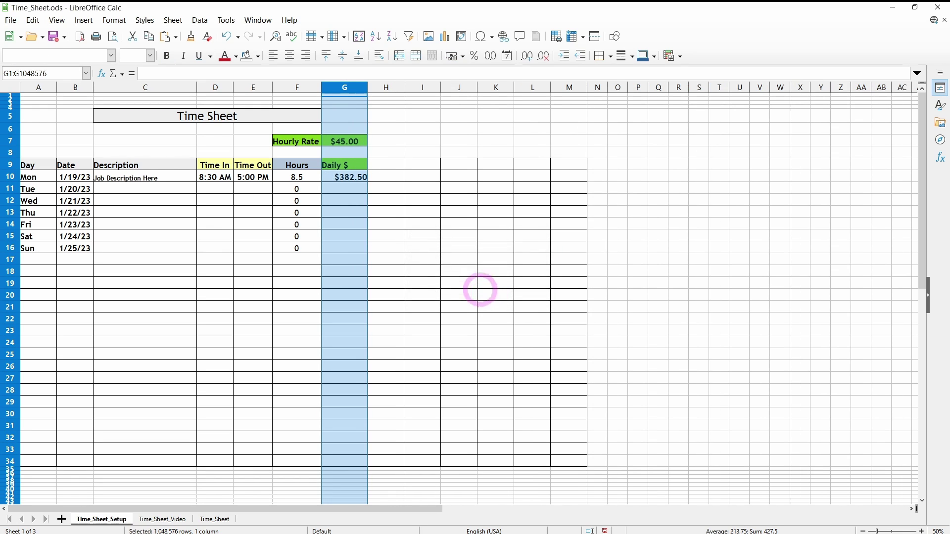
{"action": "left_click", "coordinate": [295, 296]}
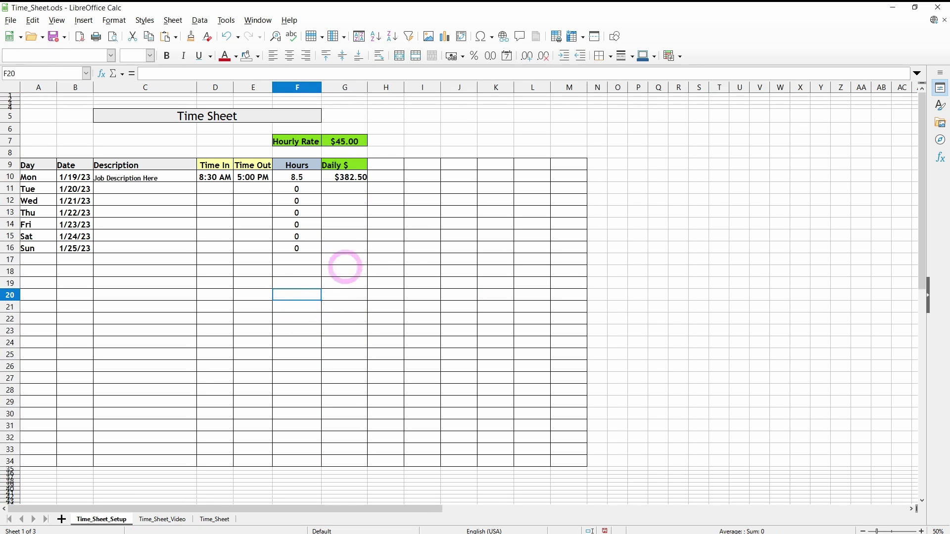
Step: Copy Monday's Daily $ formula from G10 into G11:G16 for the remaining days
{"action": "left_click", "coordinate": [346, 178]}
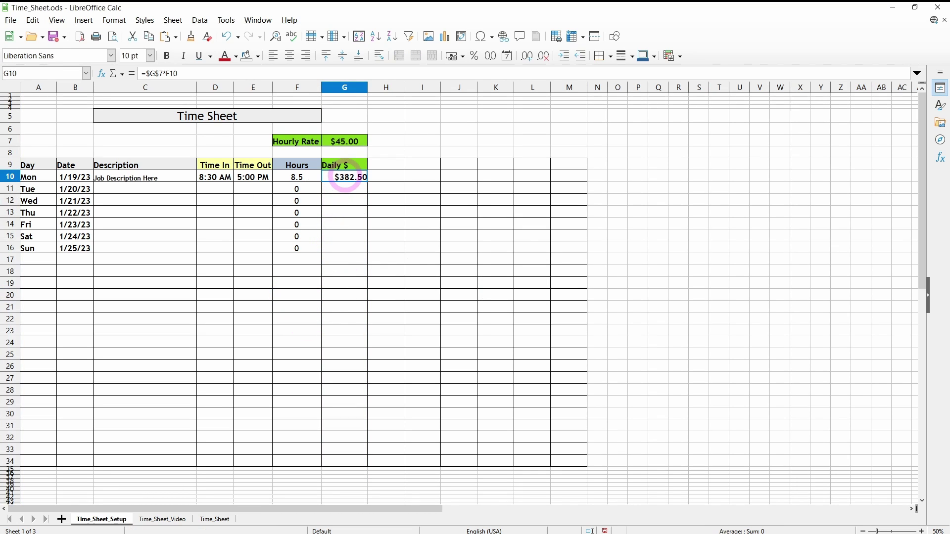
{"action": "right_click", "coordinate": [345, 177]}
{"action": "left_click", "coordinate": [382, 195]}
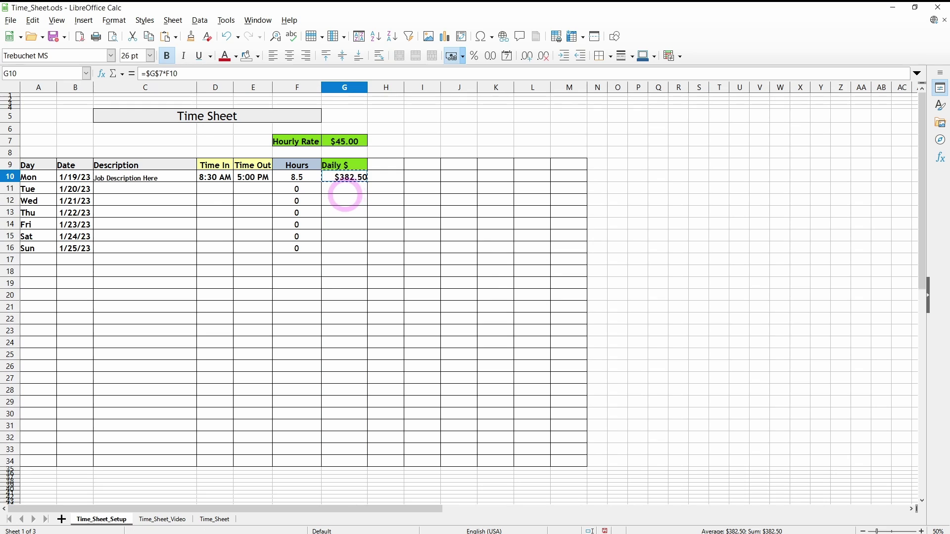
{"action": "left_click_drag", "start_coordinate": [342, 193], "coordinate": [329, 250]}
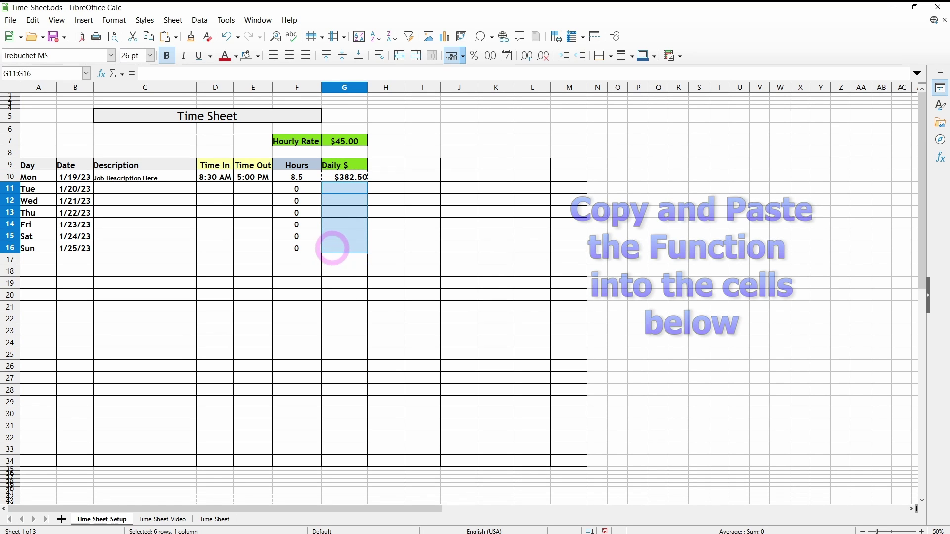
{"action": "right_click", "coordinate": [330, 223]}
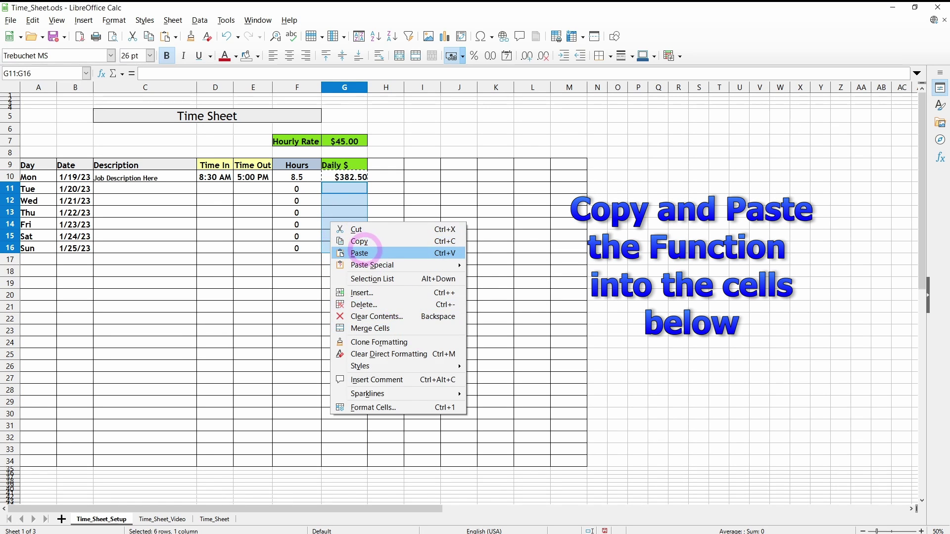
{"action": "left_click", "coordinate": [364, 252]}
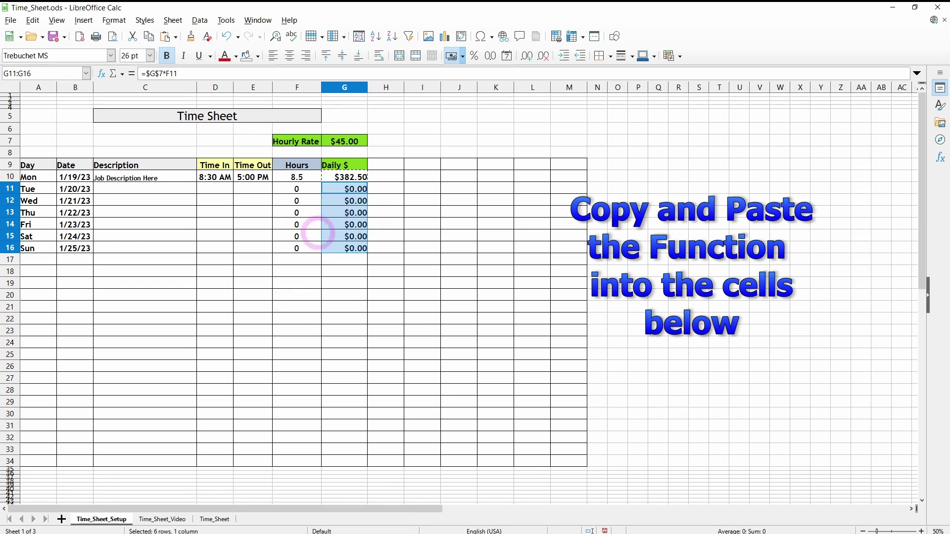
{"action": "left_click_drag", "start_coordinate": [321, 307], "coordinate": [322, 296]}
{"action": "left_click", "coordinate": [346, 248]}
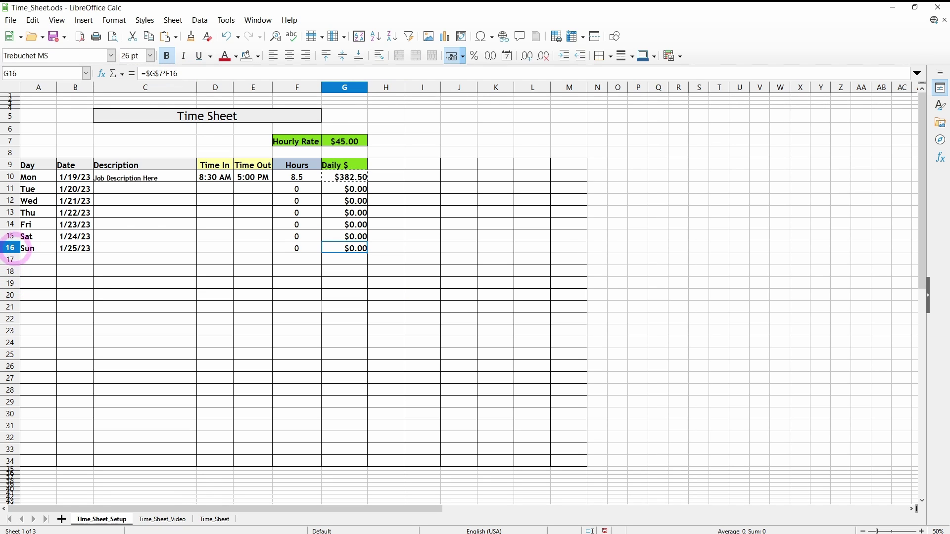
{"action": "left_click", "coordinate": [288, 306]}
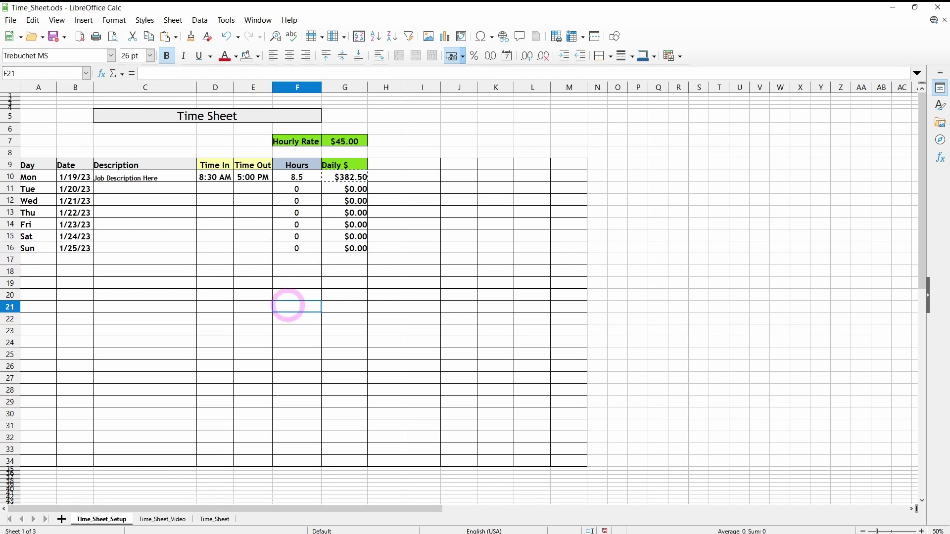
Step: Merge cells D18:E18 below the Time In and Time Out columns
{"action": "left_click_drag", "start_coordinate": [259, 271], "coordinate": [218, 267]}
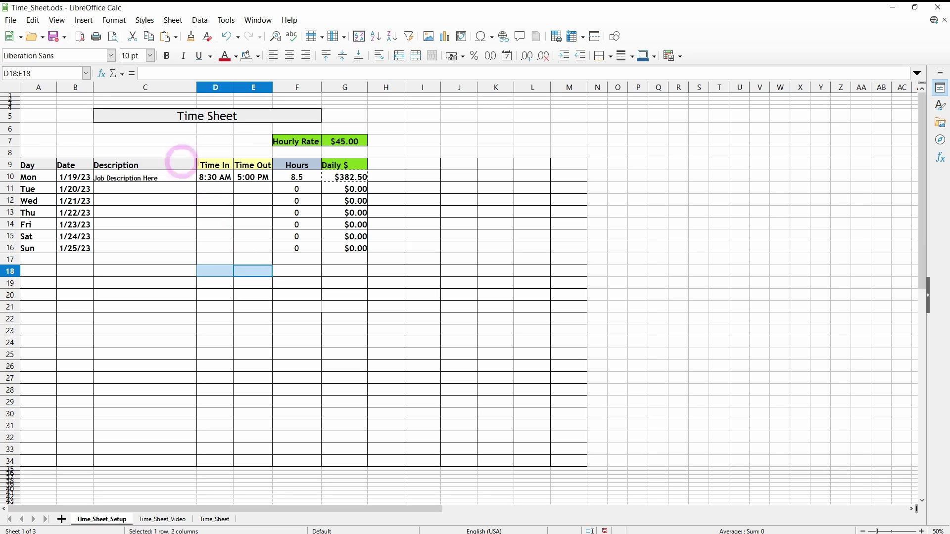
{"action": "left_click", "coordinate": [114, 20]}
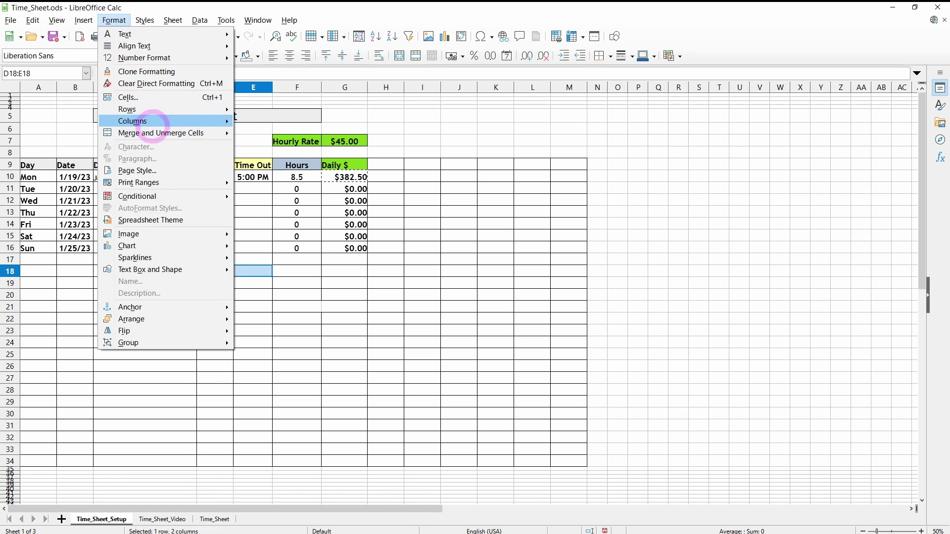
{"action": "mouse_move", "coordinate": [217, 132]}
{"action": "left_click", "coordinate": [280, 142]}
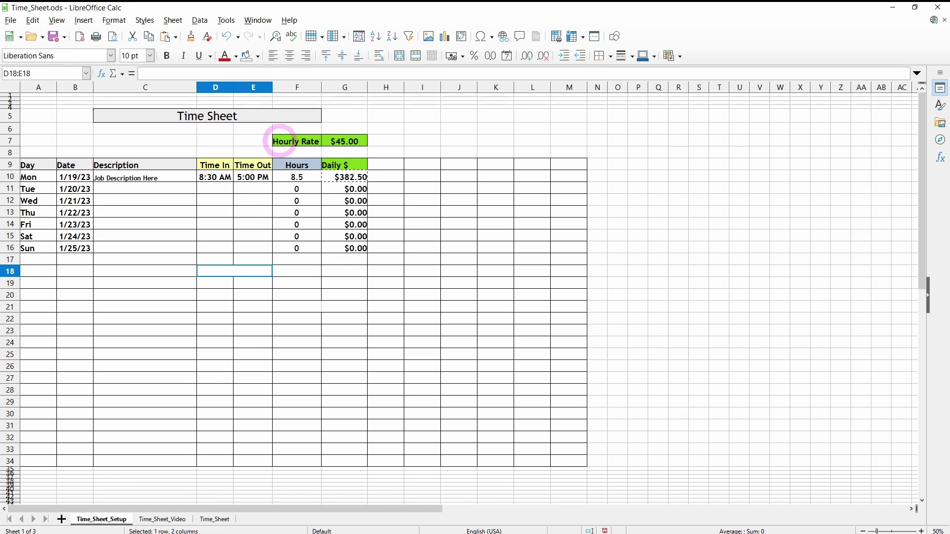
{"action": "left_click", "coordinate": [275, 331]}
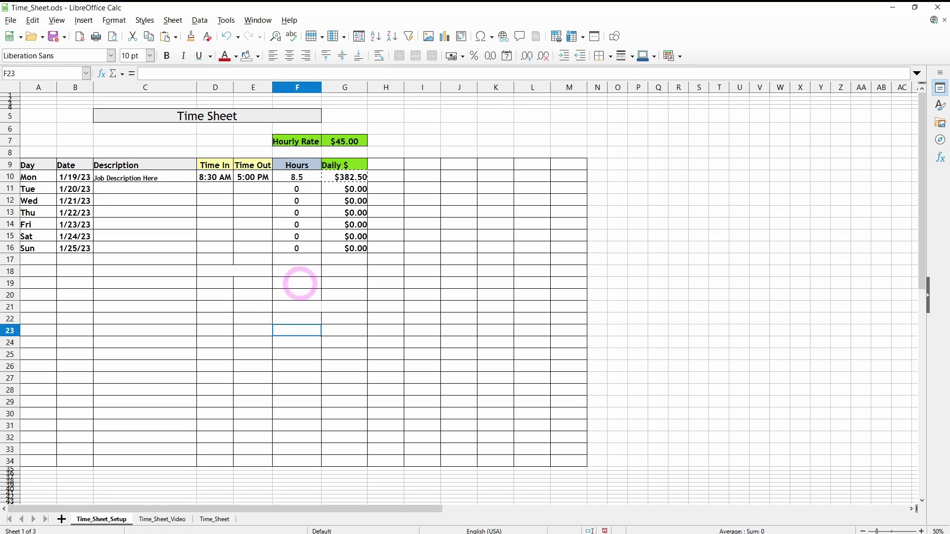
Step: Copy Sunday's Hours cell F16, with its formatting, into F18
{"action": "left_click", "coordinate": [300, 246]}
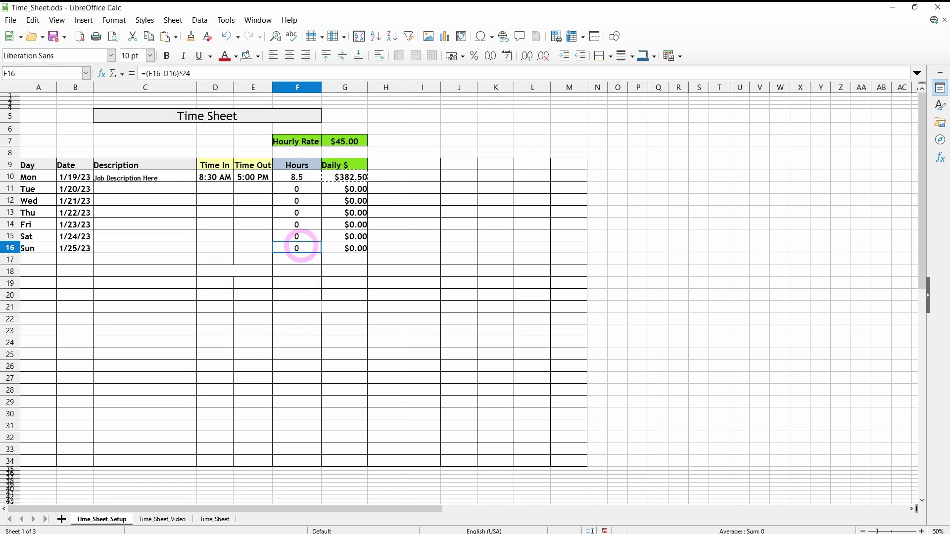
{"action": "right_click", "coordinate": [301, 247]}
{"action": "left_click", "coordinate": [326, 264]}
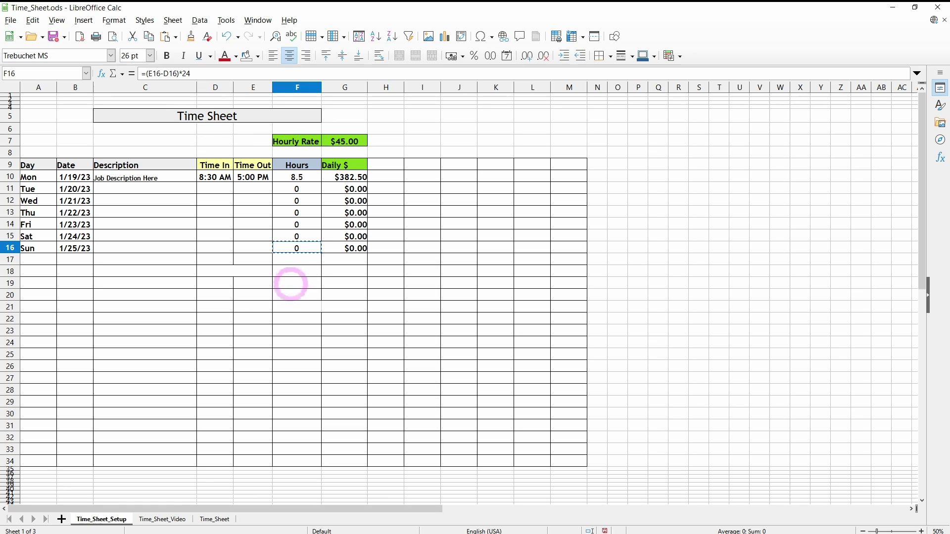
{"action": "left_click", "coordinate": [291, 271]}
{"action": "right_click", "coordinate": [292, 271]}
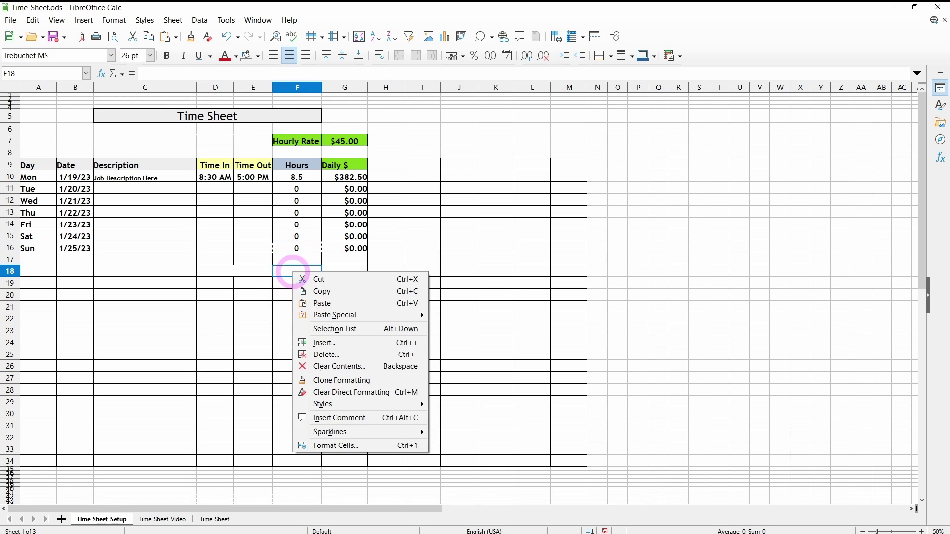
{"action": "left_click", "coordinate": [317, 302]}
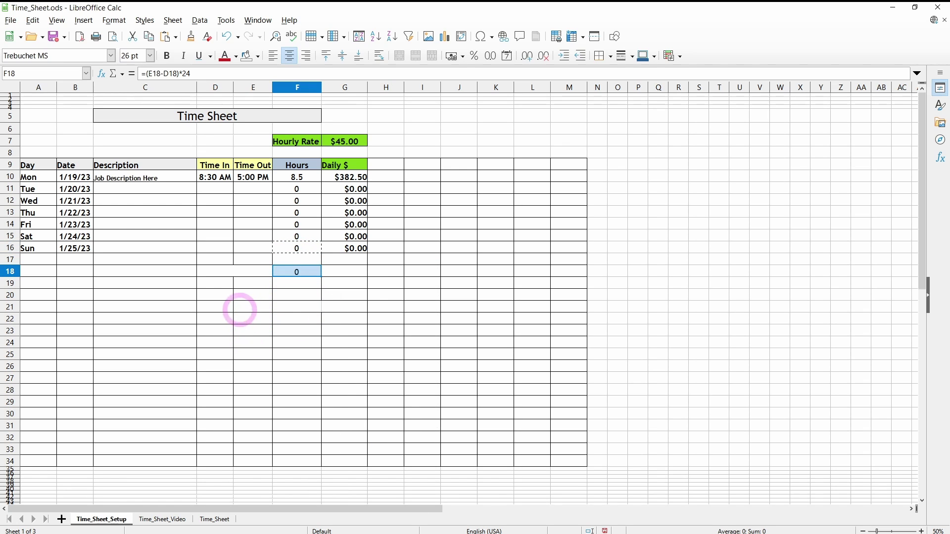
Step: Copy the Time In header cell D9 into the merged cell D18:E18
{"action": "left_click_drag", "start_coordinate": [225, 271], "coordinate": [255, 272]}
{"action": "left_click", "coordinate": [218, 164]}
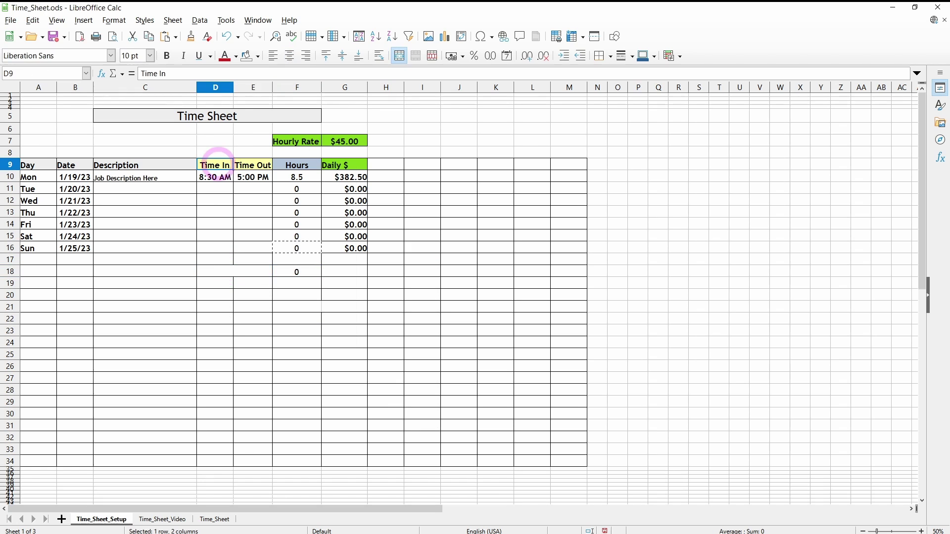
{"action": "right_click", "coordinate": [218, 163]}
{"action": "left_click", "coordinate": [237, 183]}
{"action": "left_click", "coordinate": [246, 271]}
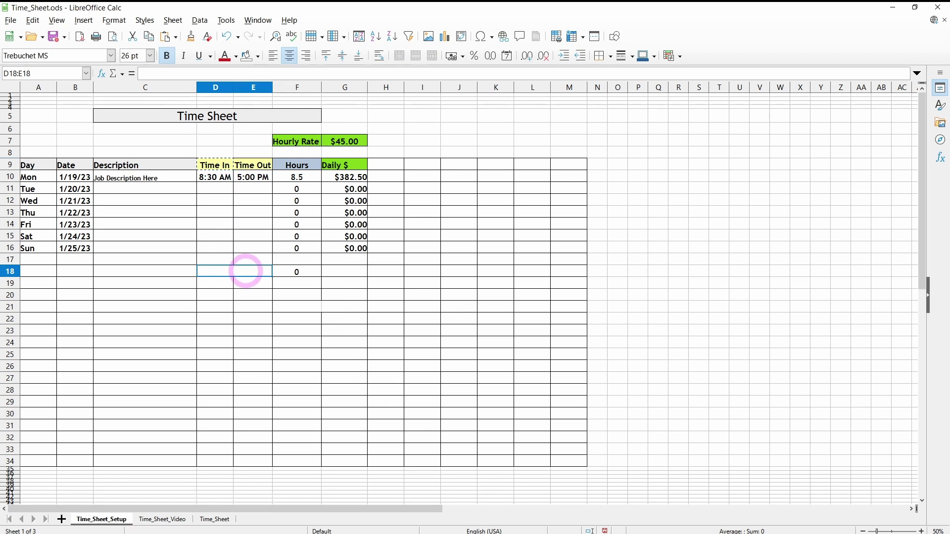
{"action": "right_click", "coordinate": [246, 272]}
{"action": "left_click", "coordinate": [267, 299]}
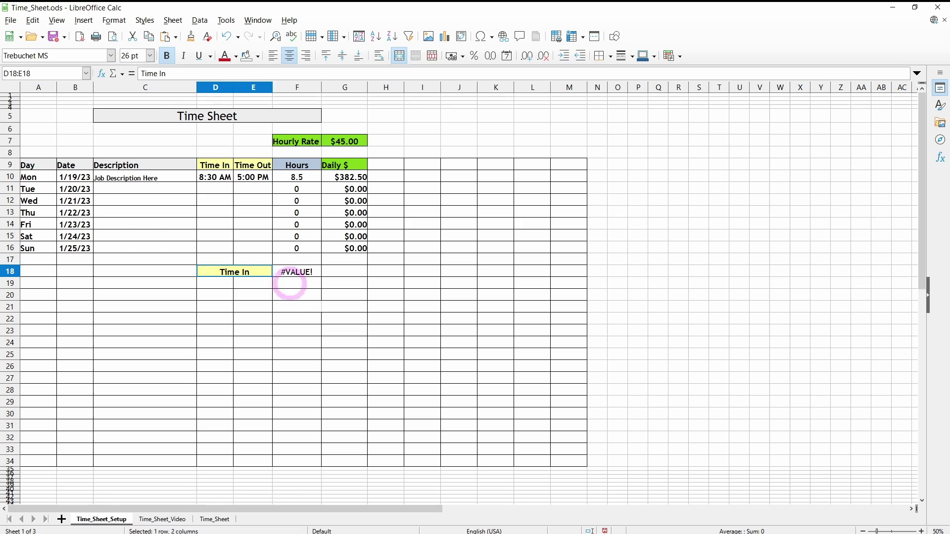
Step: Clear the pasted formula from F18, keeping the cell's formatting
{"action": "left_click", "coordinate": [296, 306]}
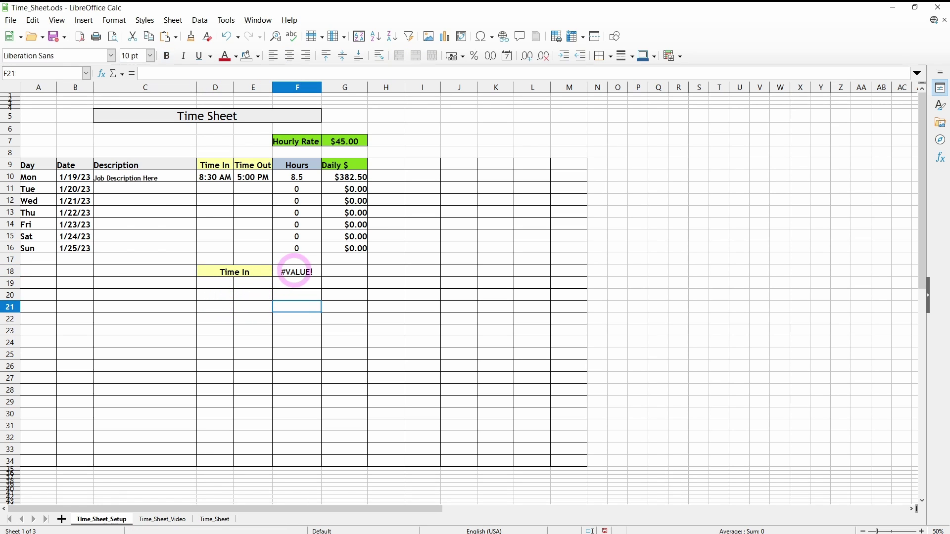
{"action": "left_click", "coordinate": [295, 271]}
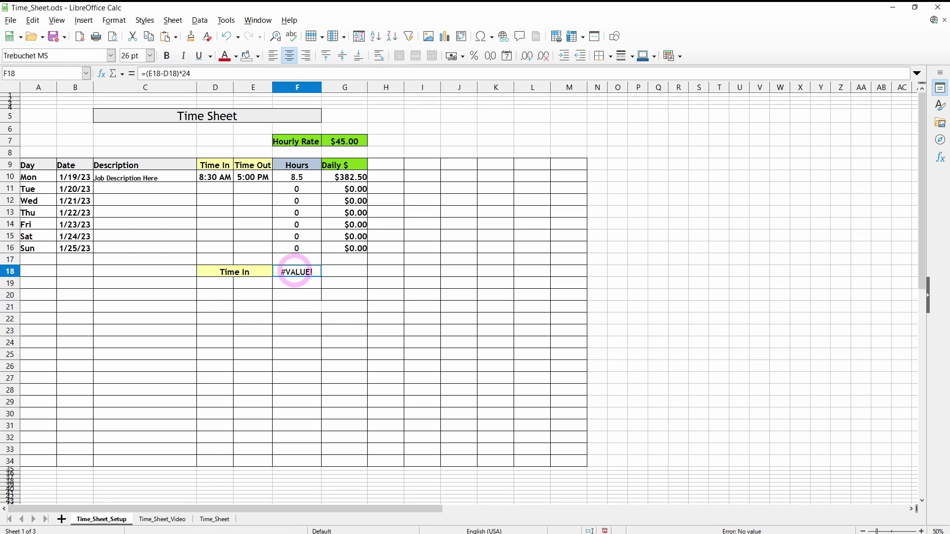
{"action": "key", "text": "Delete"}
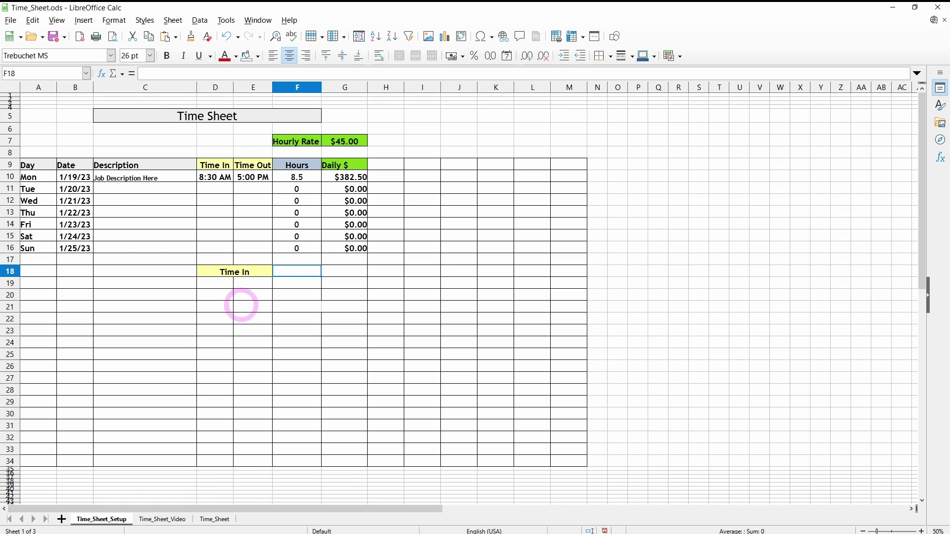
Step: Fill the Hours header F9 and the cells F10:F16 with the light cyan document color, Document Color 10
{"action": "left_click", "coordinate": [297, 165]}
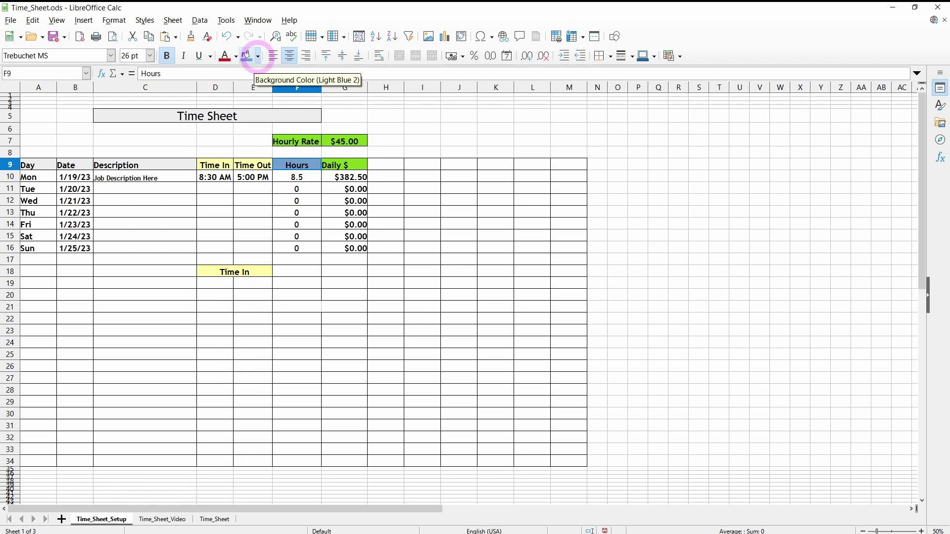
{"action": "left_click", "coordinate": [257, 56]}
{"action": "left_click", "coordinate": [362, 112]}
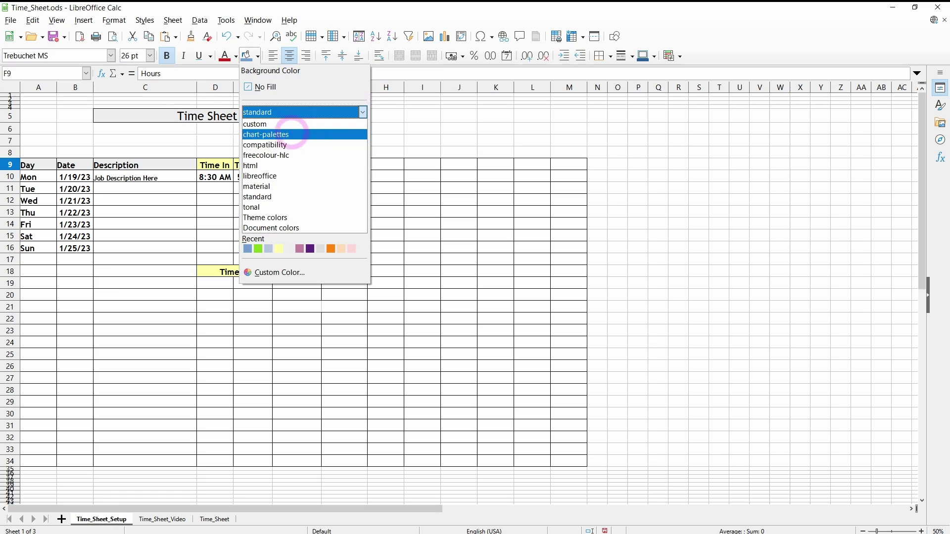
{"action": "left_click", "coordinate": [267, 228]}
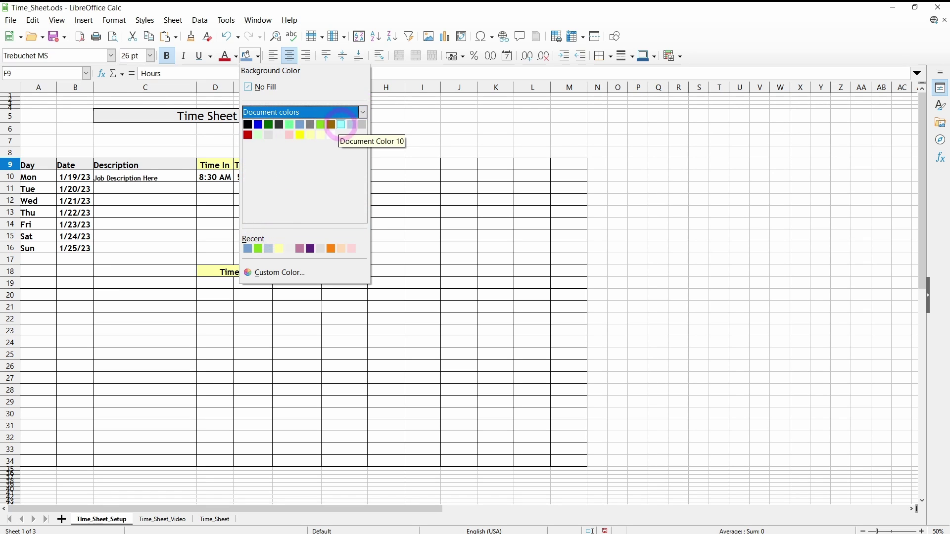
{"action": "left_click", "coordinate": [349, 127]}
{"action": "left_click_drag", "start_coordinate": [307, 179], "coordinate": [297, 248]}
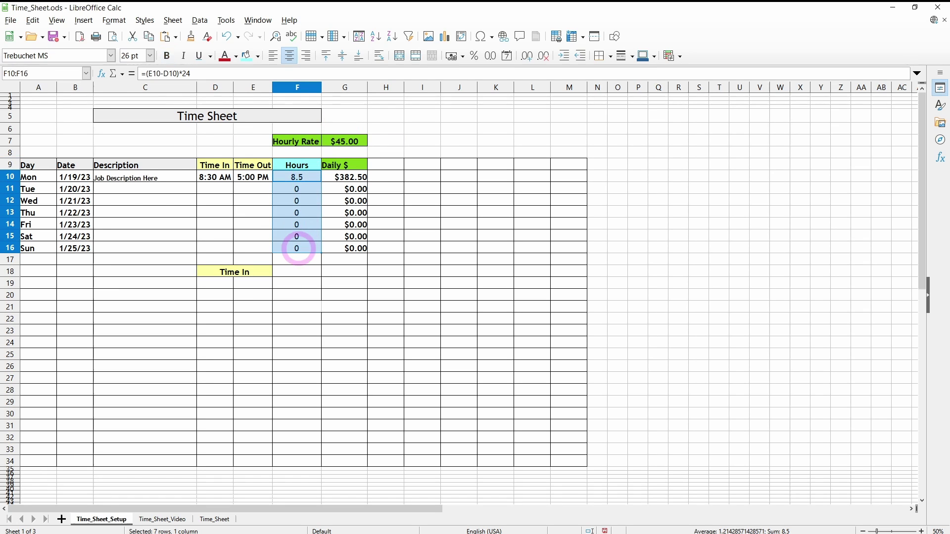
Step: Apply the same light cyan fill to F18 and merged cell D18:E18, and change the merged cell's label to Total Hours
{"action": "left_click", "coordinate": [285, 271]}
{"action": "left_click", "coordinate": [246, 55]}
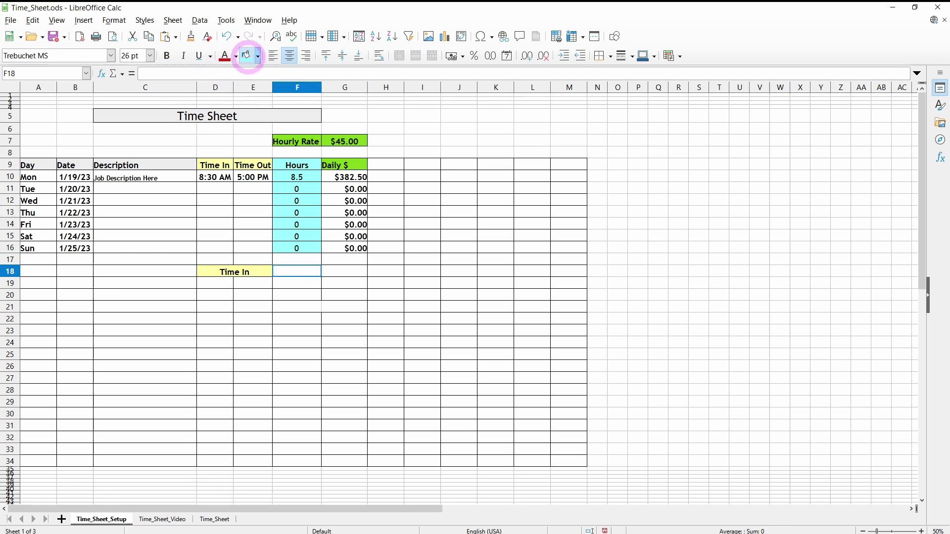
{"action": "left_click", "coordinate": [232, 272]}
{"action": "left_click", "coordinate": [246, 55]}
{"action": "triple_click", "coordinate": [248, 271]}
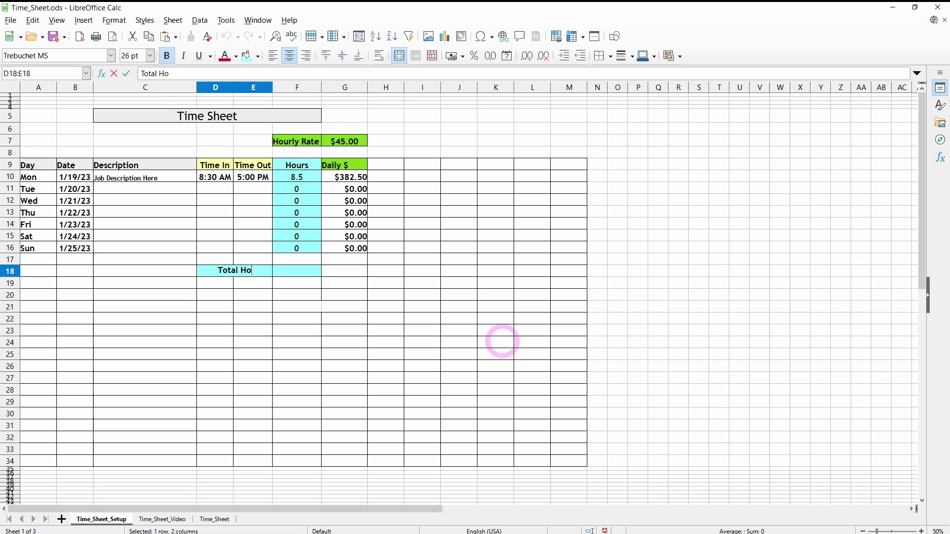
Step: Enter the formula =SUM(F10:F16) in F18 to calculate the total hours
{"action": "left_click", "coordinate": [297, 272]}
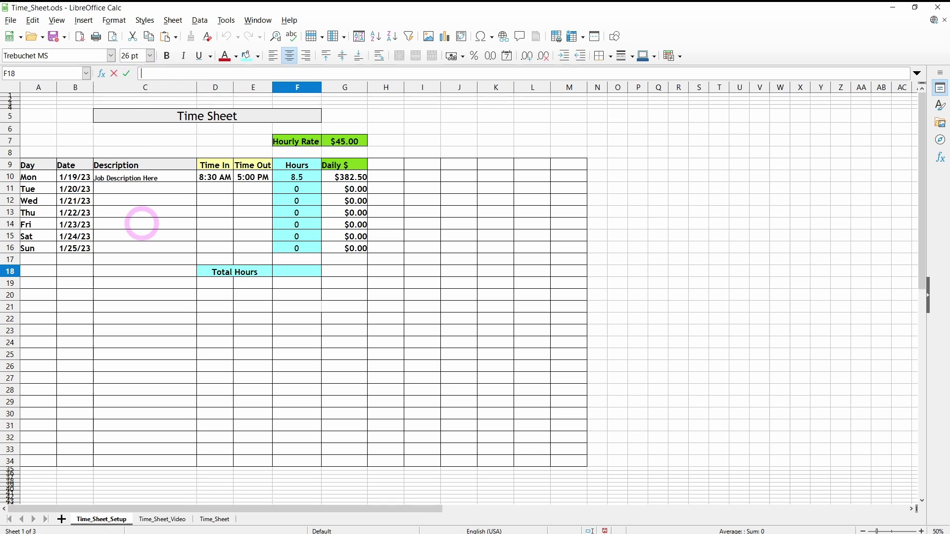
{"action": "type", "text": "SUM(F10:F1"}
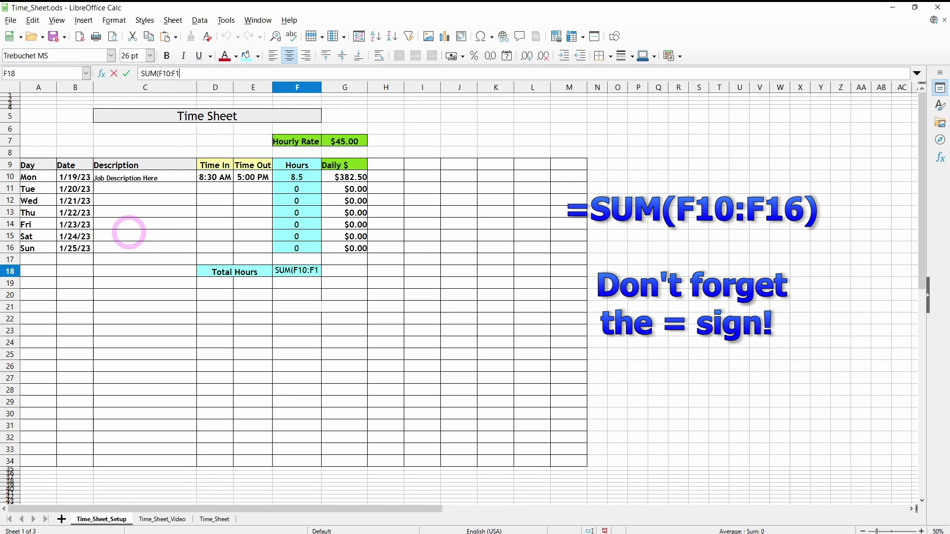
{"action": "type", "text": "6"}
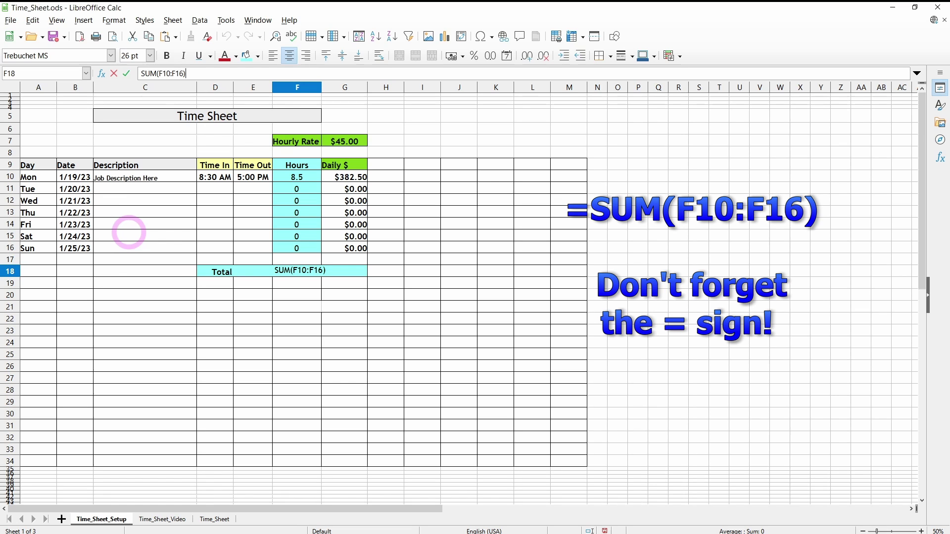
{"action": "key", "text": "Return"}
{"action": "key", "text": "Up"}
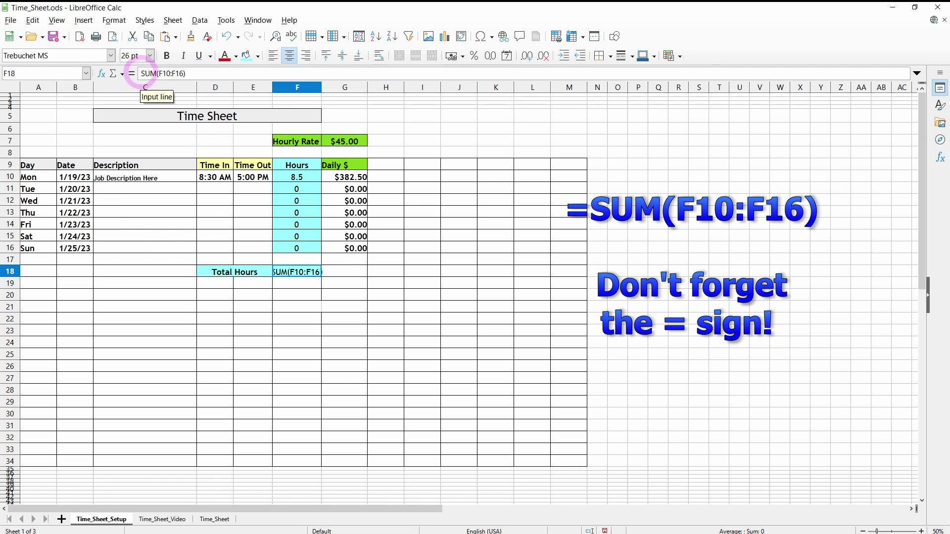
{"action": "left_click", "coordinate": [141, 73]}
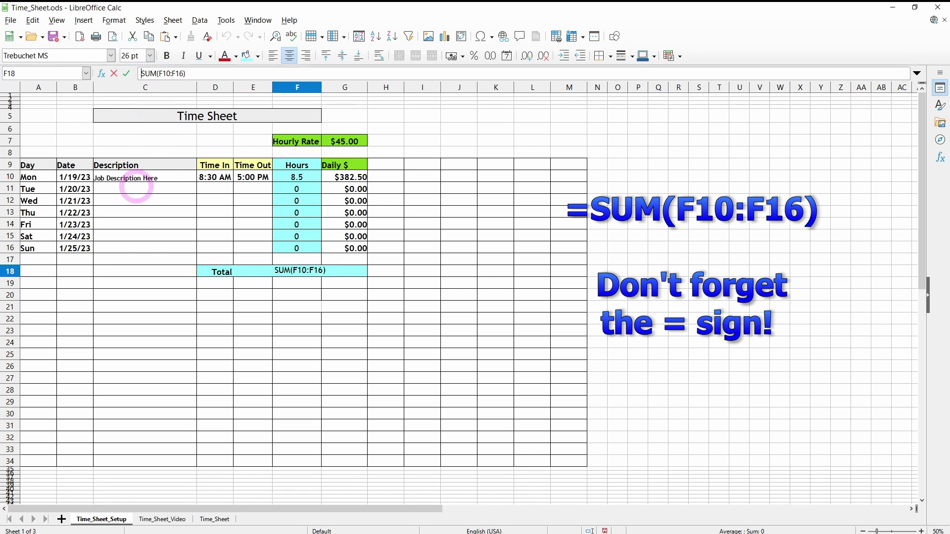
{"action": "type", "text": "="}
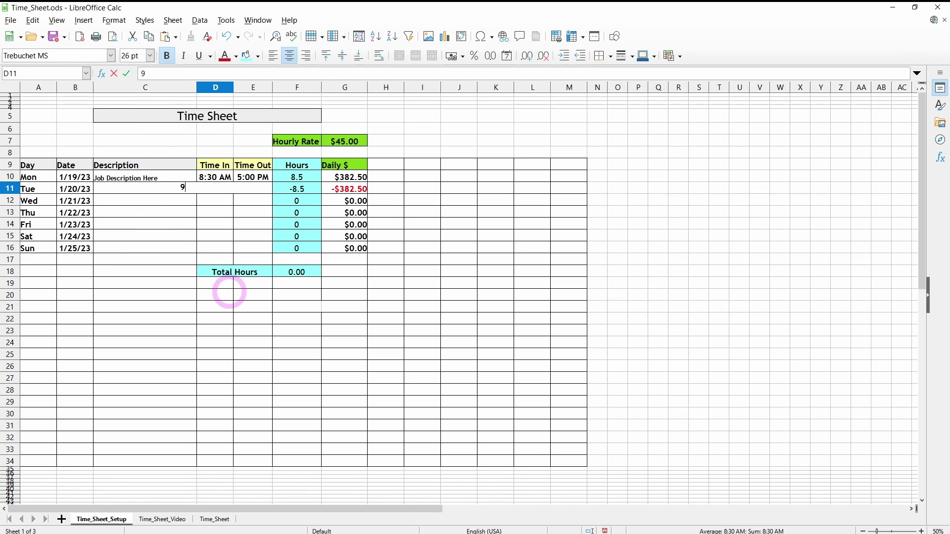
Step: Enter 9:00 AM as Tuesday's Time In and 4:30 PM as Tuesday's Time Out
{"action": "type", "text": "9am"}
{"action": "key", "text": "Return"}
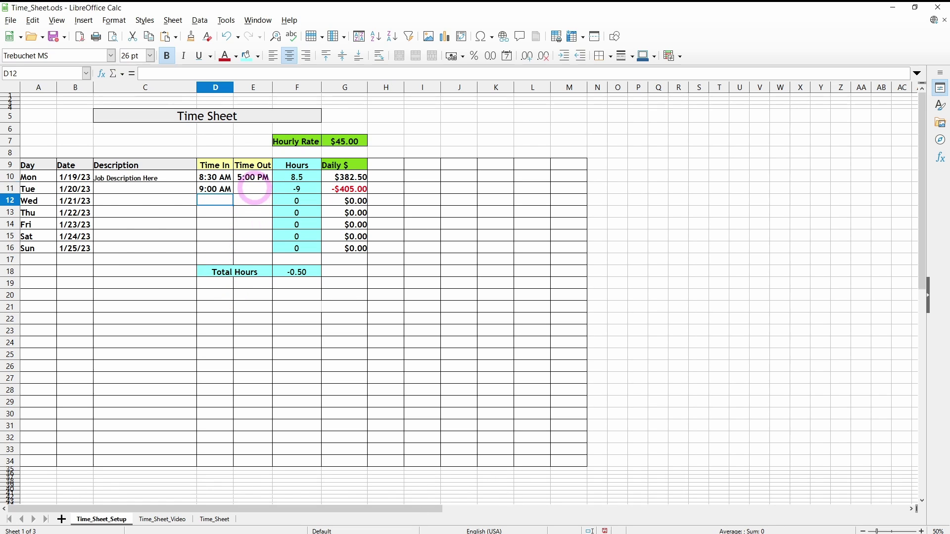
{"action": "left_click", "coordinate": [254, 188]}
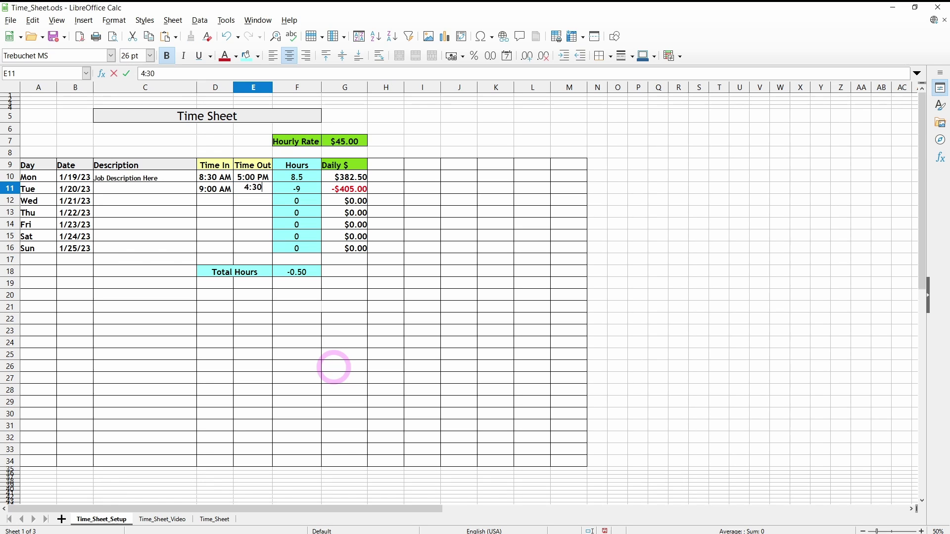
{"action": "key", "text": "Return"}
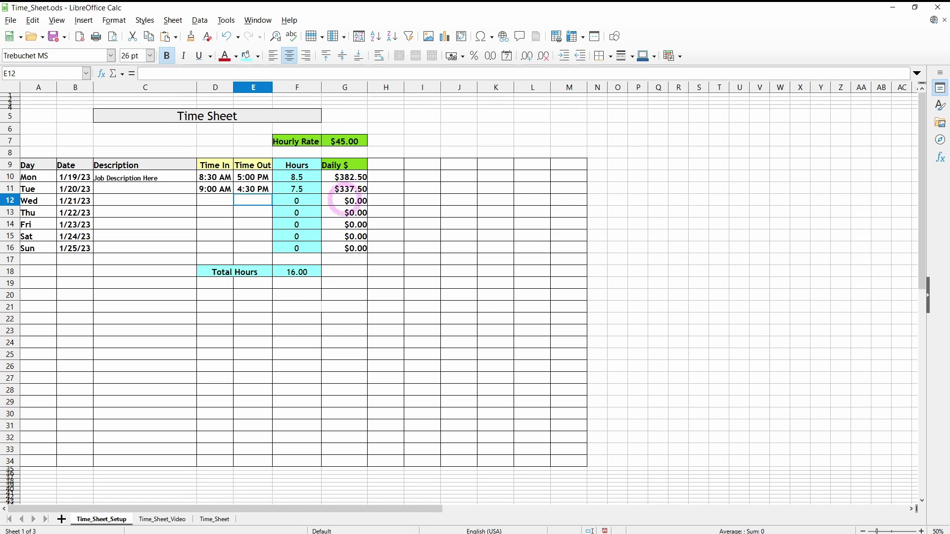
Step: Fill the daily pay cells G10:G16 and cell G18 with the green document color, Document Color 8
{"action": "left_click_drag", "start_coordinate": [350, 177], "coordinate": [348, 246]}
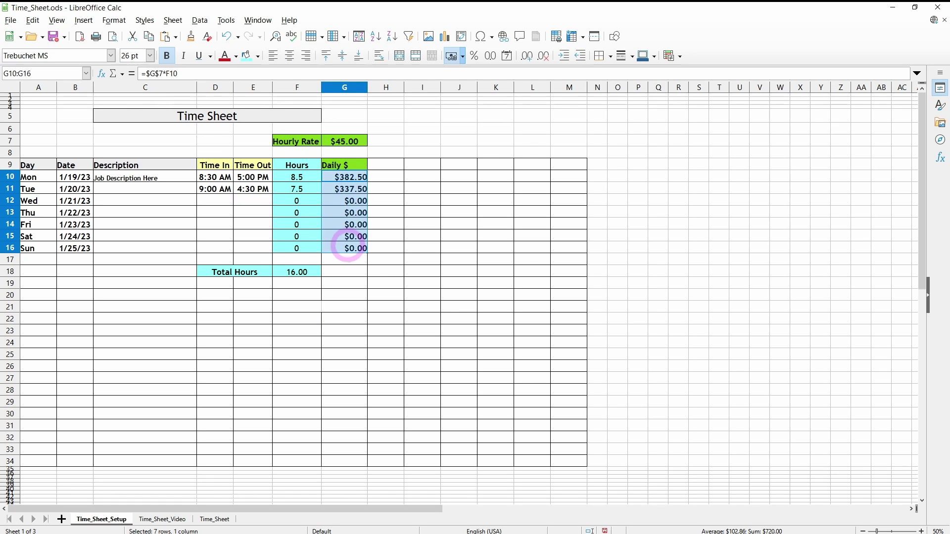
{"action": "left_click", "coordinate": [258, 56]}
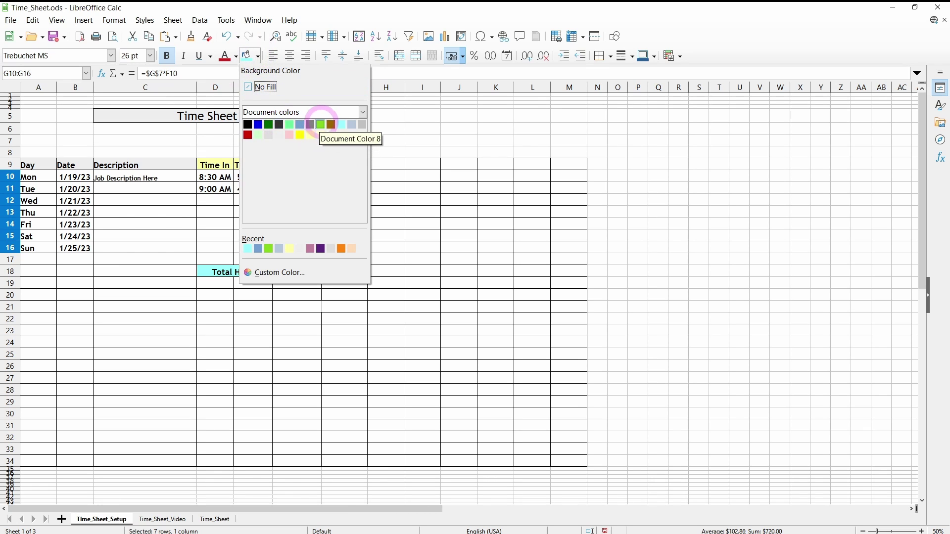
{"action": "left_click", "coordinate": [321, 125]}
{"action": "left_click", "coordinate": [332, 272]}
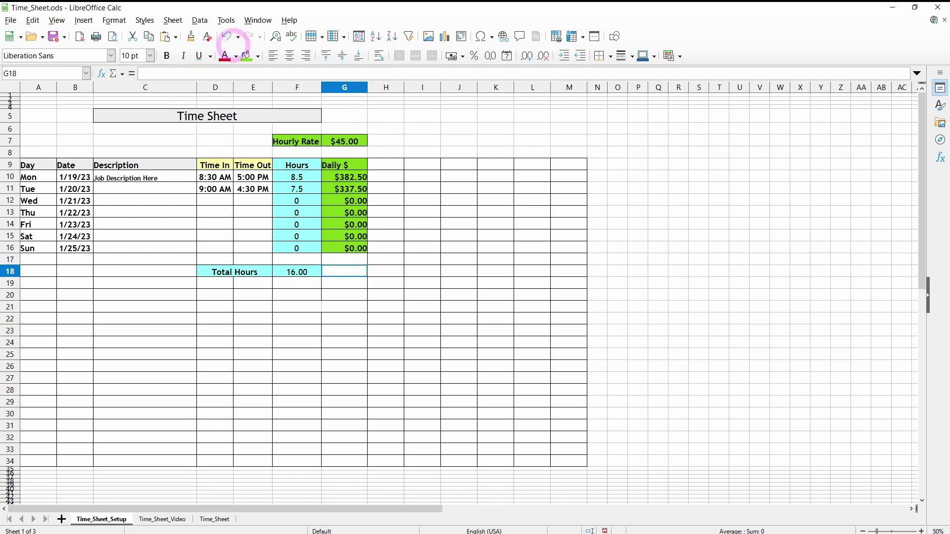
{"action": "left_click", "coordinate": [247, 55]}
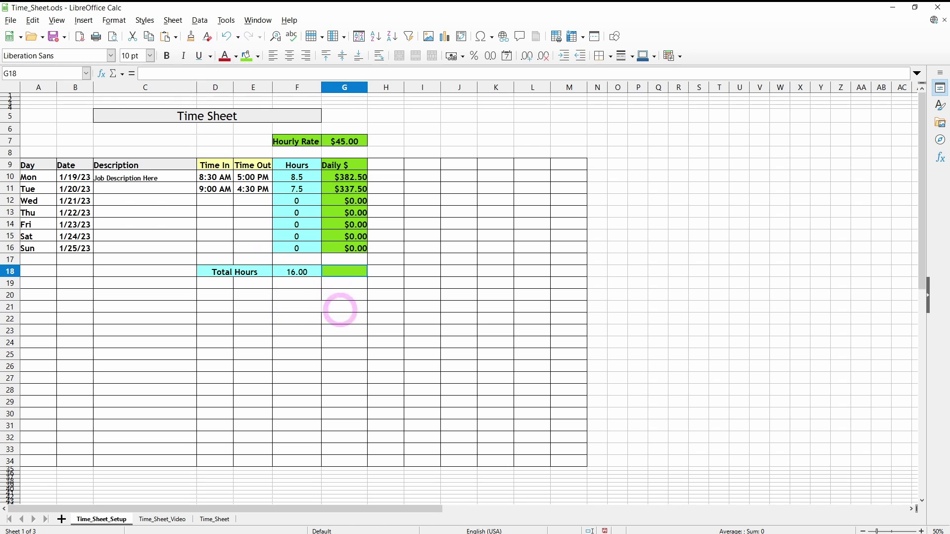
Step: Set the width of column H to 2.50" and fill H18 with the same green background
{"action": "right_click", "coordinate": [385, 87]}
{"action": "left_click", "coordinate": [420, 193]}
{"action": "left_click", "coordinate": [538, 251]}
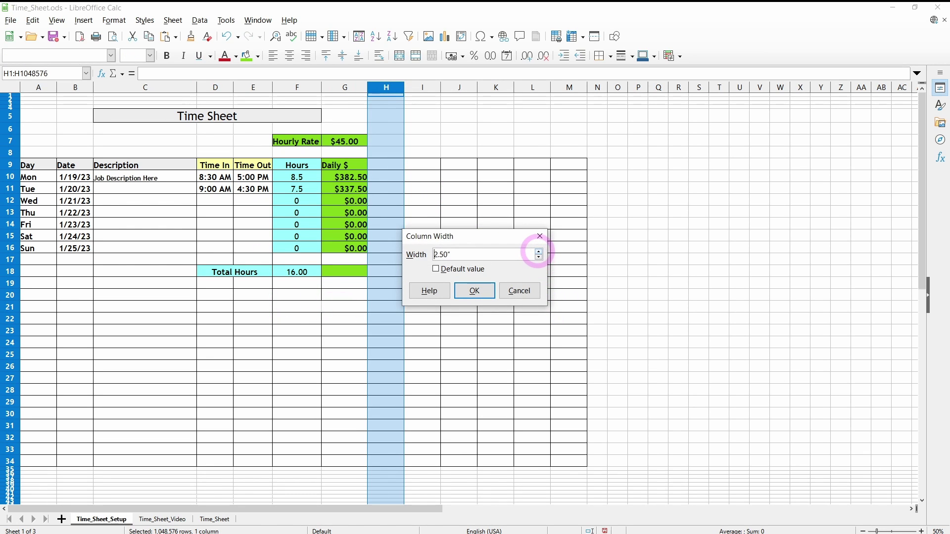
{"action": "left_click", "coordinate": [474, 290]}
{"action": "left_click", "coordinate": [330, 342]}
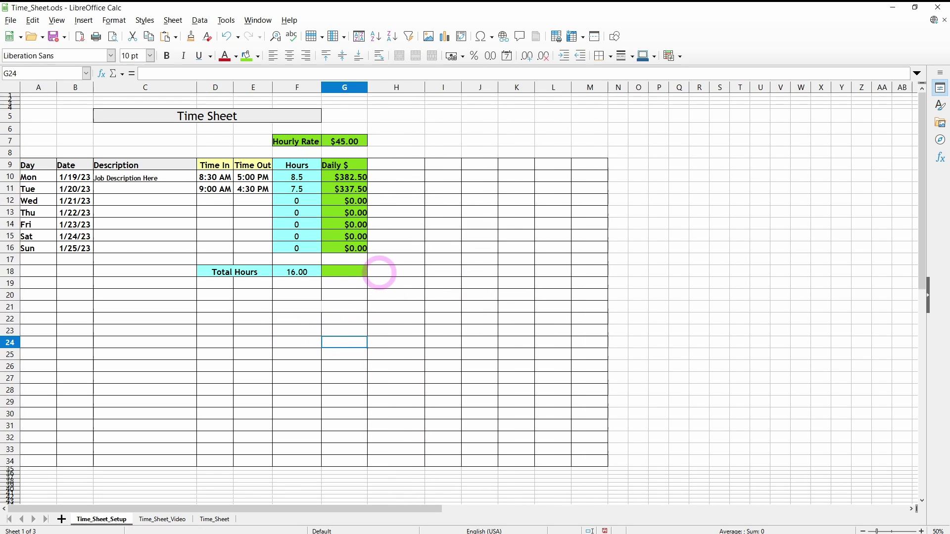
{"action": "left_click", "coordinate": [383, 271]}
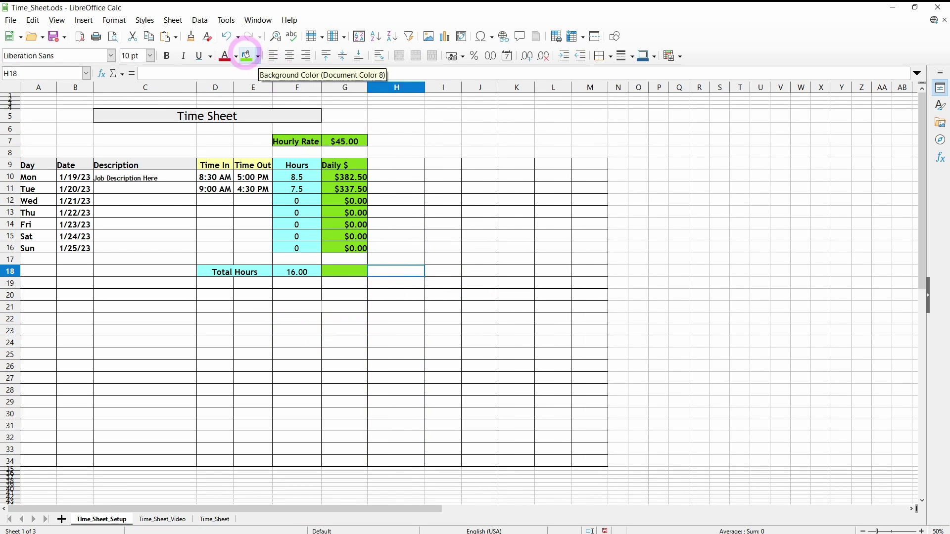
{"action": "left_click", "coordinate": [246, 55]}
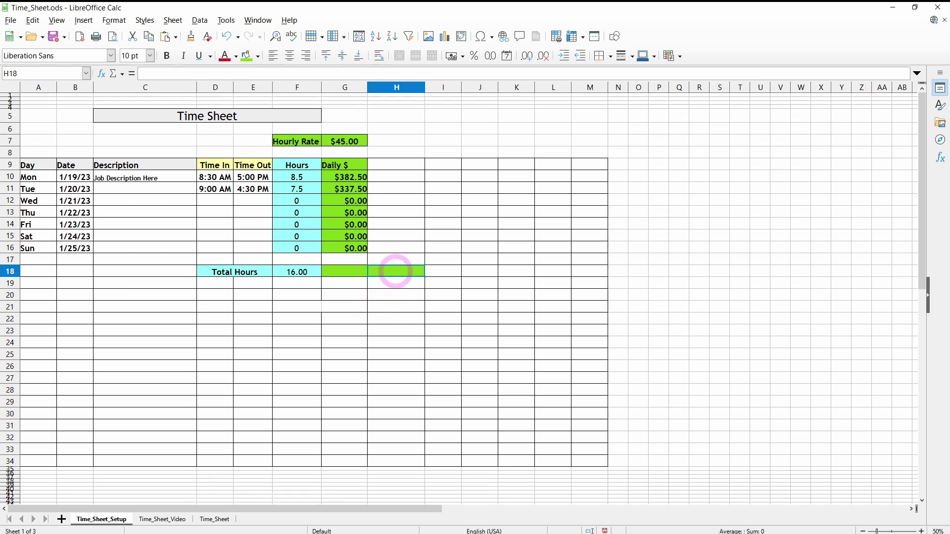
Step: Enter the formula =SUM(G10:G16) in G18 to total the daily pay
{"action": "left_click", "coordinate": [344, 272]}
{"action": "left_click", "coordinate": [131, 74]}
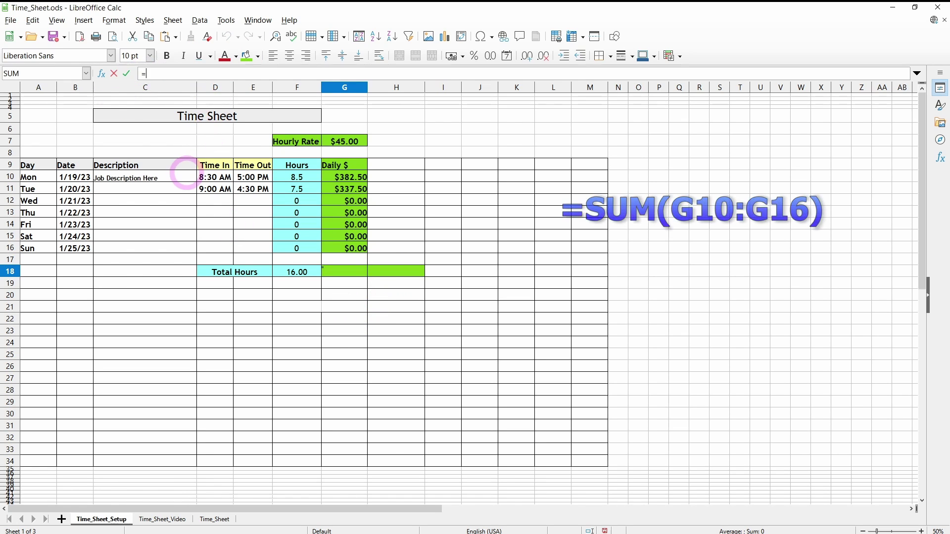
{"action": "type", "text": "Su"}
{"action": "key", "text": "BackSpace"}
{"action": "type", "text": "UM("}
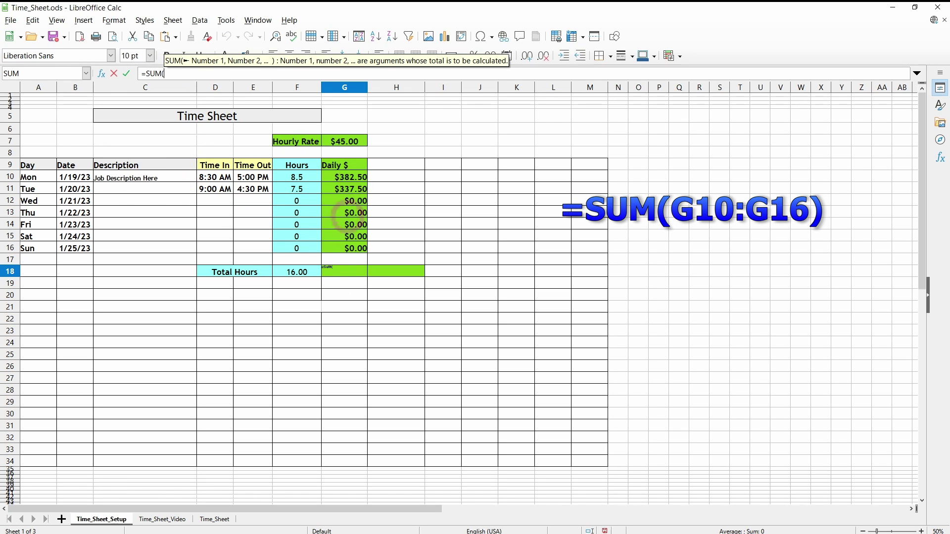
{"action": "type", "text": "G10"}
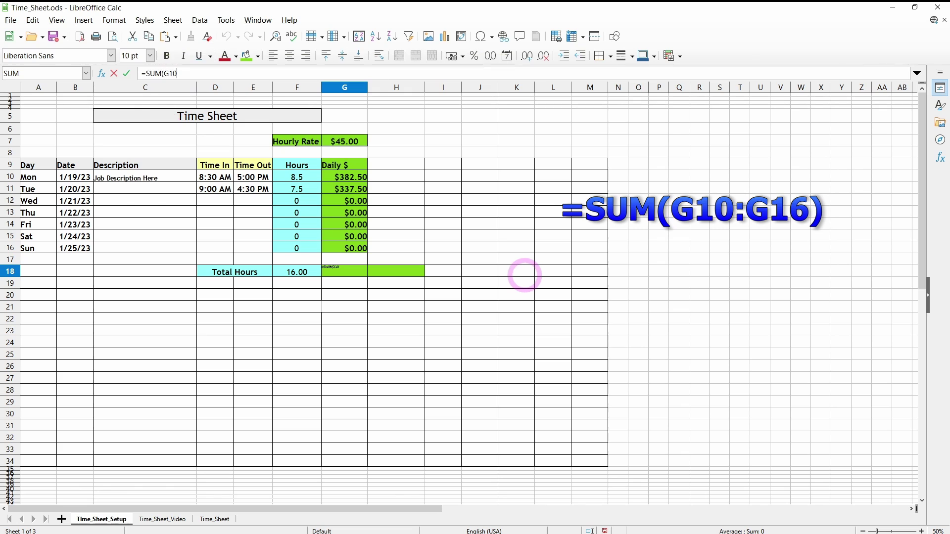
{"action": "type", "text": ":G16)"}
{"action": "key", "text": "Return"}
Step: Format the pay total in G18 with the Trebuchet MS font at 26 pt
{"action": "left_click", "coordinate": [349, 271]}
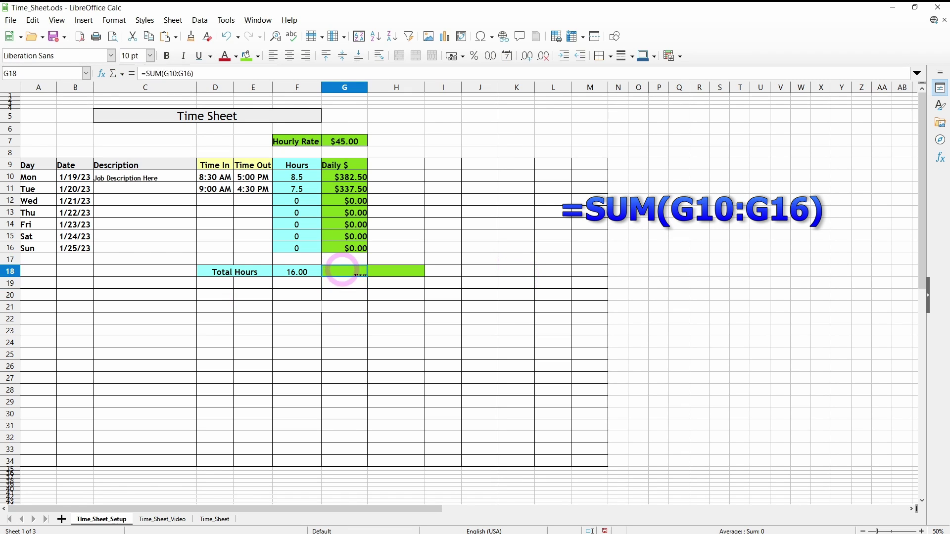
{"action": "left_click", "coordinate": [110, 55]}
{"action": "left_click", "coordinate": [29, 68]}
{"action": "left_click", "coordinate": [150, 55]}
{"action": "left_click", "coordinate": [130, 244]}
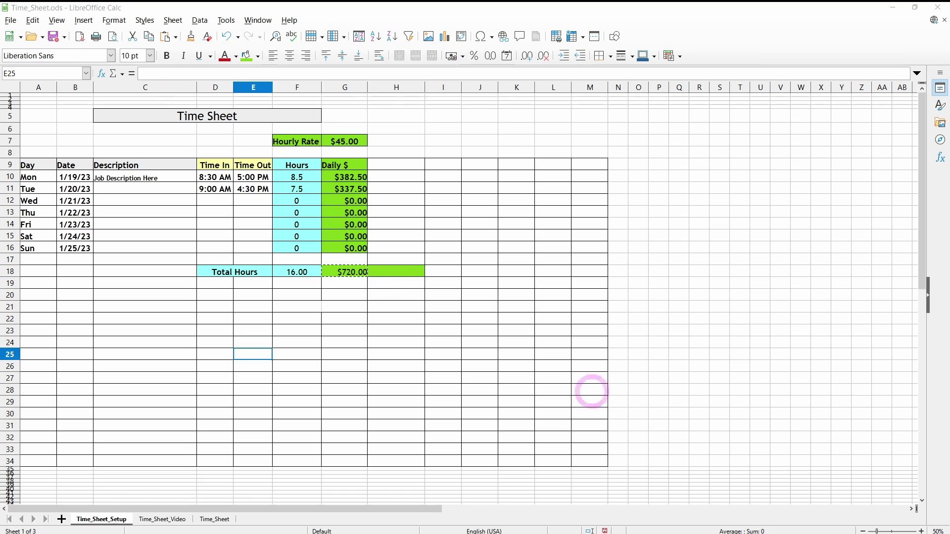
Step: Move the pay total from G18 to H18 by cutting and pasting it
{"action": "right_click", "coordinate": [350, 273]}
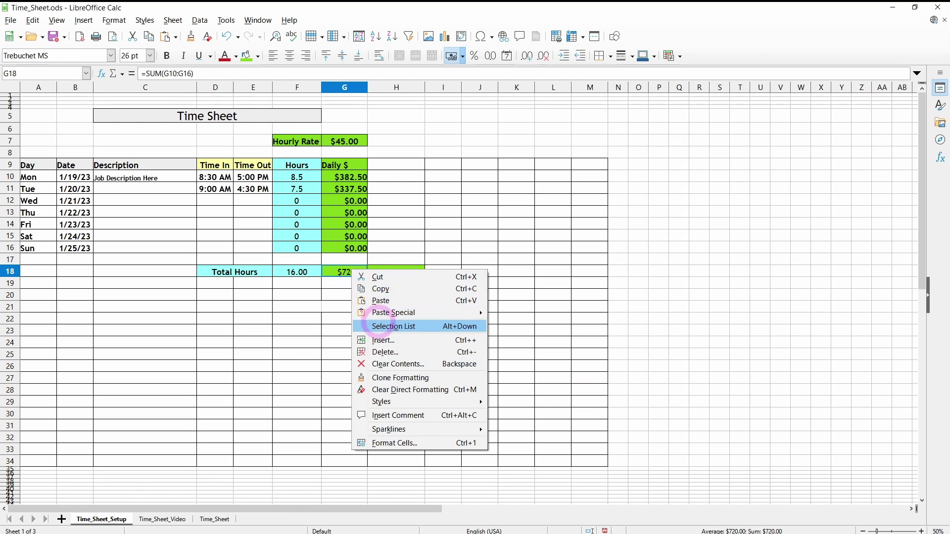
{"action": "left_click", "coordinate": [388, 276]}
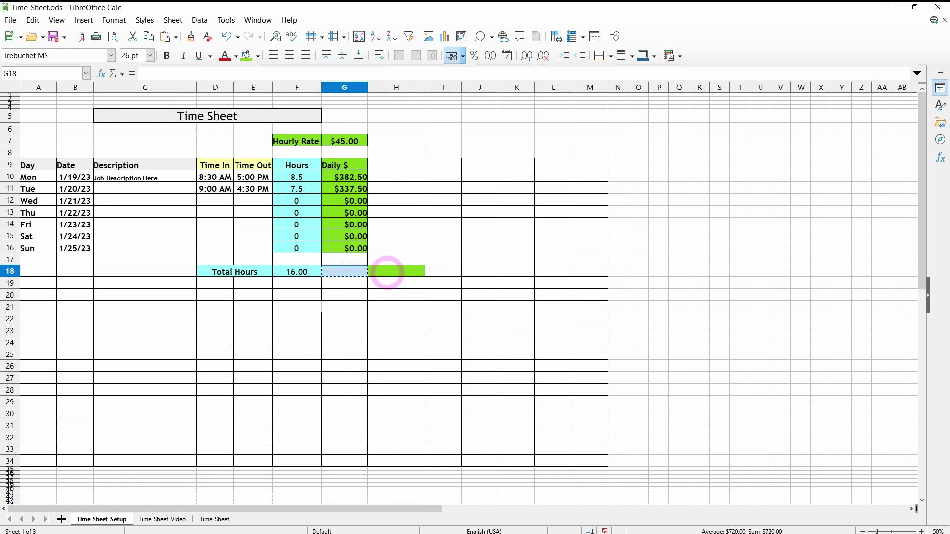
{"action": "right_click", "coordinate": [389, 271]}
{"action": "left_click", "coordinate": [425, 302]}
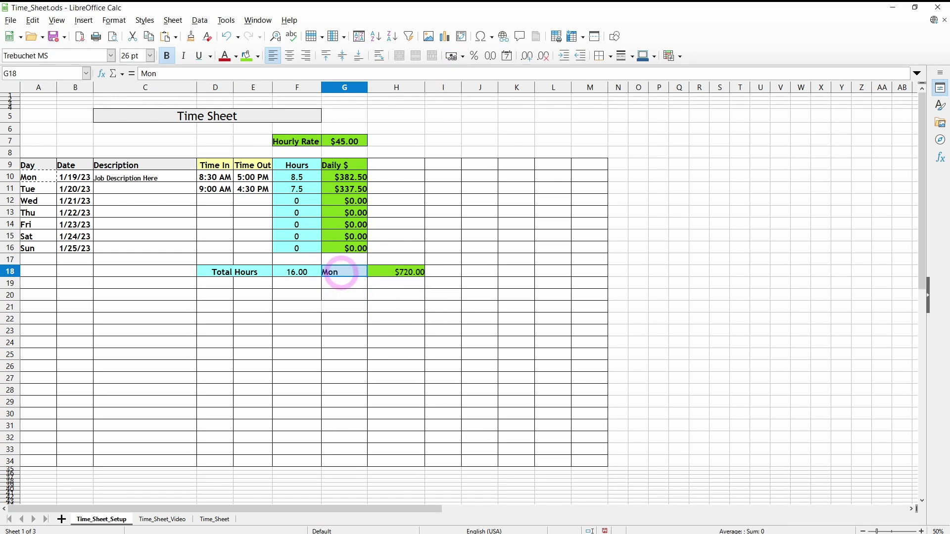
Step: Replace the text in G18 with "Total $", centered on the green background fill
{"action": "double_click", "coordinate": [343, 270]}
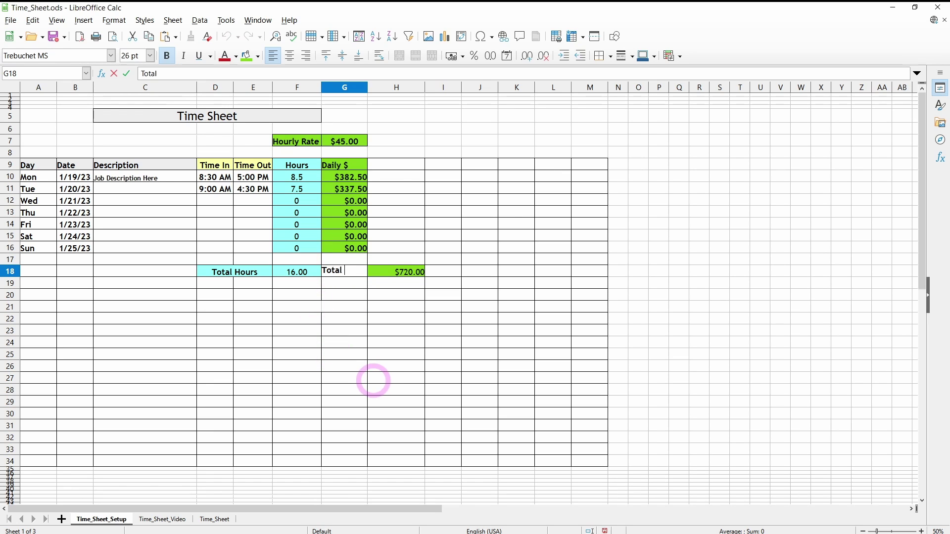
{"action": "key", "text": "Return"}
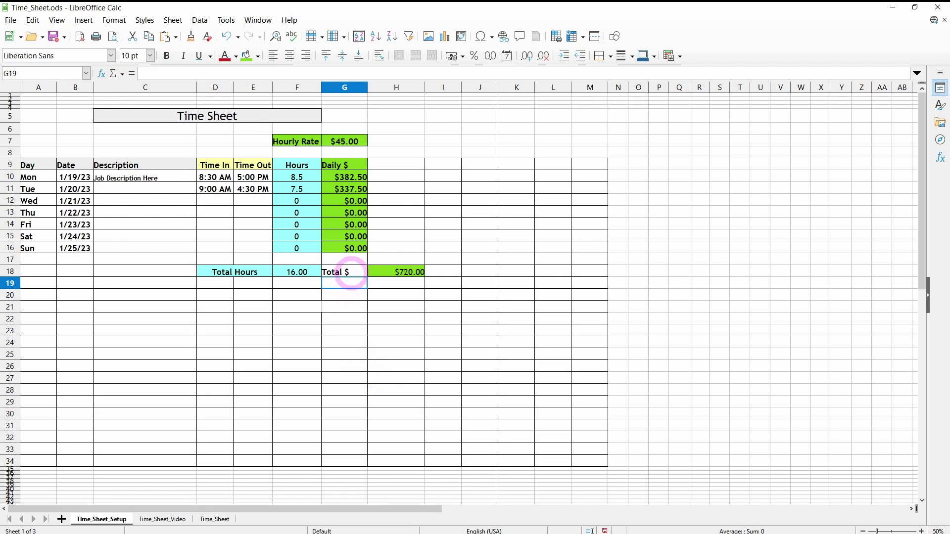
{"action": "left_click", "coordinate": [351, 272]}
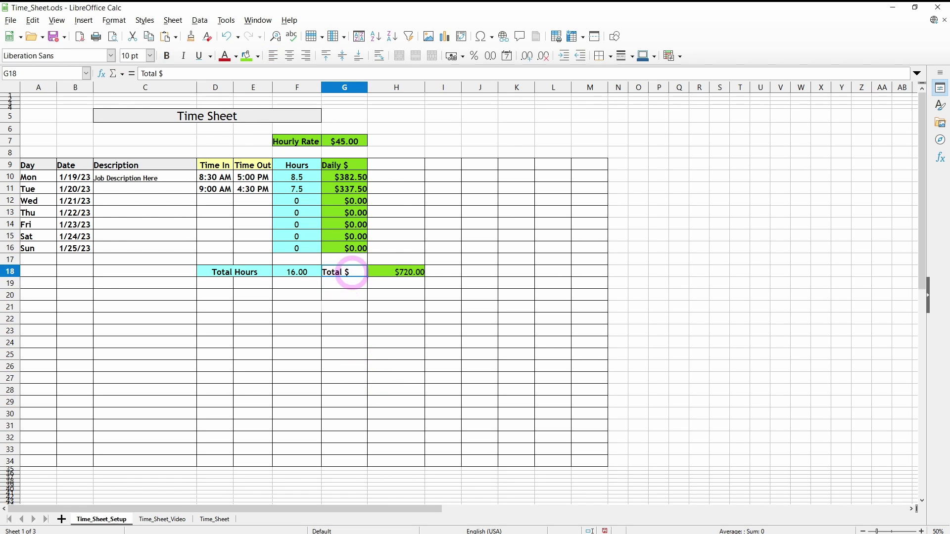
{"action": "left_click", "coordinate": [245, 56]}
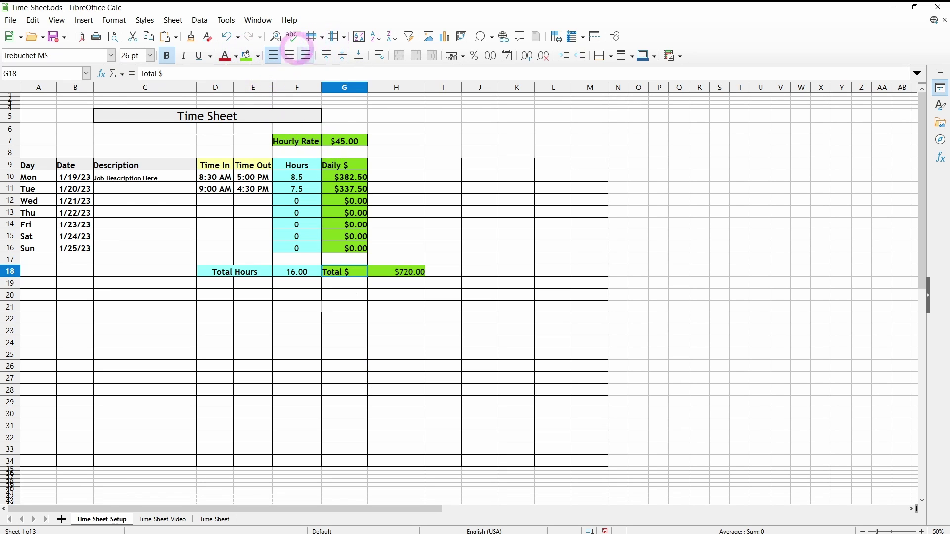
Step: Copy the "Mon" cell A10 and paste it into B7 and C7 above the table
{"action": "right_click", "coordinate": [22, 174]}
{"action": "left_click", "coordinate": [59, 190]}
{"action": "right_click", "coordinate": [60, 140]}
{"action": "left_click", "coordinate": [104, 166]}
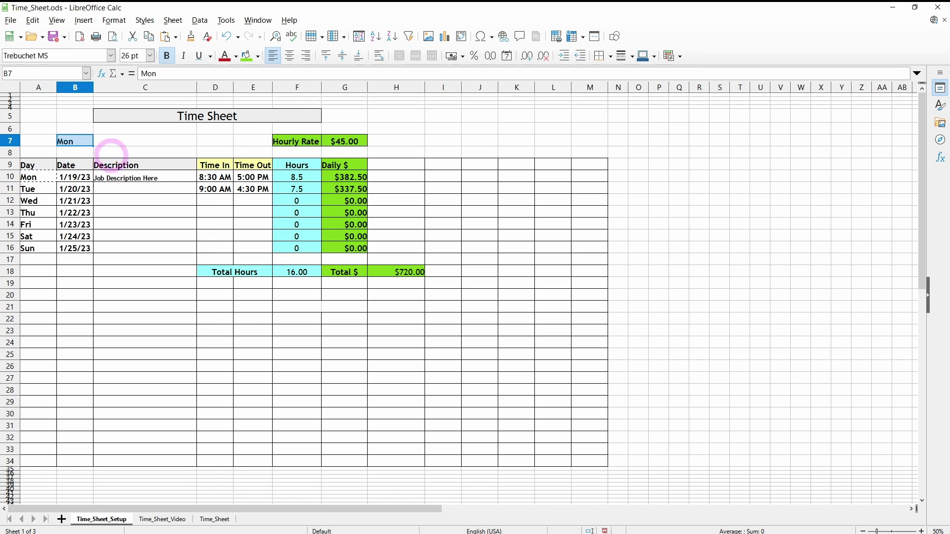
{"action": "right_click", "coordinate": [95, 137]}
{"action": "left_click", "coordinate": [119, 173]}
Step: Replace the text in C7 with "Job Name" and set its font size to 28 pt
{"action": "double_click", "coordinate": [99, 140]}
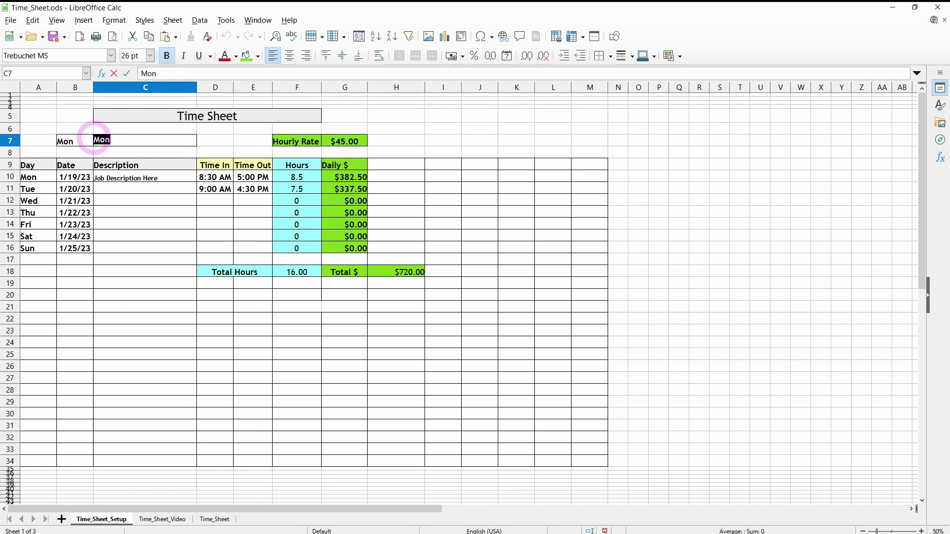
{"action": "type", "text": "Job Name"}
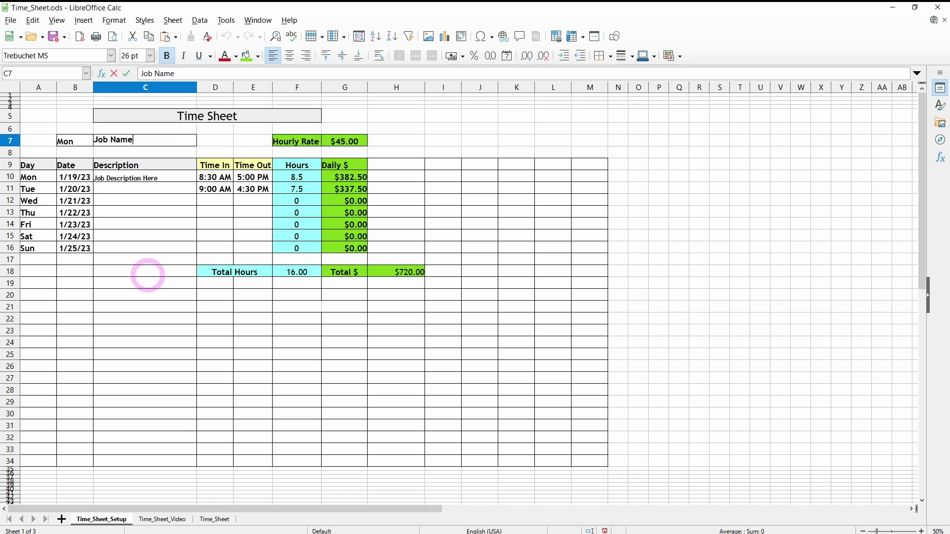
{"action": "key", "text": "Return"}
{"action": "left_click", "coordinate": [130, 141]}
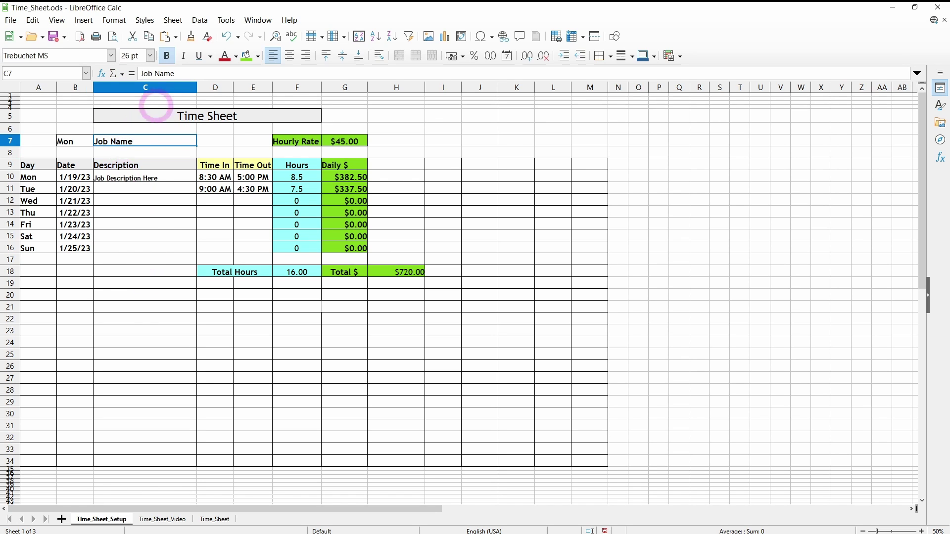
{"action": "left_click", "coordinate": [150, 55]}
{"action": "key", "text": "Escape"}
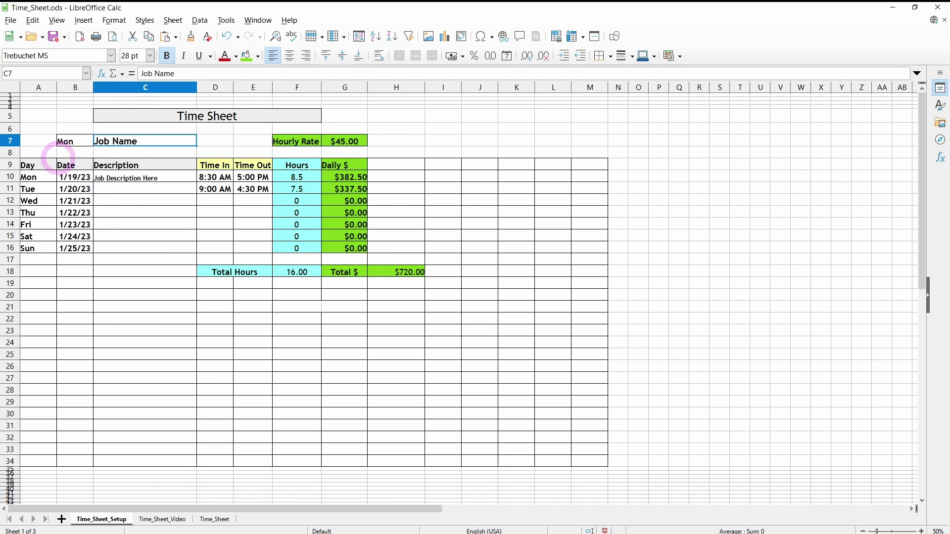
Step: Replace the text in B7 with "Job:" and align it to the right
{"action": "left_click", "coordinate": [69, 142]}
{"action": "double_click", "coordinate": [74, 140]}
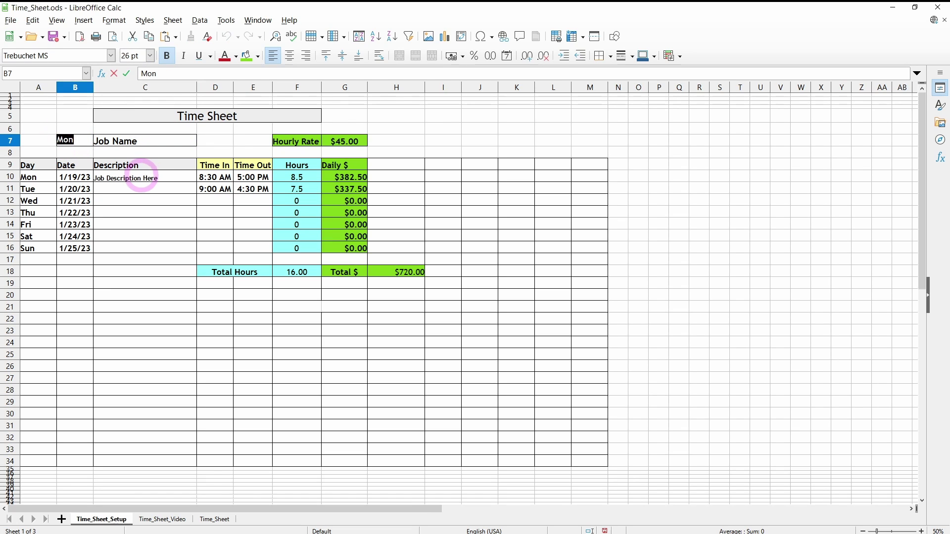
{"action": "left_click", "coordinate": [128, 221]}
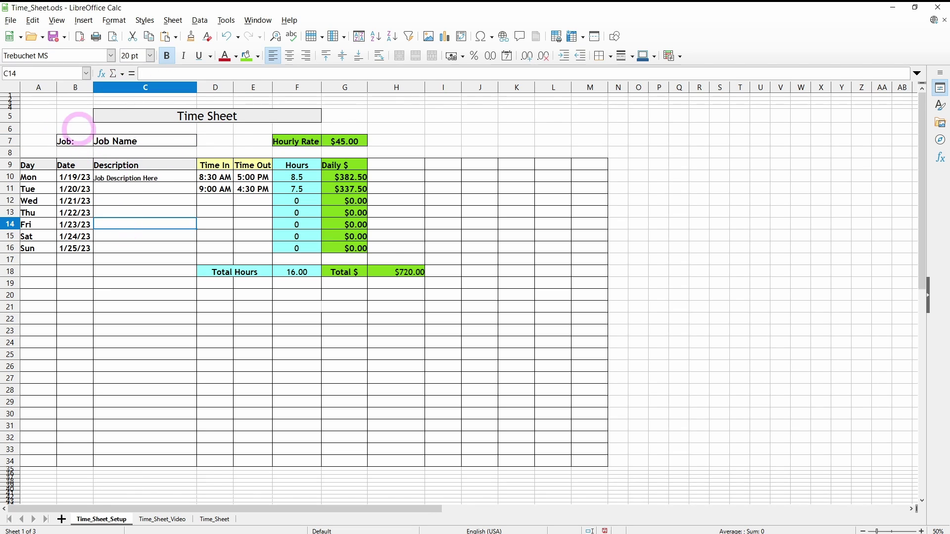
{"action": "left_click", "coordinate": [77, 142]}
{"action": "left_click", "coordinate": [305, 56]}
Step: Center the job name in C7 and trim the borders around the "Job:" label in B7
{"action": "left_click", "coordinate": [145, 141]}
{"action": "left_click", "coordinate": [289, 56]}
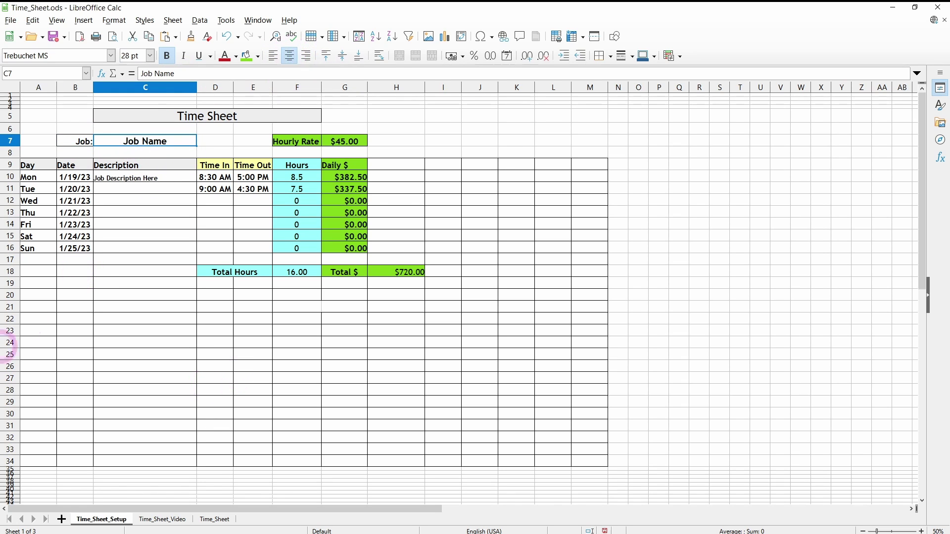
{"action": "left_click", "coordinate": [67, 142]}
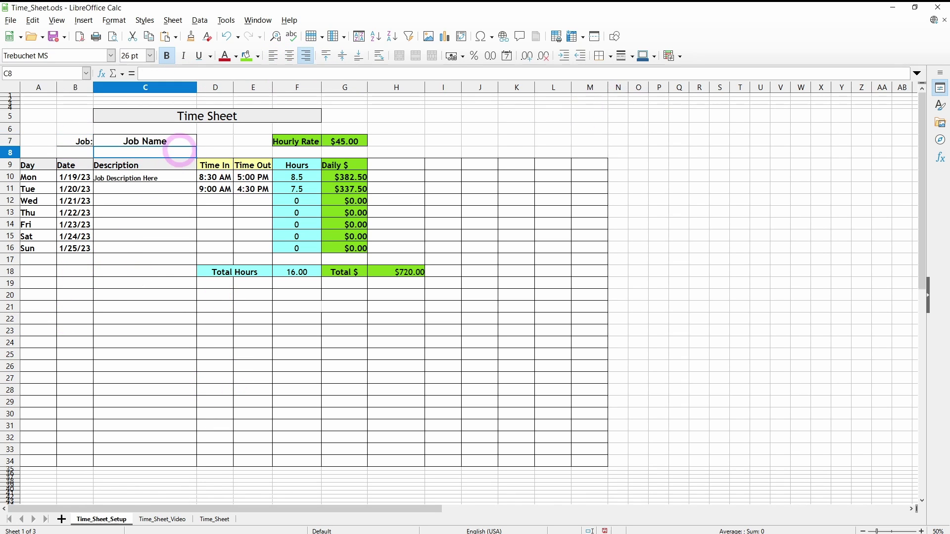
Step: Set the hourly rate in G7 to 35
{"action": "left_click", "coordinate": [341, 142]}
{"action": "double_click", "coordinate": [341, 142]}
{"action": "double_click", "coordinate": [341, 141]}
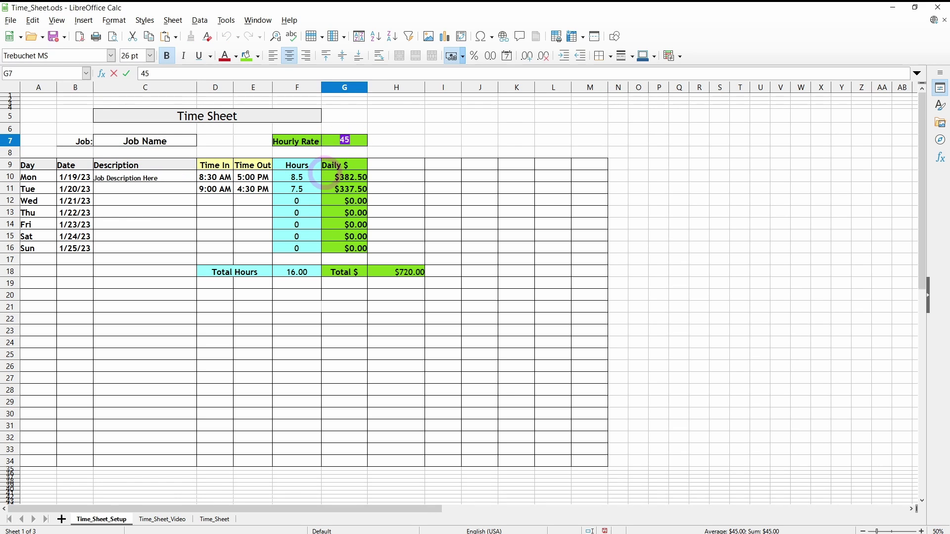
{"action": "type", "text": "35"}
{"action": "key", "text": "Return"}
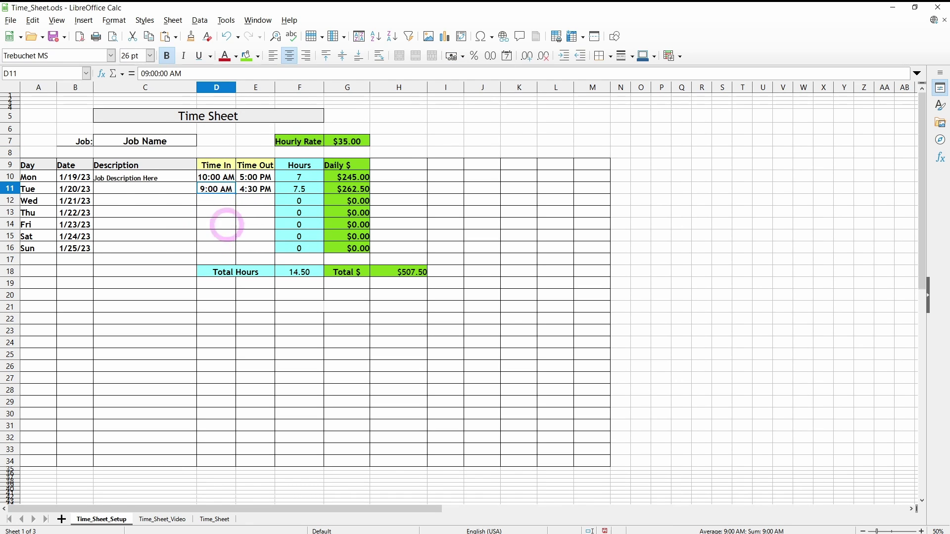
Step: Widen the Time In column D to 1.80" and the Time Out column E to match
{"action": "right_click", "coordinate": [215, 87]}
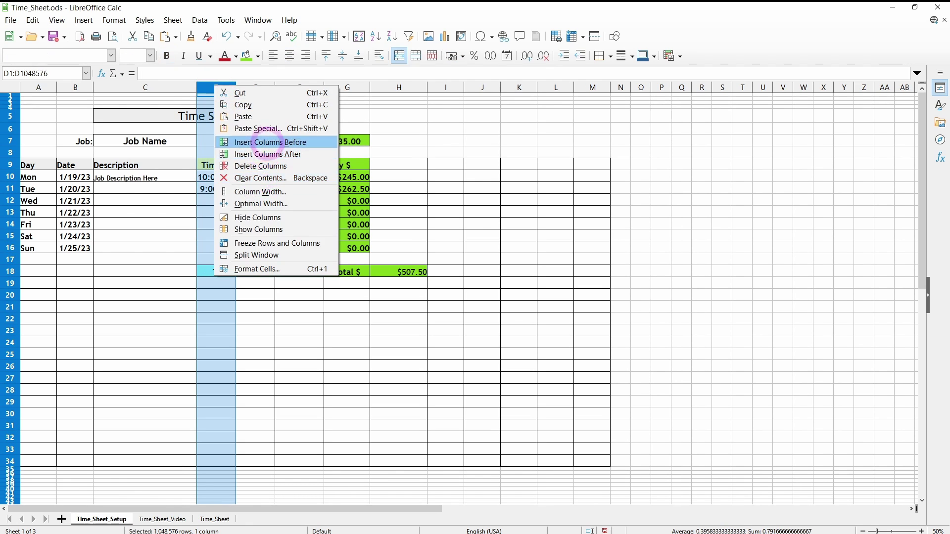
{"action": "left_click", "coordinate": [260, 192]}
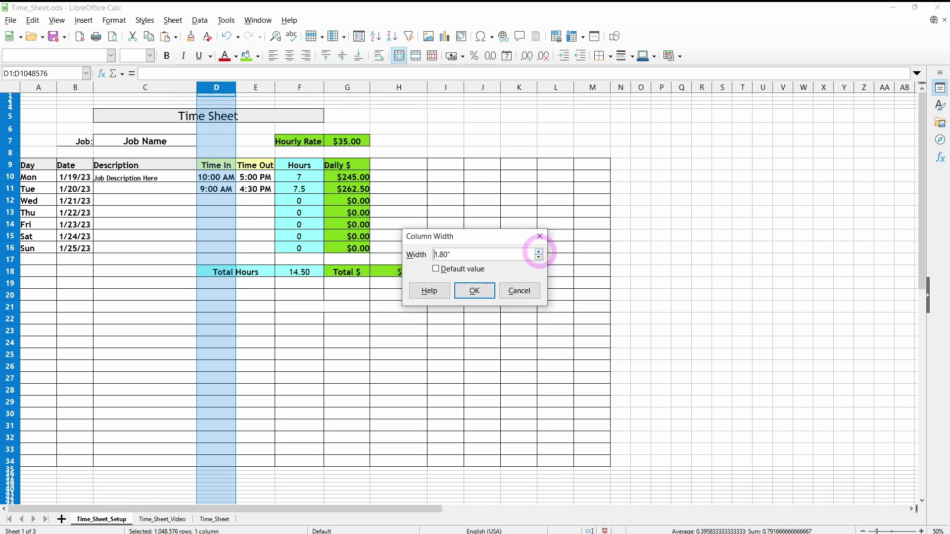
{"action": "left_click", "coordinate": [474, 291]}
{"action": "right_click", "coordinate": [255, 87]}
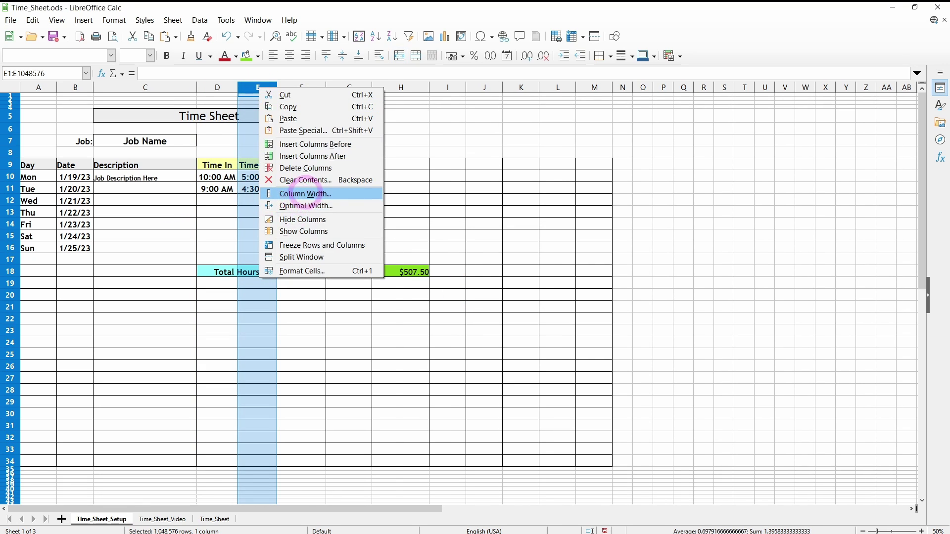
{"action": "left_click", "coordinate": [299, 193]}
{"action": "left_click", "coordinate": [493, 289]}
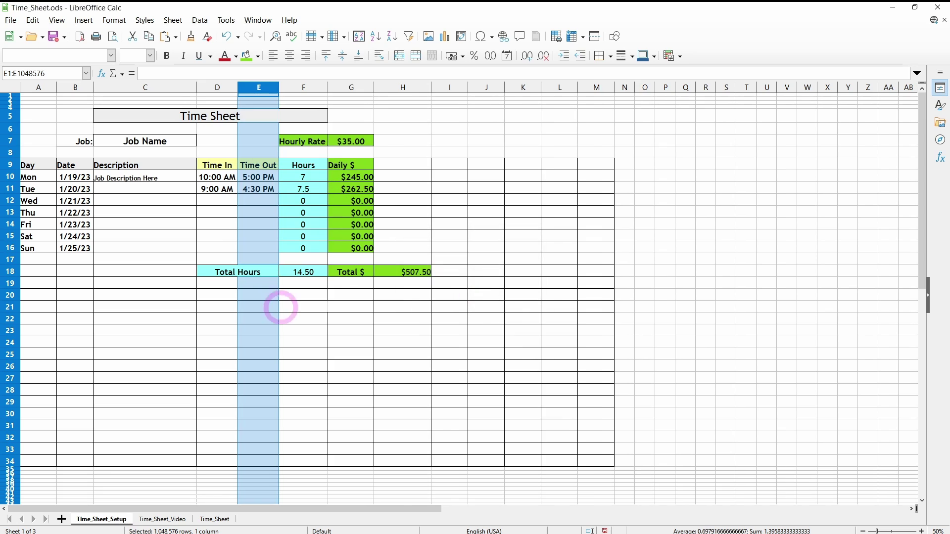
{"action": "left_click", "coordinate": [190, 331]}
{"action": "left_click", "coordinate": [76, 306]}
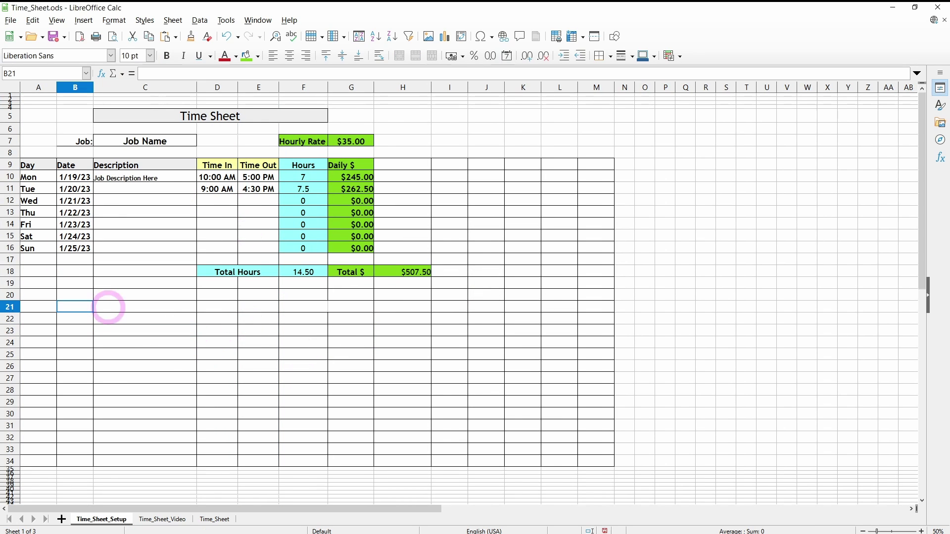
Step: Copy Tuesday's Time In from D11 into Saturday's Time In cell D15
{"action": "right_click", "coordinate": [215, 192]}
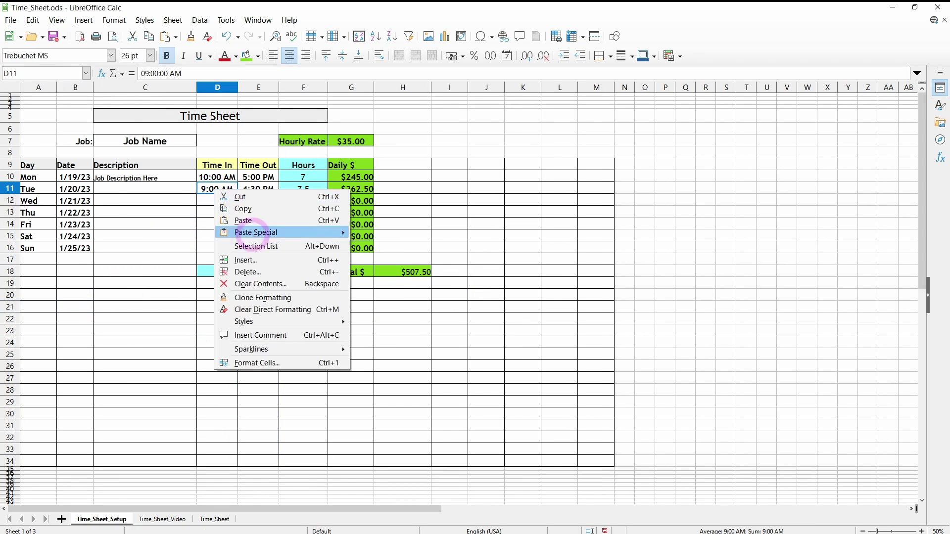
{"action": "left_click", "coordinate": [218, 207]}
{"action": "right_click", "coordinate": [212, 238]}
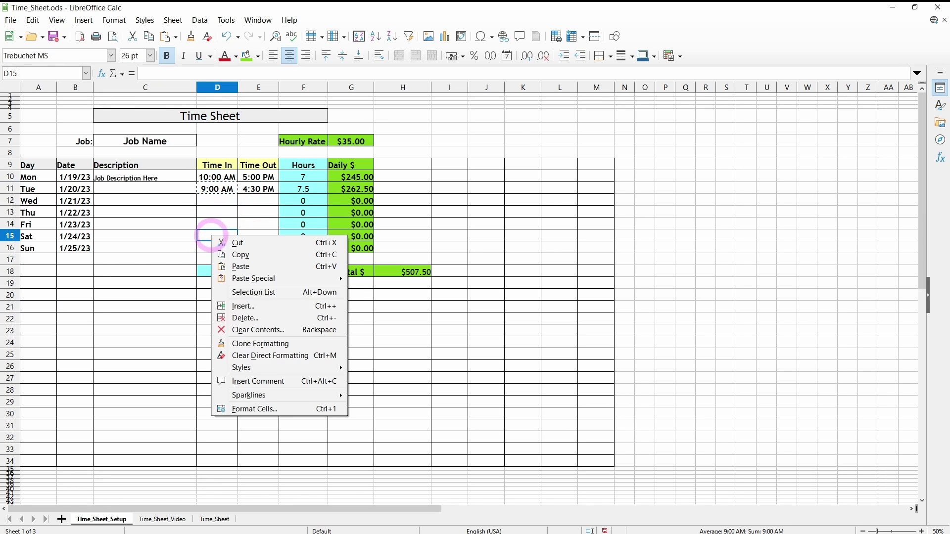
{"action": "left_click", "coordinate": [225, 265]}
Step: Copy Monday's Time Out from E10 into Saturday's Time Out cell E15
{"action": "right_click", "coordinate": [252, 177]}
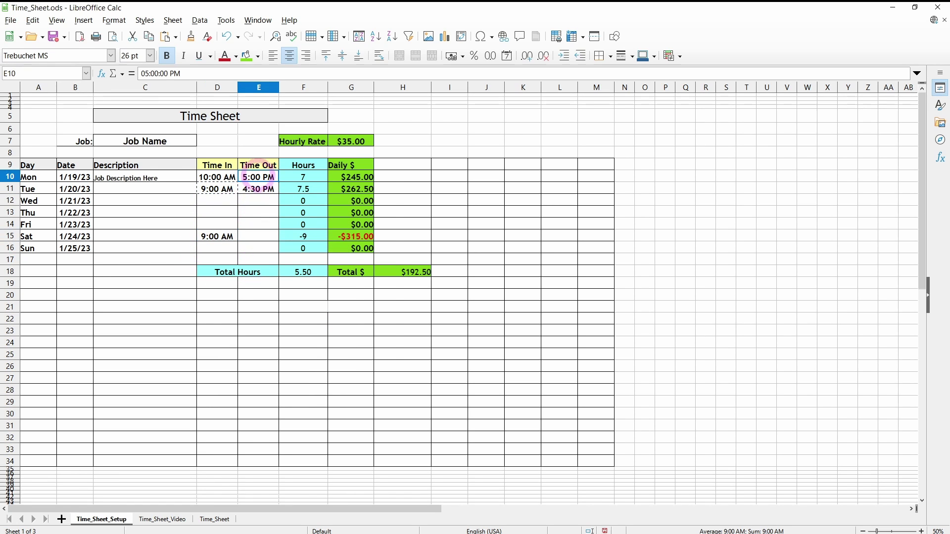
{"action": "left_click", "coordinate": [277, 198]}
{"action": "left_click", "coordinate": [255, 239]}
{"action": "right_click", "coordinate": [255, 239]}
{"action": "left_click", "coordinate": [276, 271]}
{"action": "left_click", "coordinate": [214, 318]}
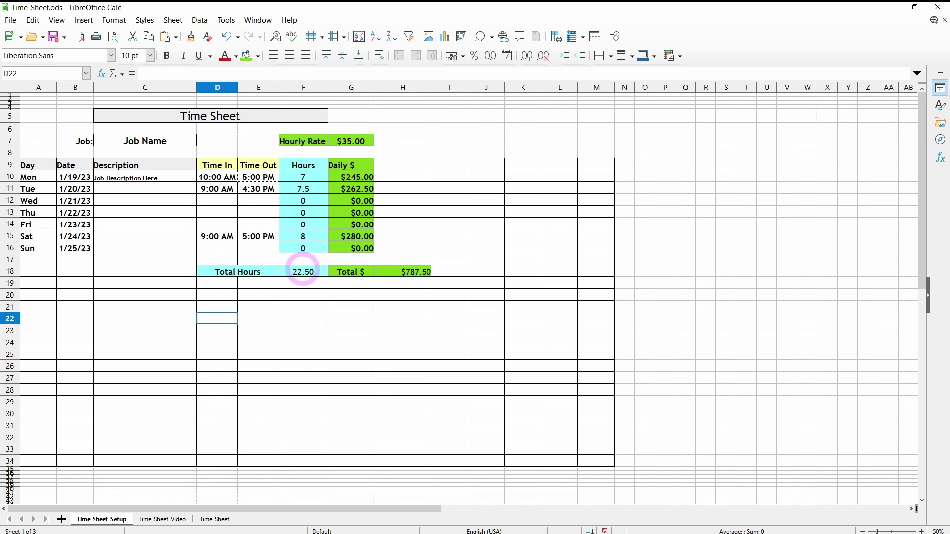